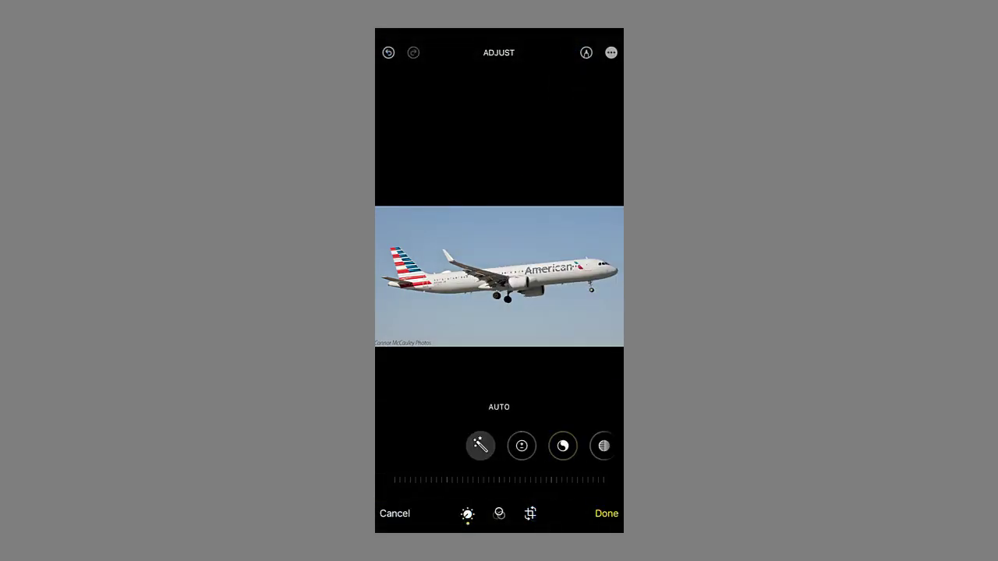
# Set the Sharpness adjustment of the American Airlines photo to 11 and save the edit.
pyautogui.hscroll(10, 499, 446)
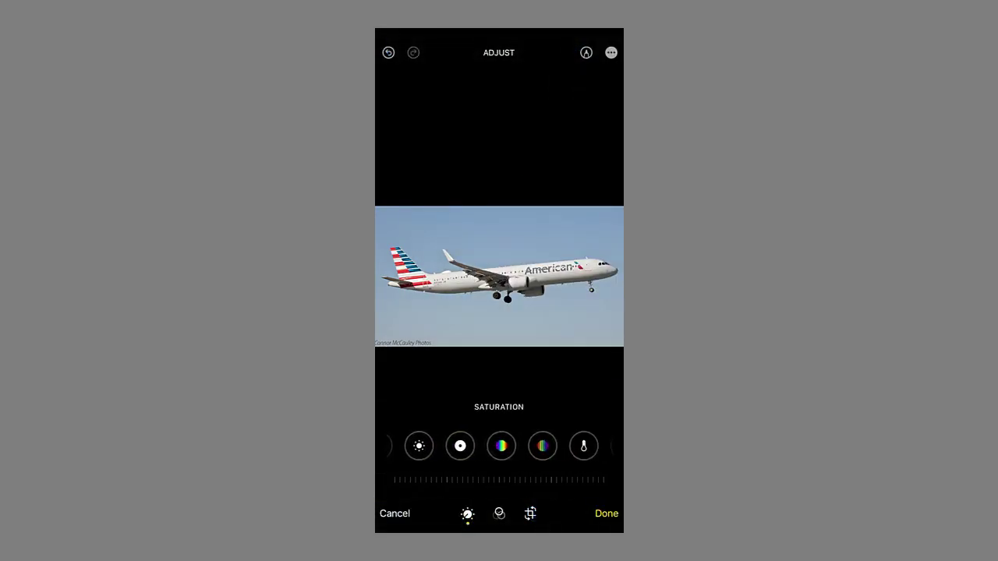
pyautogui.hscroll(1, 499, 446)
pyautogui.moveTo(503, 480); pyautogui.dragTo(476, 480)
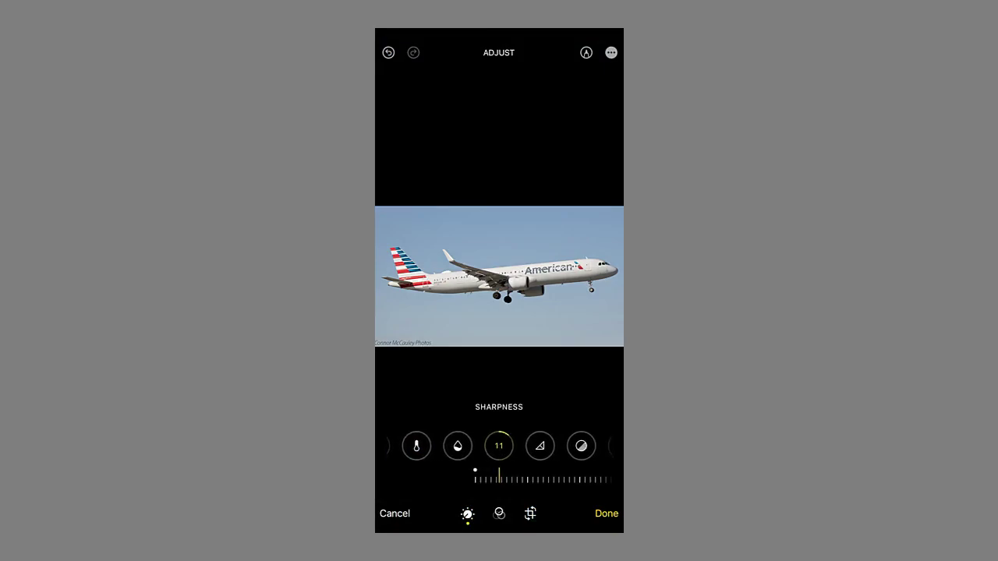
pyautogui.click(607, 513)
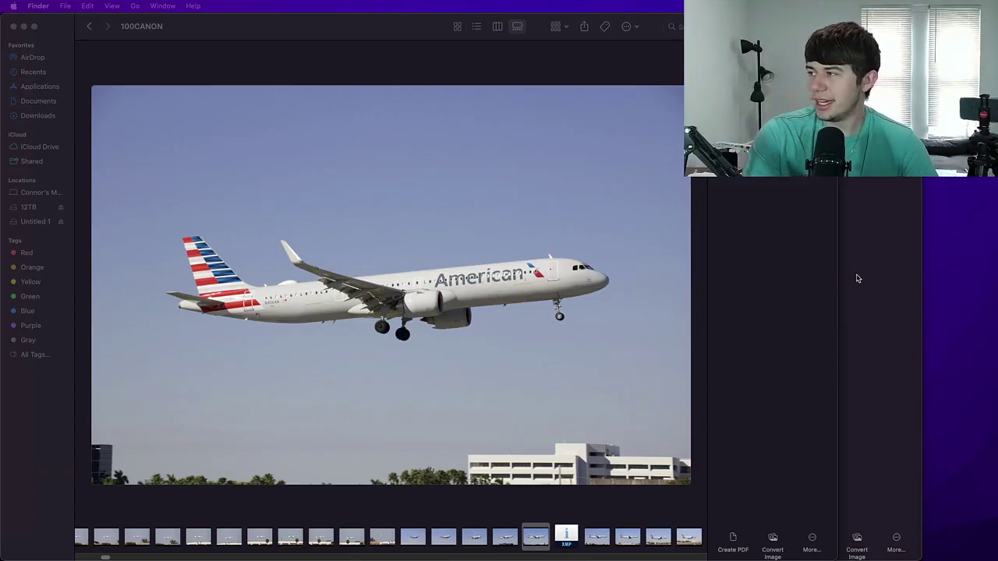
# Bring the 100CANON Finder window with the Delta takeoff photos to the front and move it slightly aside.
pyautogui.press('super+grave')
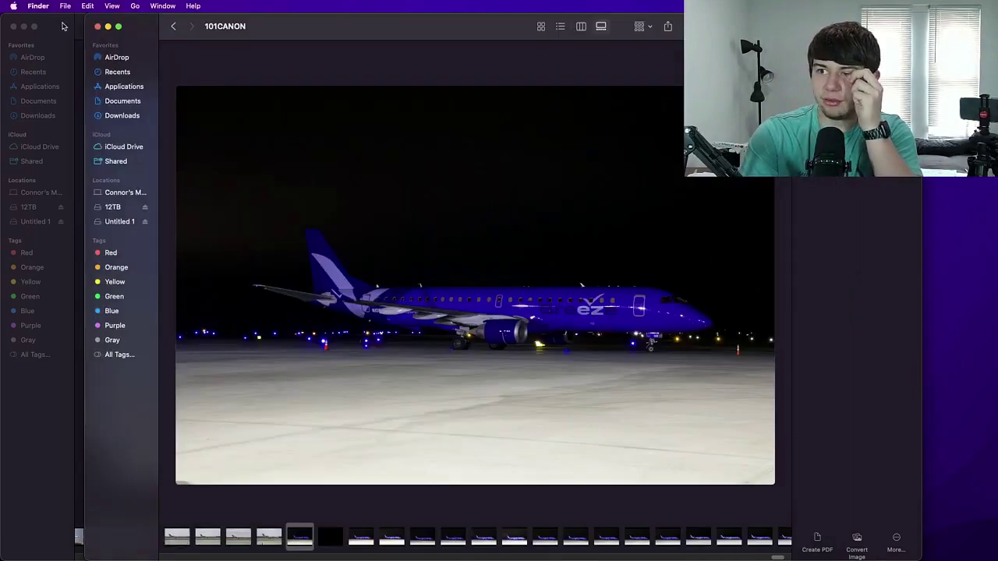
pyautogui.press('super+grave')
pyautogui.press('super+grave')
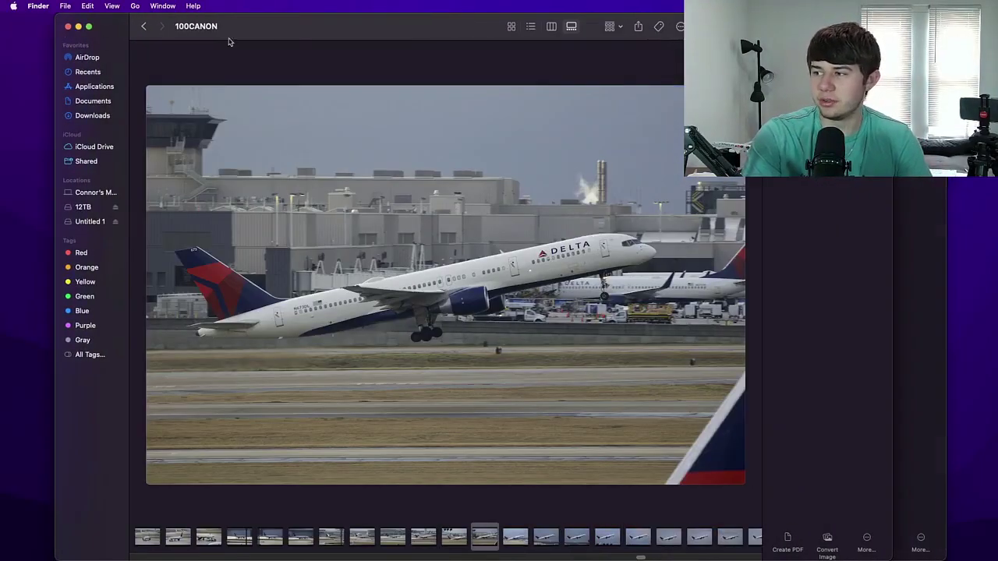
pyautogui.moveTo(344, 32); pyautogui.dragTo(294, 26)
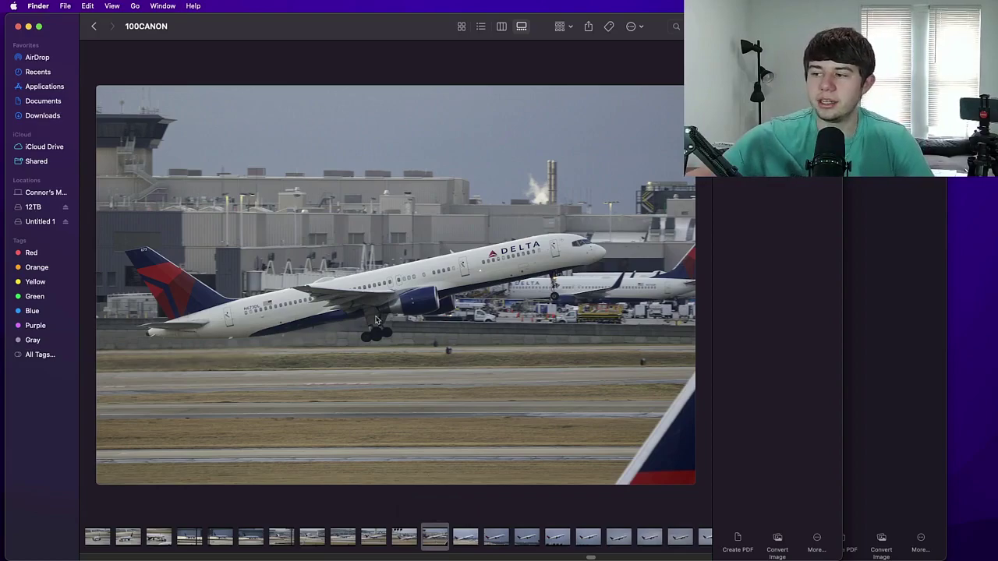
# Examine up close the fuselage and wing detail in the Delta photo before the terminal and the next shot over the apron.
pyautogui.scroll(5, 375, 319)
pyautogui.hscroll(-5, 375, 320)
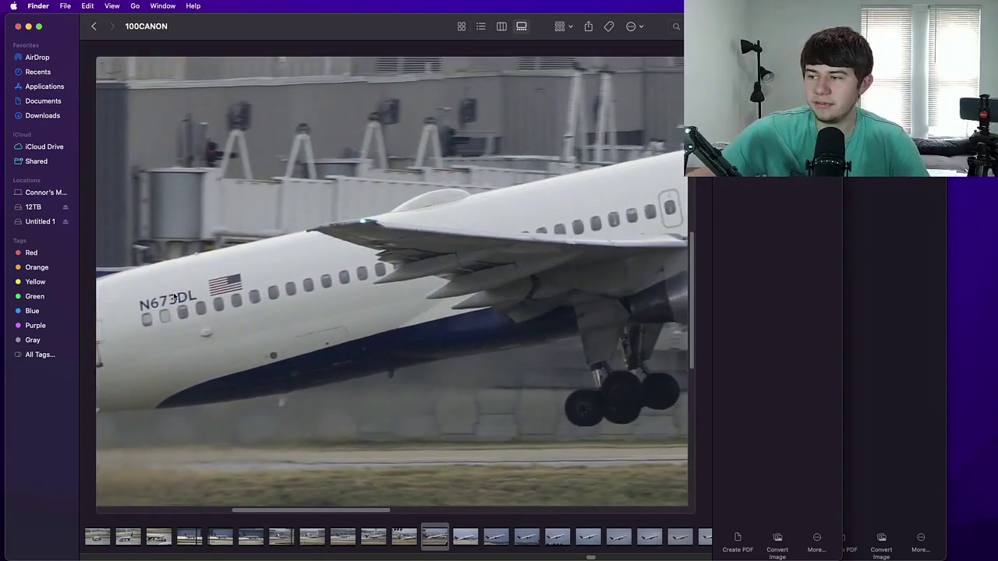
pyautogui.hscroll(10, 173, 296)
pyautogui.scroll(-5, 174, 296)
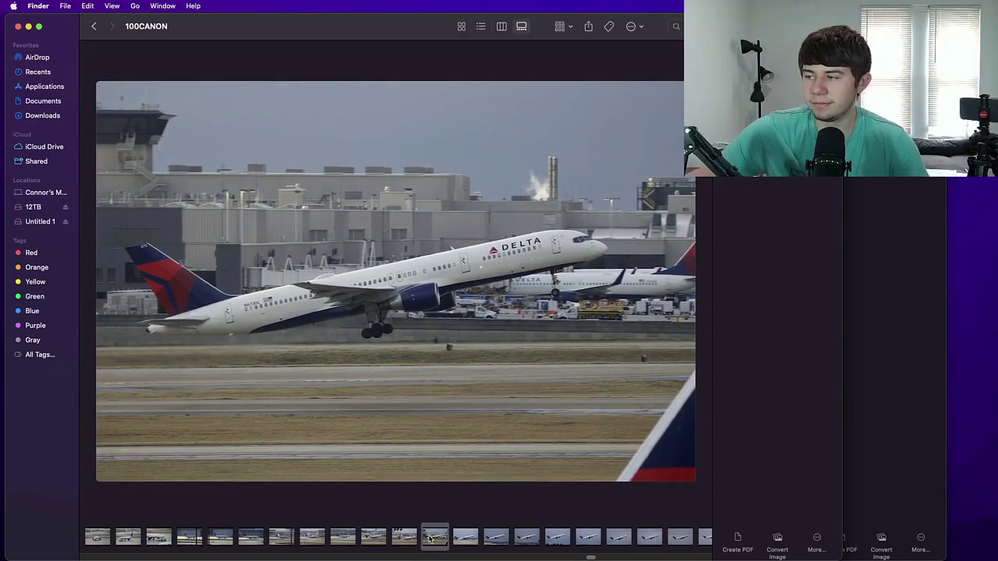
pyautogui.press('Right')
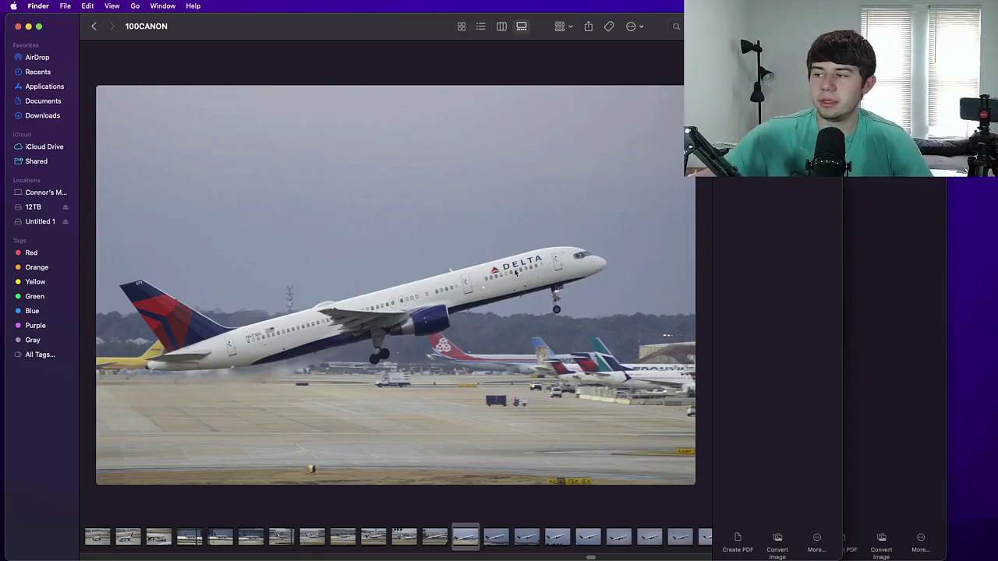
pyautogui.scroll(3, 514, 272)
pyautogui.scroll(3, 515, 272)
pyautogui.hscroll(-5, 514, 272)
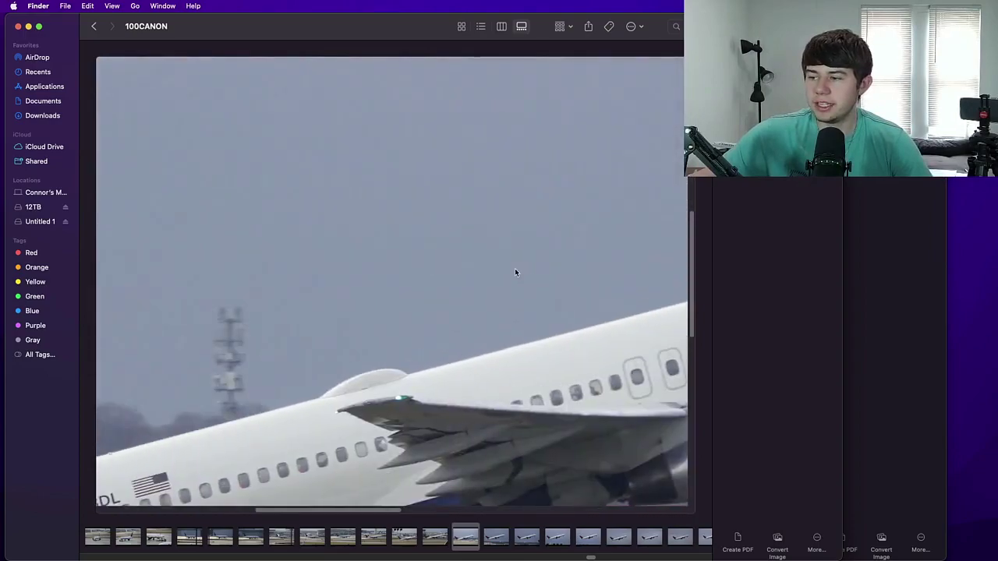
pyautogui.scroll(-5, 515, 272)
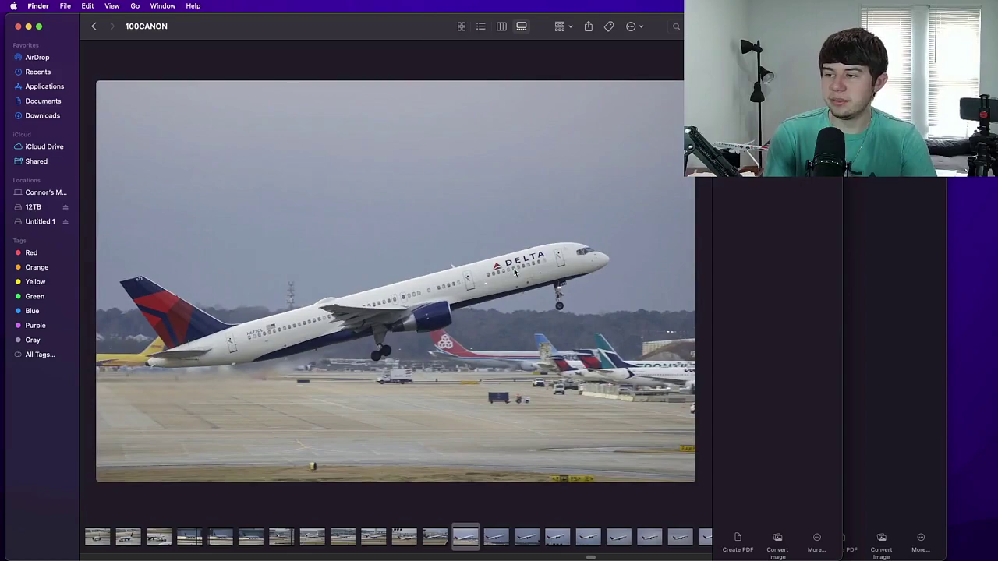
# Examine up close the fuselage and engine detail in the next two Delta climb shots with the white water tower.
pyautogui.press('Right')
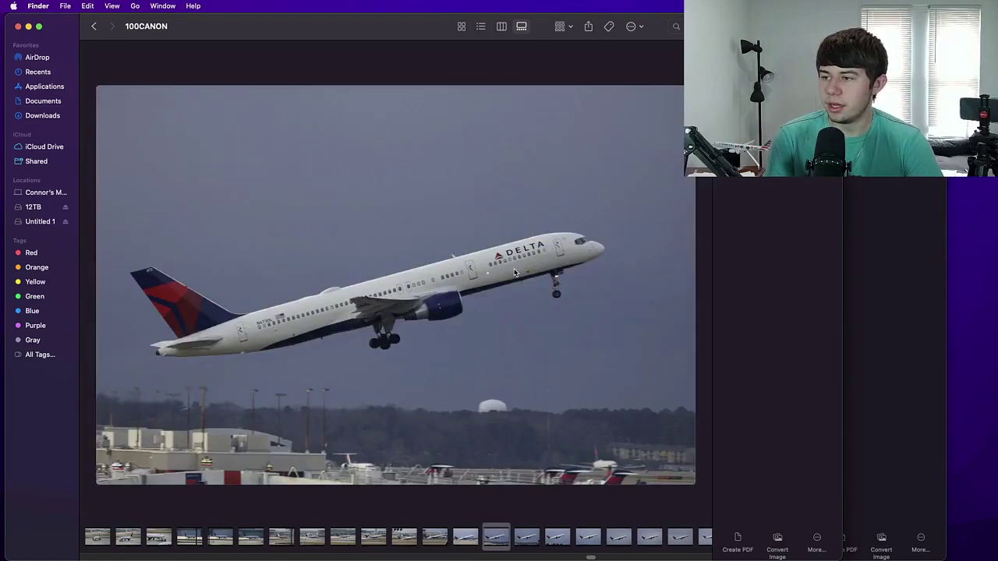
pyautogui.scroll(3, 515, 272)
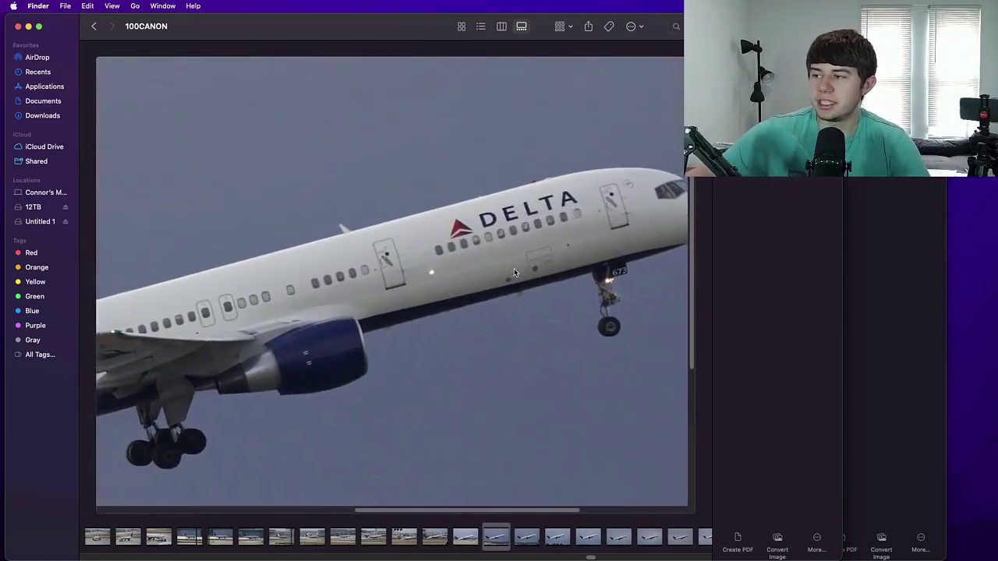
pyautogui.hscroll(-5, 513, 272)
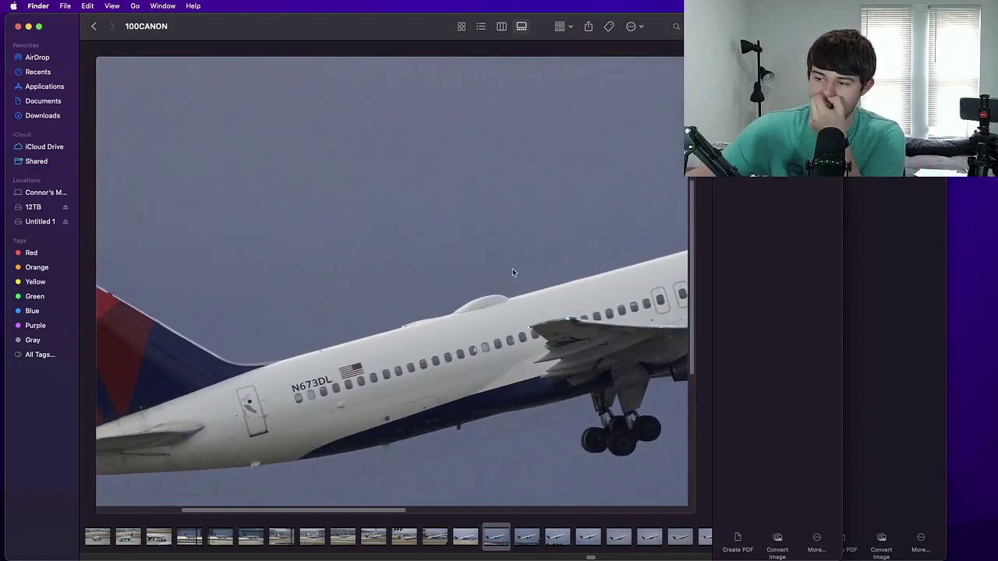
pyautogui.scroll(-3, 512, 272)
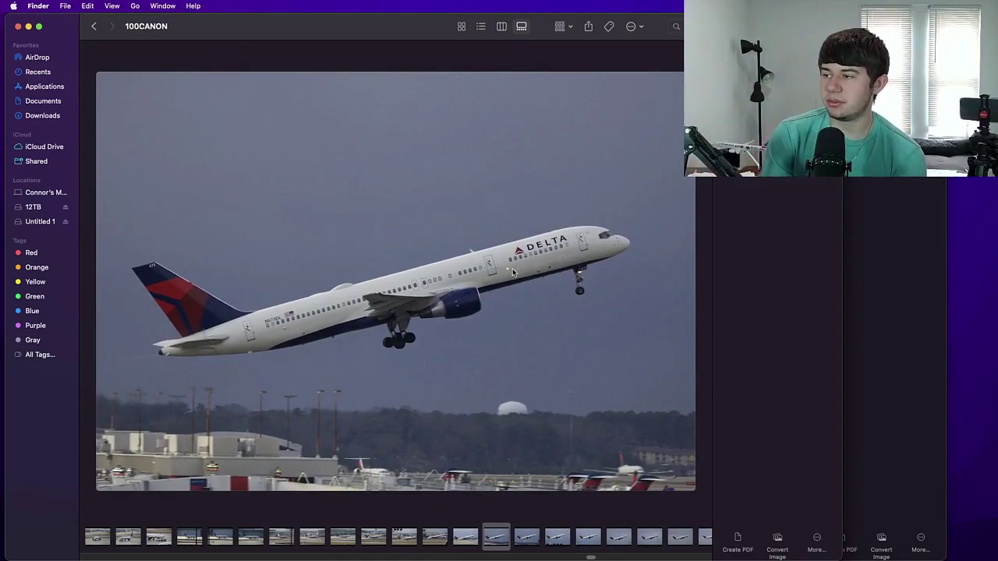
pyautogui.press('Right')
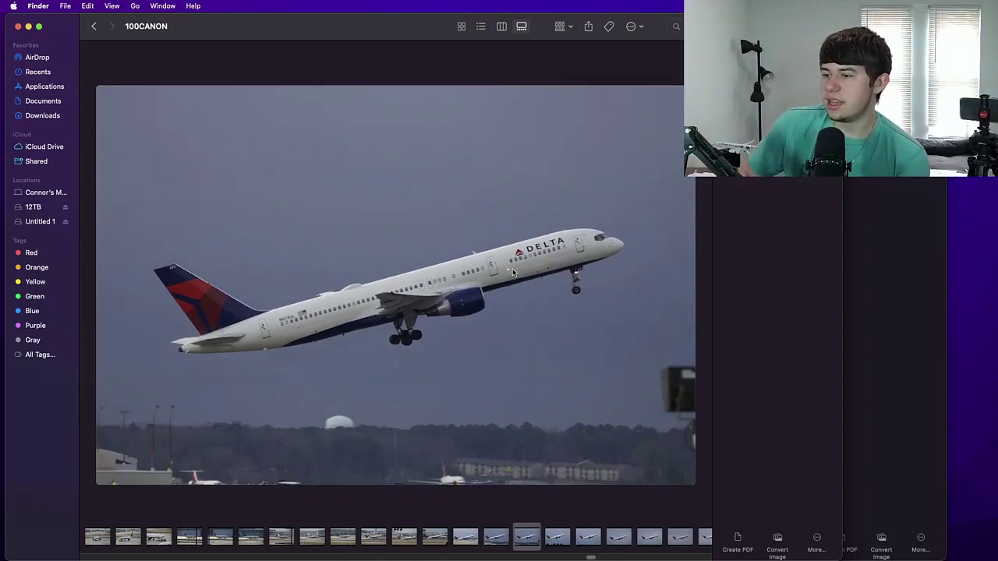
pyautogui.scroll(5, 513, 272)
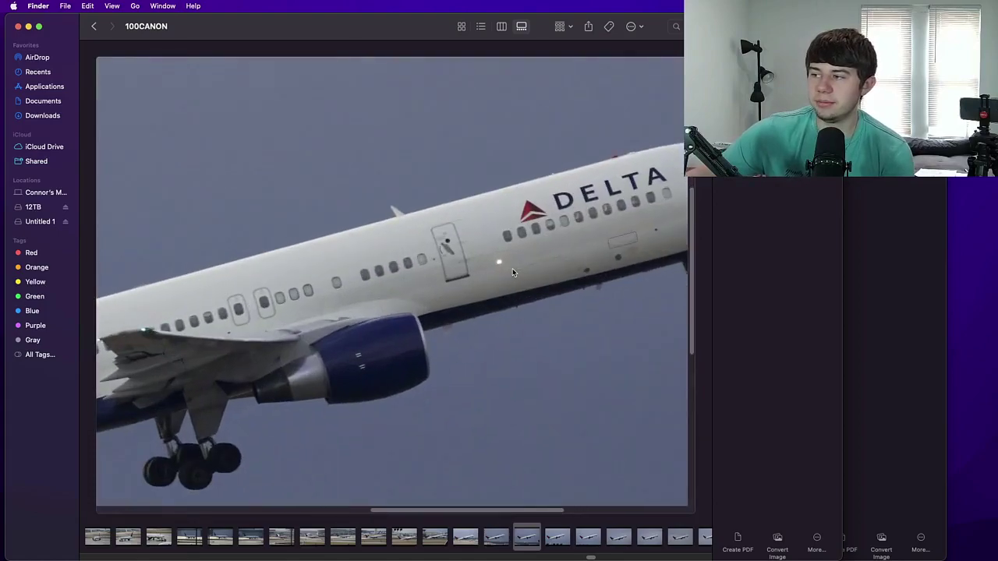
pyautogui.hscroll(-8, 514, 272)
pyautogui.scroll(-5, 512, 271)
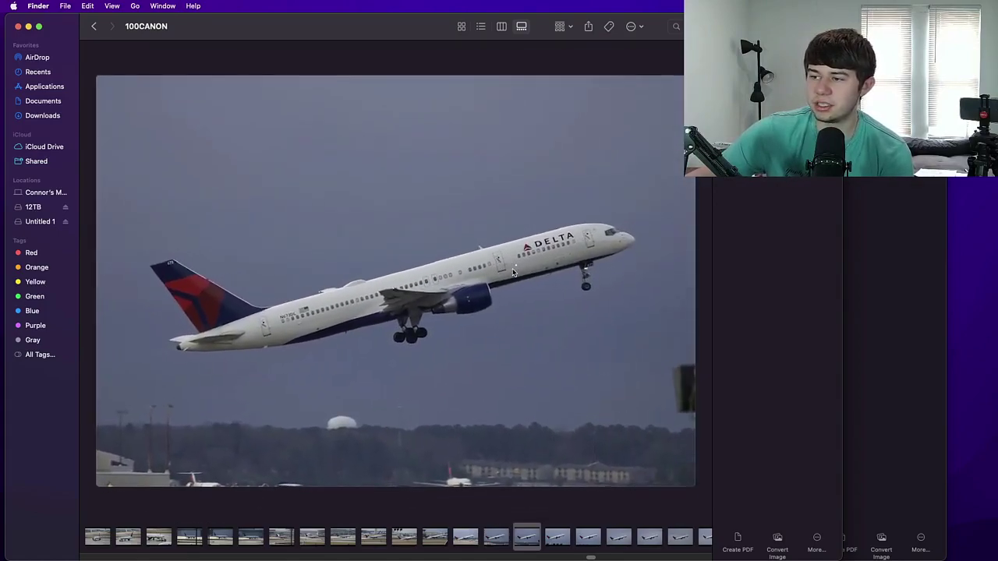
# Advance through the following Delta climb shots and examine the registration and rear fuselage up close for sharpness.
pyautogui.press('Right')
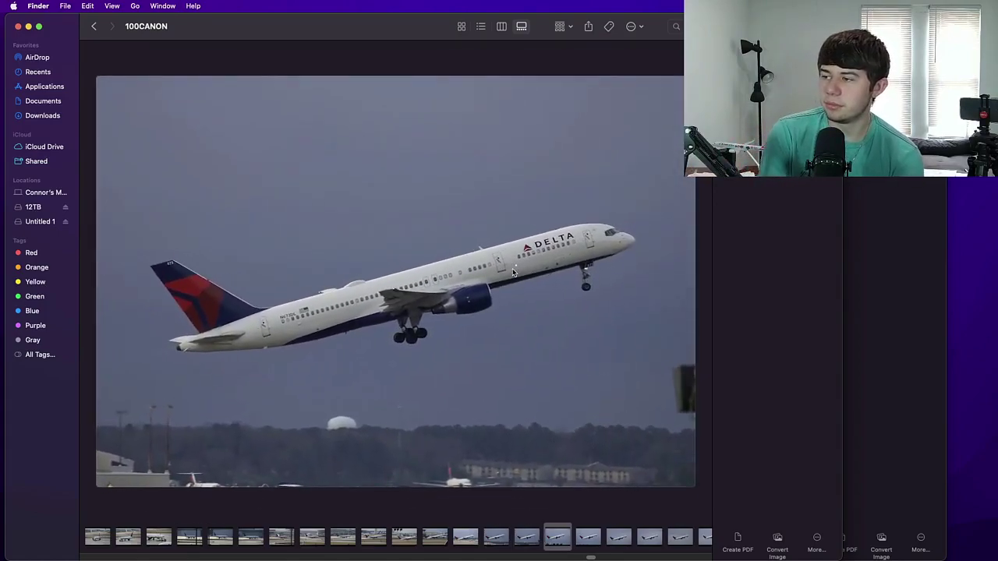
pyautogui.press('Right')
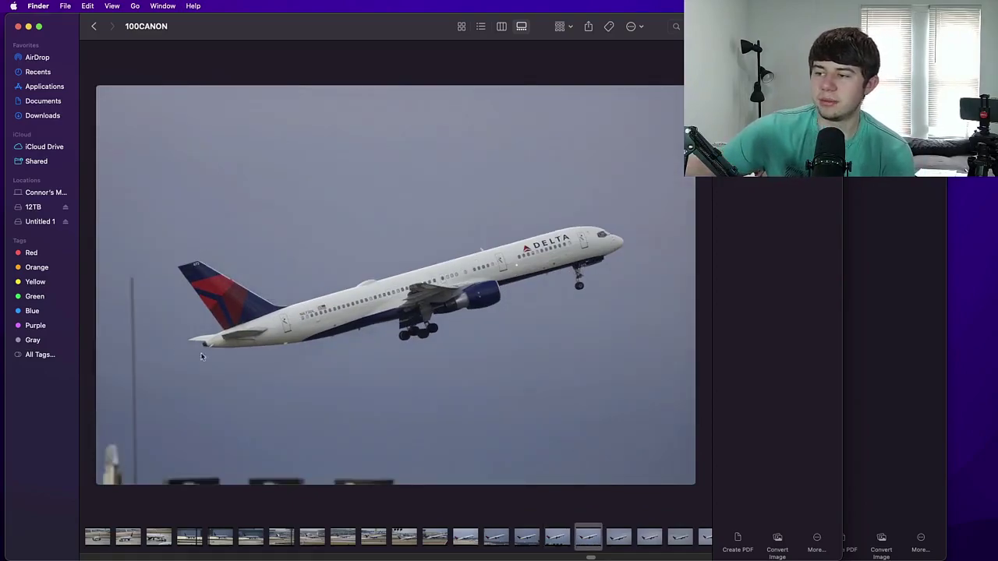
pyautogui.scroll(3, 305, 310)
pyautogui.scroll(2, 305, 310)
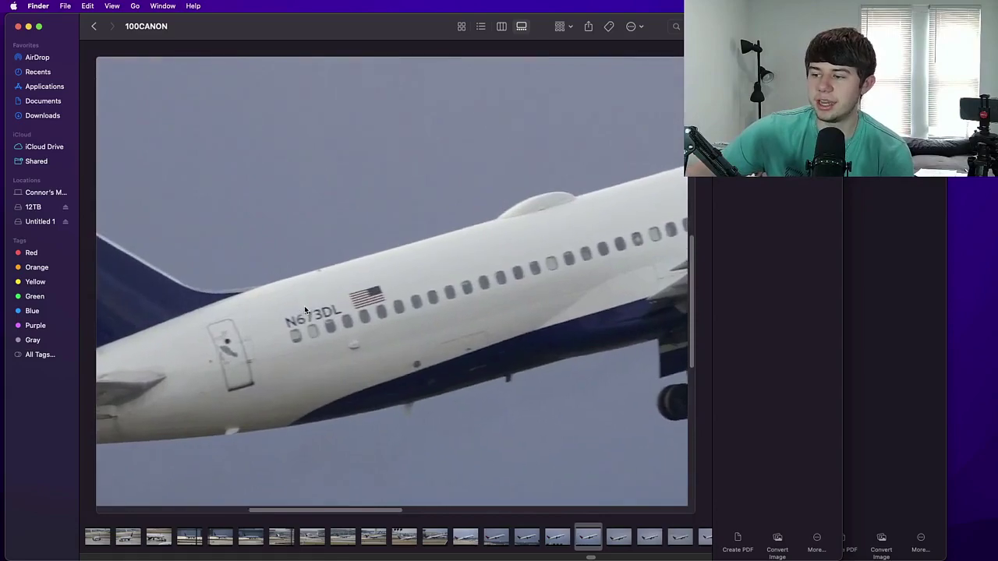
pyautogui.scroll(-3, 305, 310)
pyautogui.scroll(-3, 305, 311)
pyautogui.press('Right')
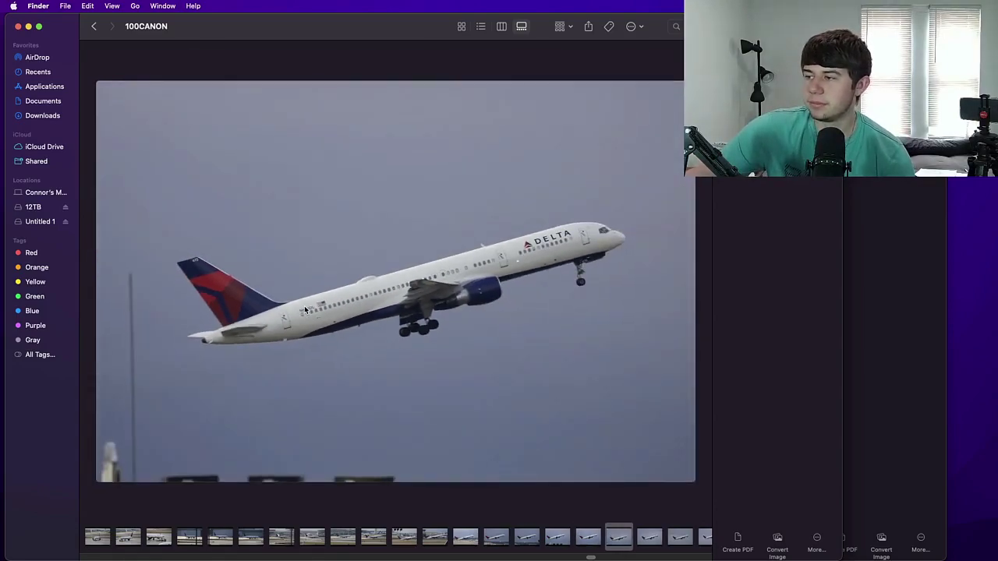
pyautogui.scroll(3, 275, 357)
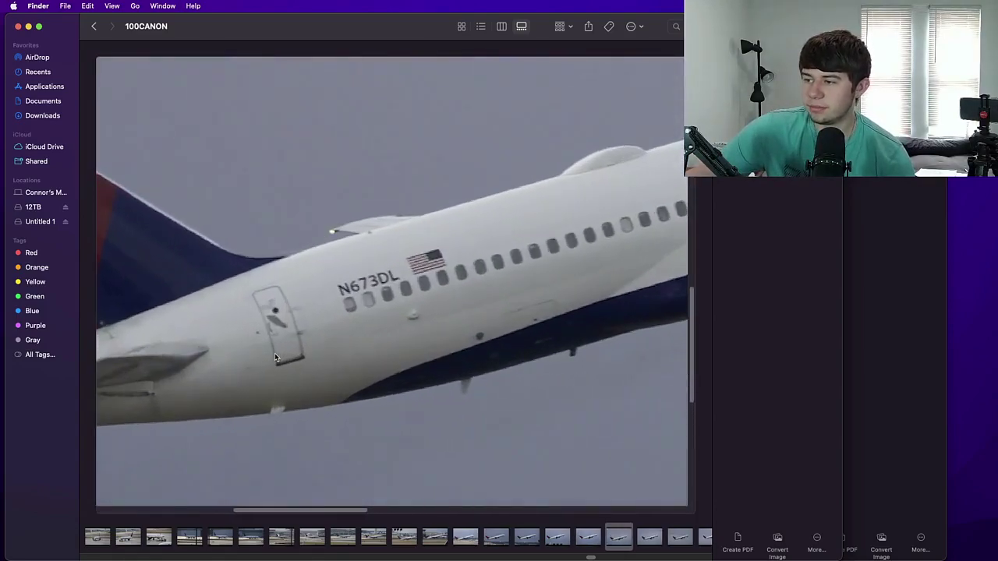
pyautogui.scroll(-1, 275, 358)
pyautogui.scroll(-2, 275, 357)
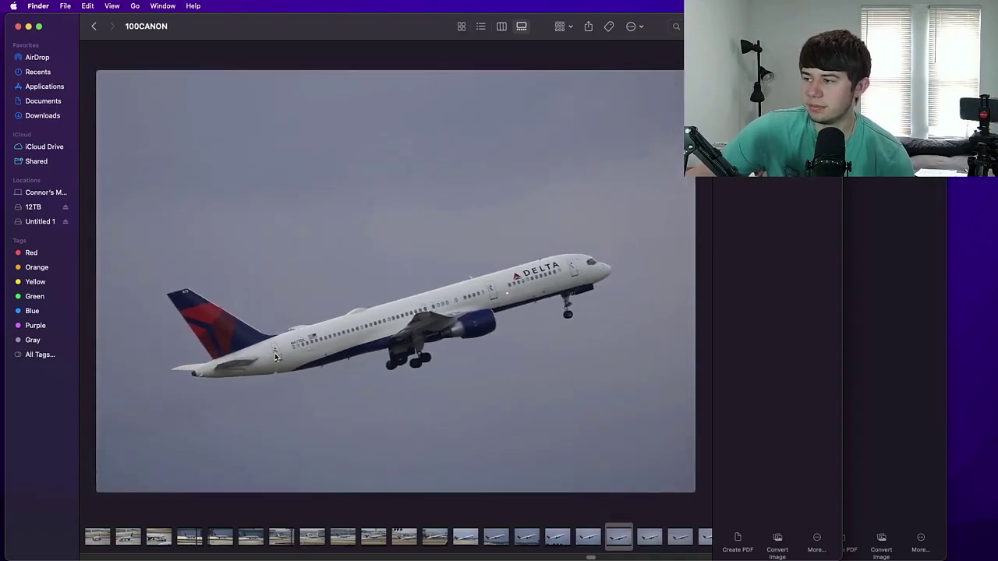
# Examine the Delta shots against plain cloudy sky, checking the wing, landing gear and nose up close.
pyautogui.press('Right')
pyautogui.scroll(3, 275, 357)
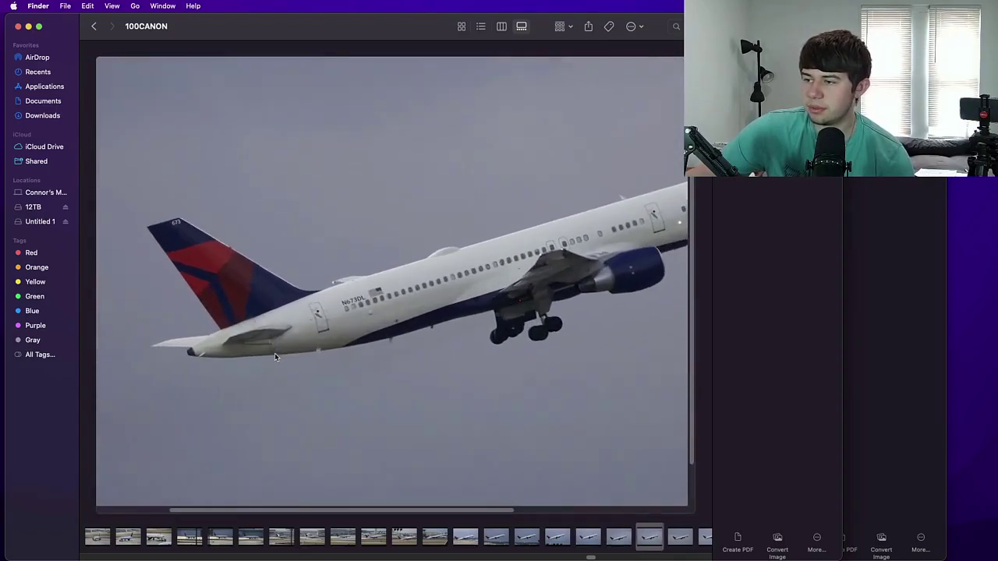
pyautogui.scroll(-2, 275, 357)
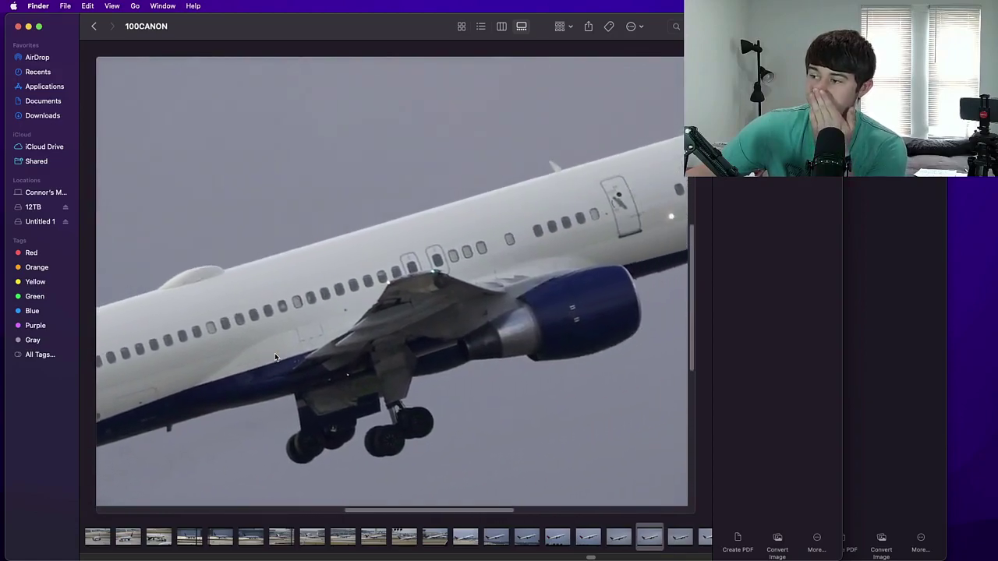
pyautogui.scroll(2, 387, 308)
pyautogui.scroll(-4, 388, 307)
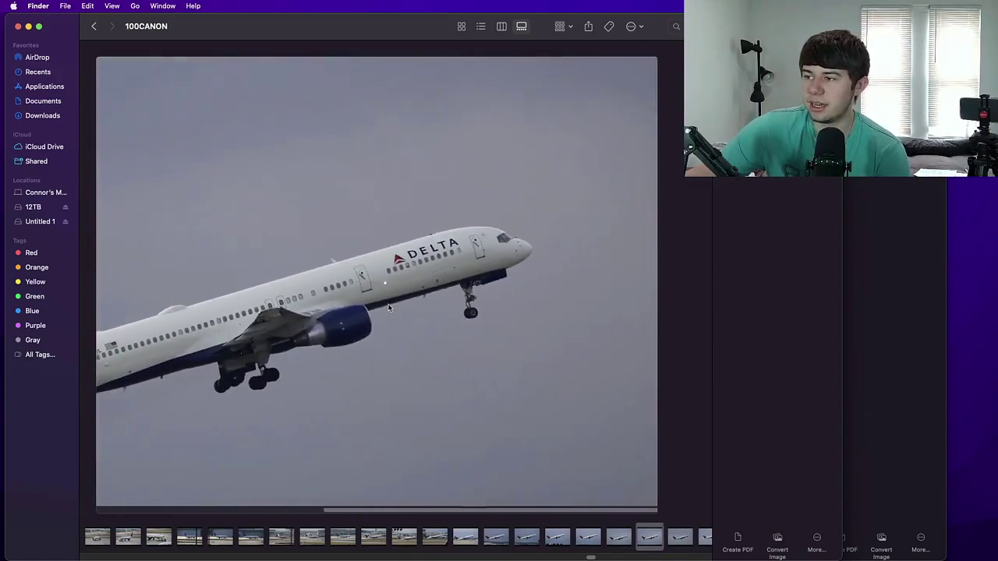
pyautogui.press('Right')
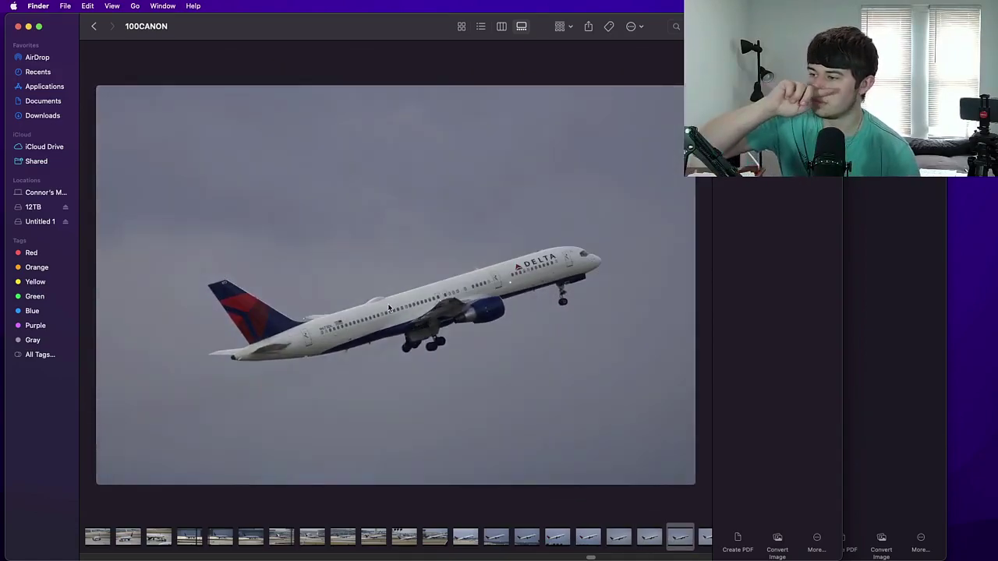
pyautogui.press('Right')
# Go back through the Delta takeoff sequence to the shot over the apron, comparing the frames.
pyautogui.press('Left')
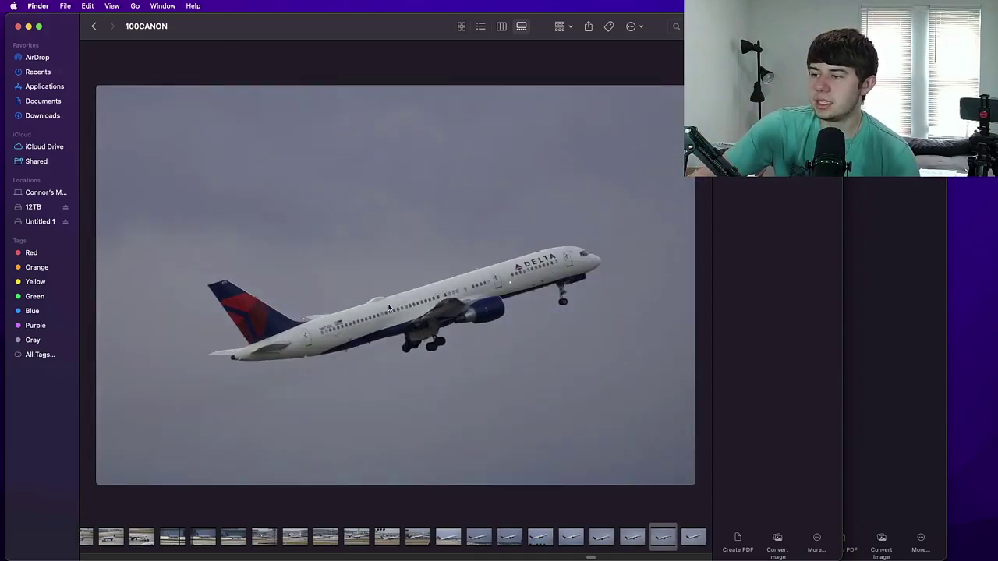
pyautogui.press('Left')
pyautogui.press('Left')
pyautogui.press('Right')
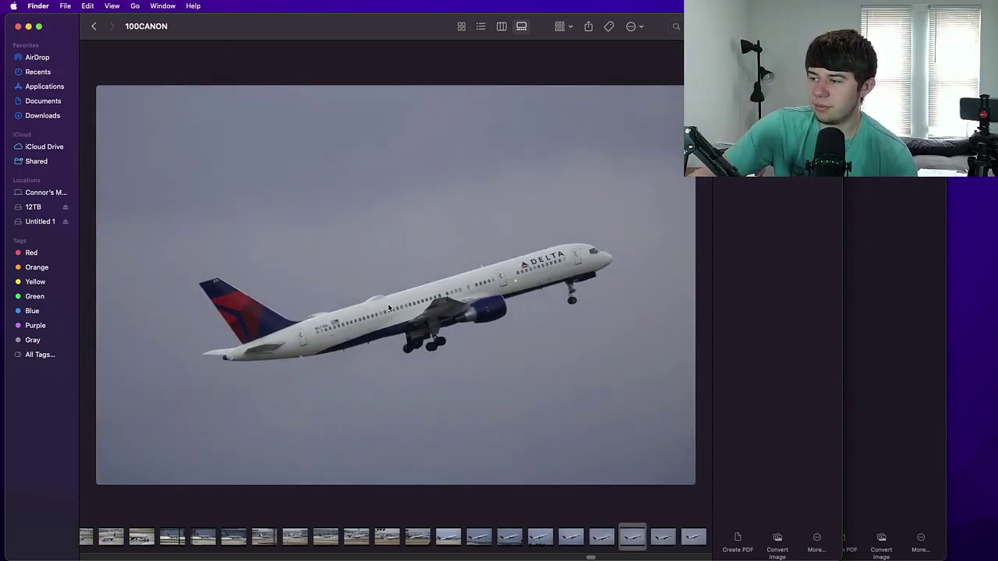
pyautogui.press('Left')
pyautogui.press('Left')
pyautogui.press('Left')
pyautogui.press('Left')
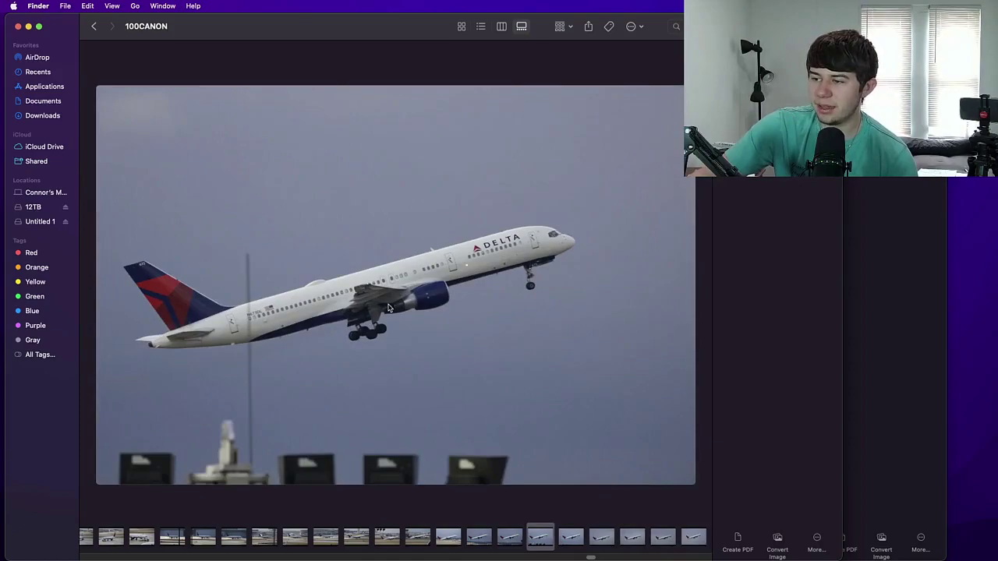
pyautogui.press('Left')
pyautogui.press('Left')
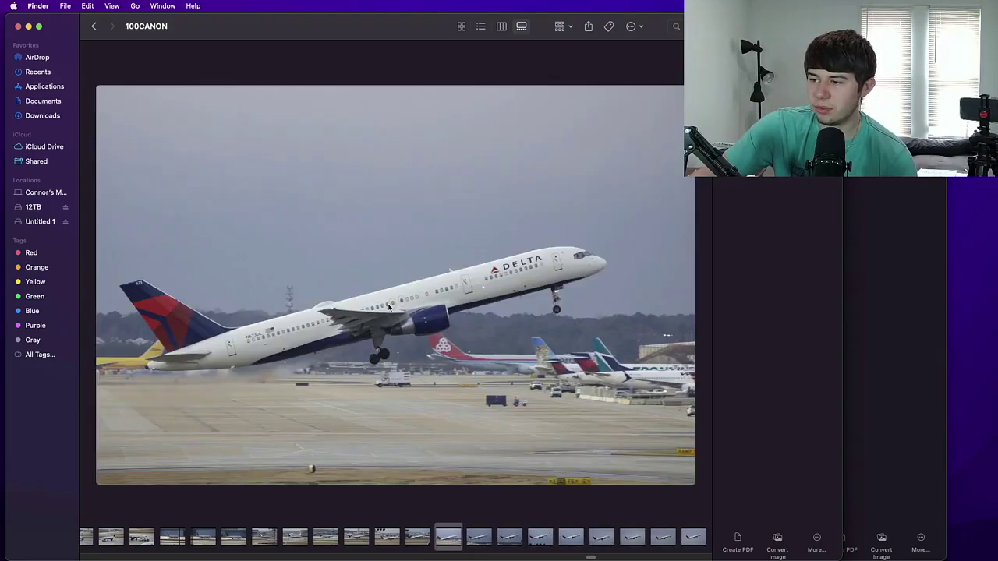
# Return to the Delta shot with the airport buildings and white water tower and examine its fuselage detail up close.
pyautogui.press('Right')
pyautogui.press('Right')
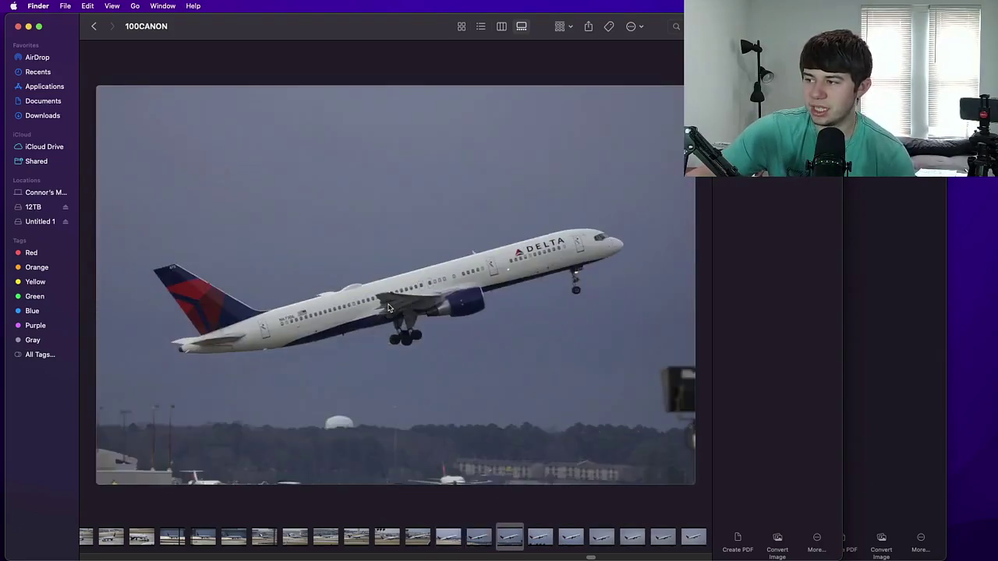
pyautogui.press('Left')
pyautogui.scroll(6, 388, 307)
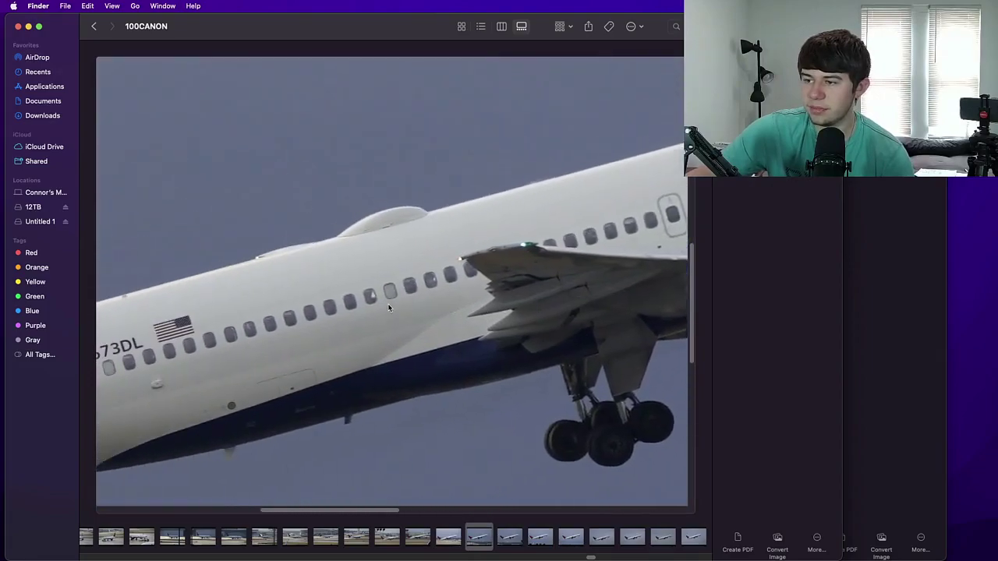
pyautogui.hscroll(5, 388, 308)
pyautogui.scroll(-6, 388, 307)
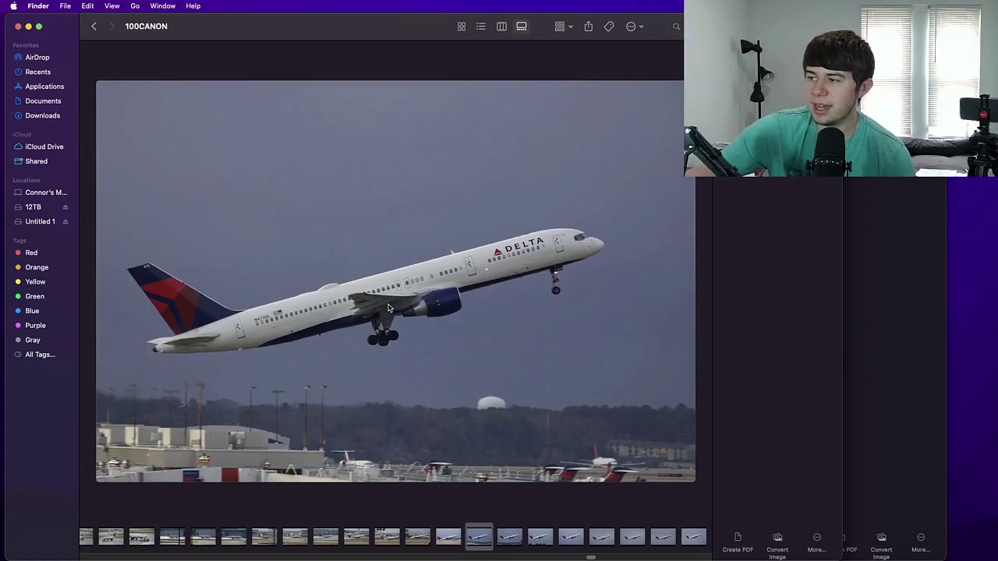
# Advance from the water-tower shot to the Delta climb shots against plain sky, examining the registration and tail up close.
pyautogui.press('Right')
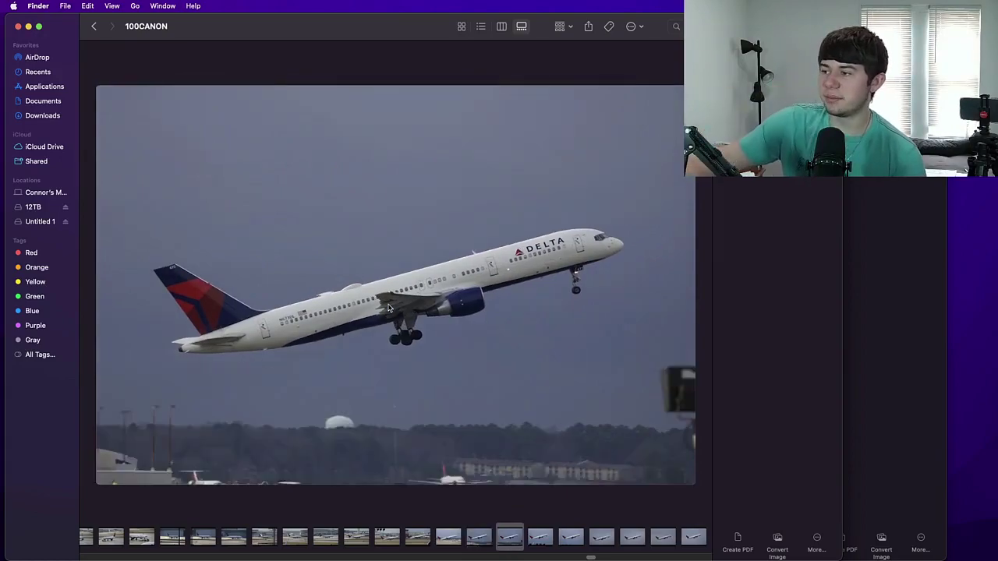
pyautogui.press('Right')
pyautogui.press('Right')
pyautogui.scroll(3, 388, 307)
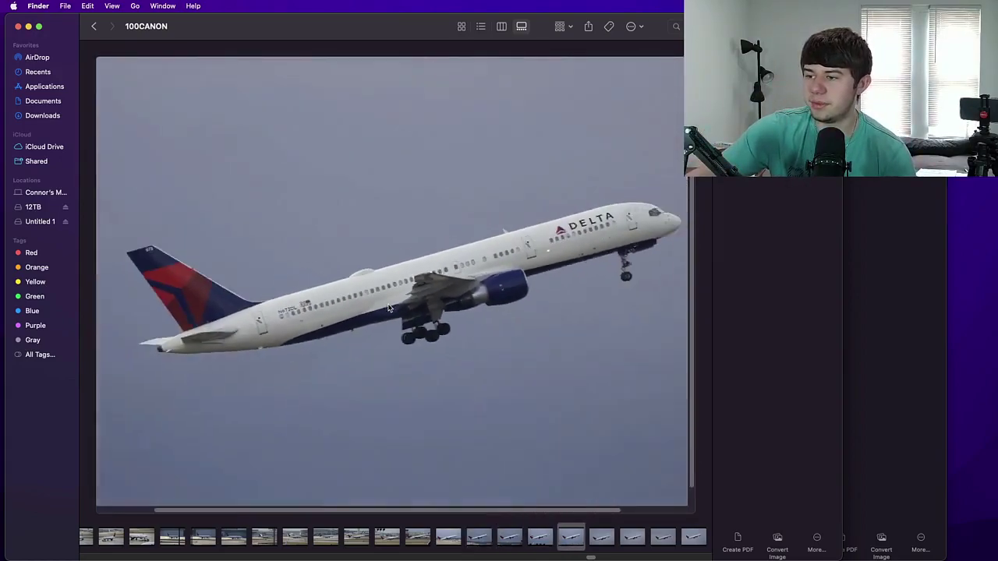
pyautogui.scroll(-2, 388, 307)
pyautogui.press('Right')
pyautogui.scroll(6, 388, 308)
pyautogui.scroll(-5, 389, 307)
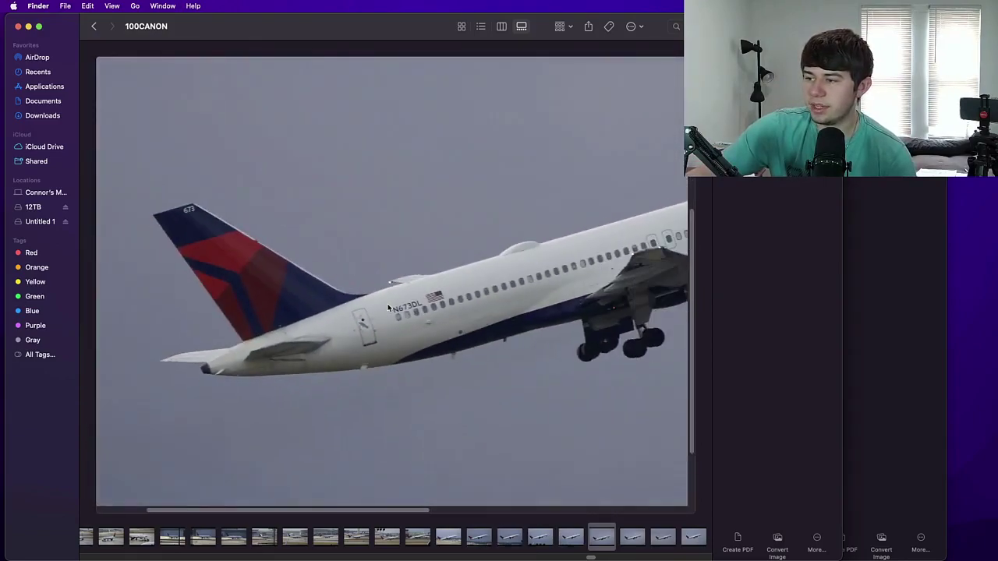
# Compare the following two Delta climb shots against the cloudy sky, examining each up close for sharpness.
pyautogui.scroll(-3, 388, 308)
pyautogui.press('Right')
pyautogui.scroll(6, 388, 308)
pyautogui.scroll(-3, 388, 308)
pyautogui.press('Right')
pyautogui.scroll(3, 389, 308)
pyautogui.scroll(-5, 389, 307)
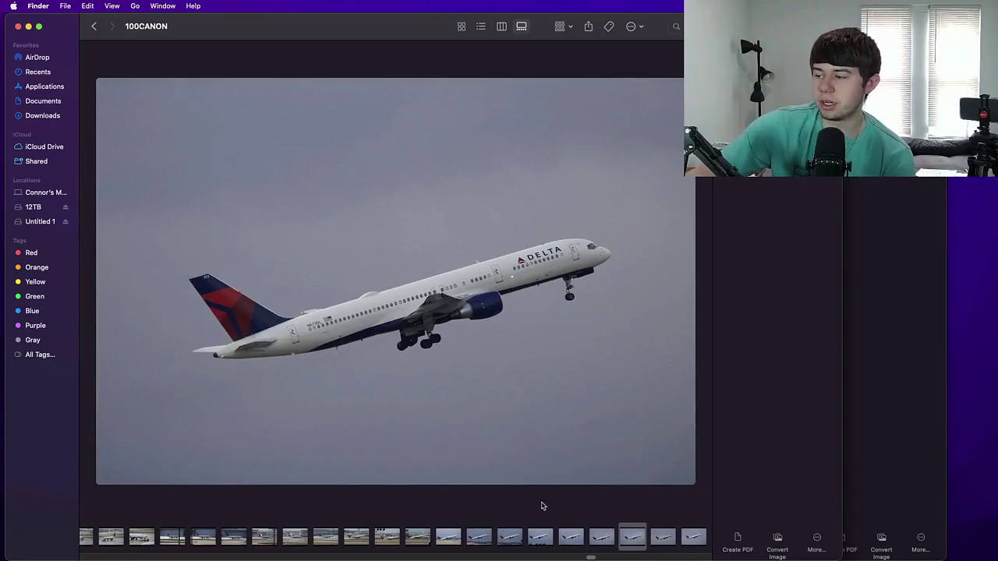
# Open the chosen Delta shot IMG_2871.CR2 in Photoshop Elements' Camera Raw and inspect the forward and rear fuselage at 100%.
pyautogui.moveTo(633, 542); pyautogui.dragTo(0, 366)
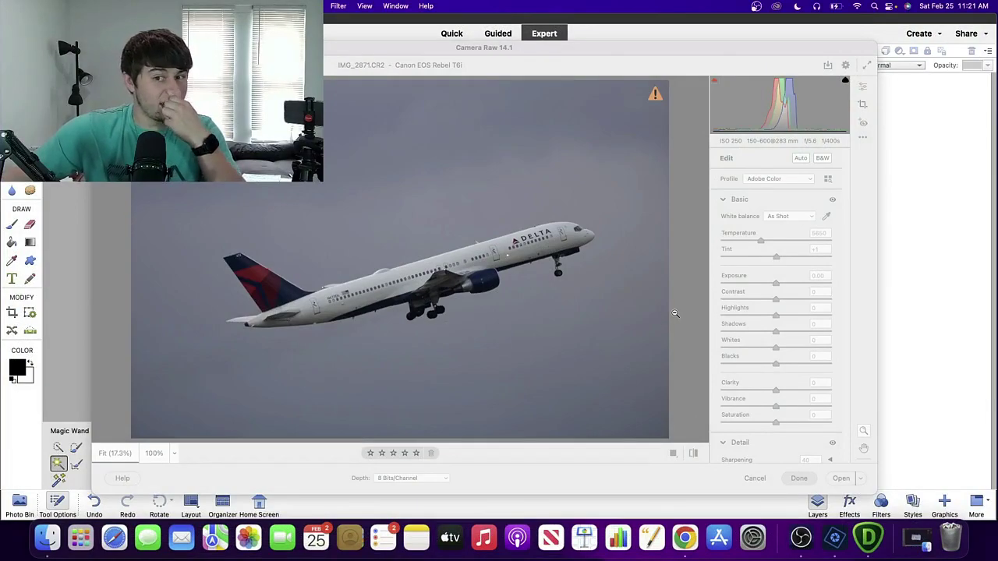
pyautogui.click(675, 313)
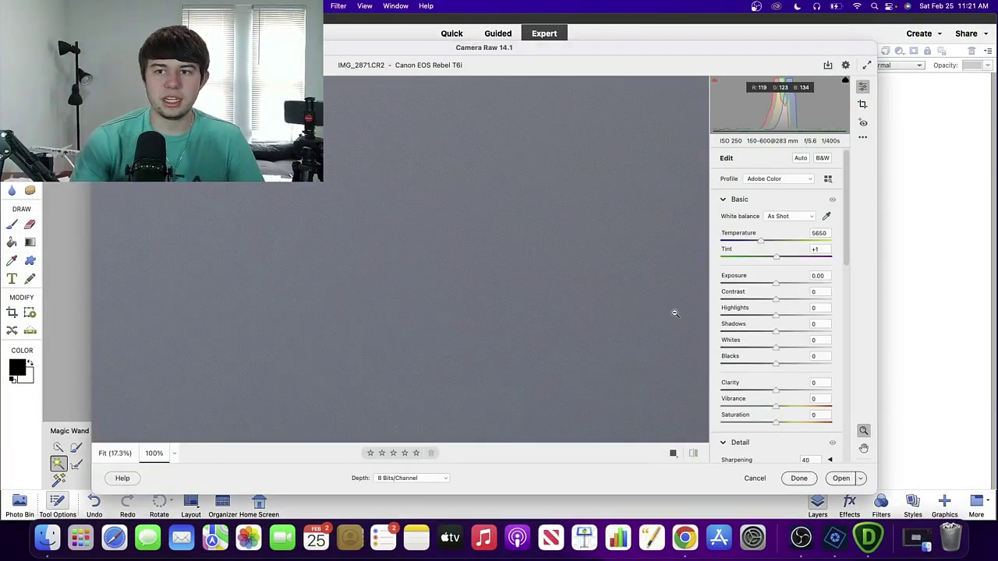
pyautogui.keyDown('alt'); pyautogui.click(543, 330); pyautogui.keyUp('alt')
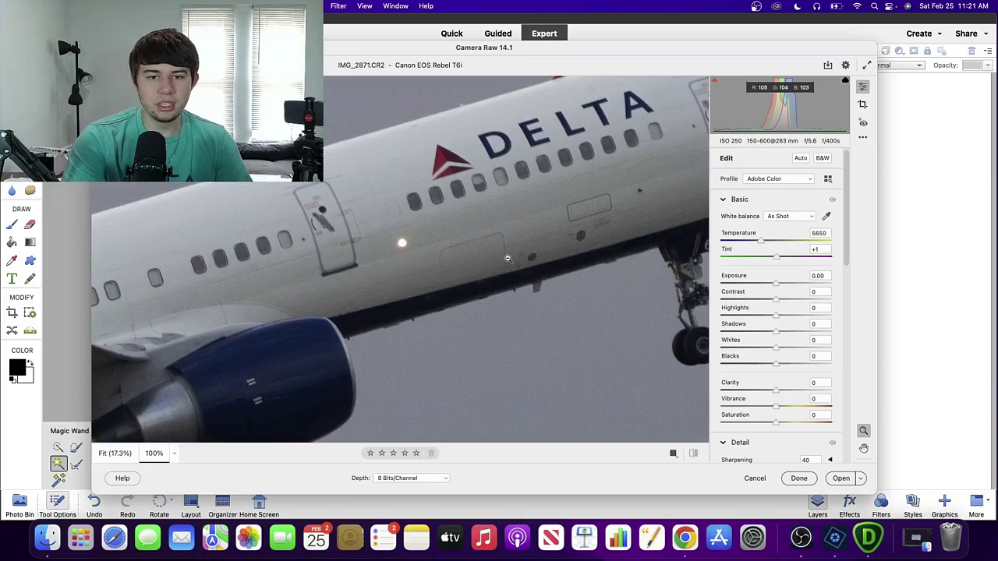
pyautogui.click(510, 260)
pyautogui.click(565, 219)
pyautogui.click(321, 309)
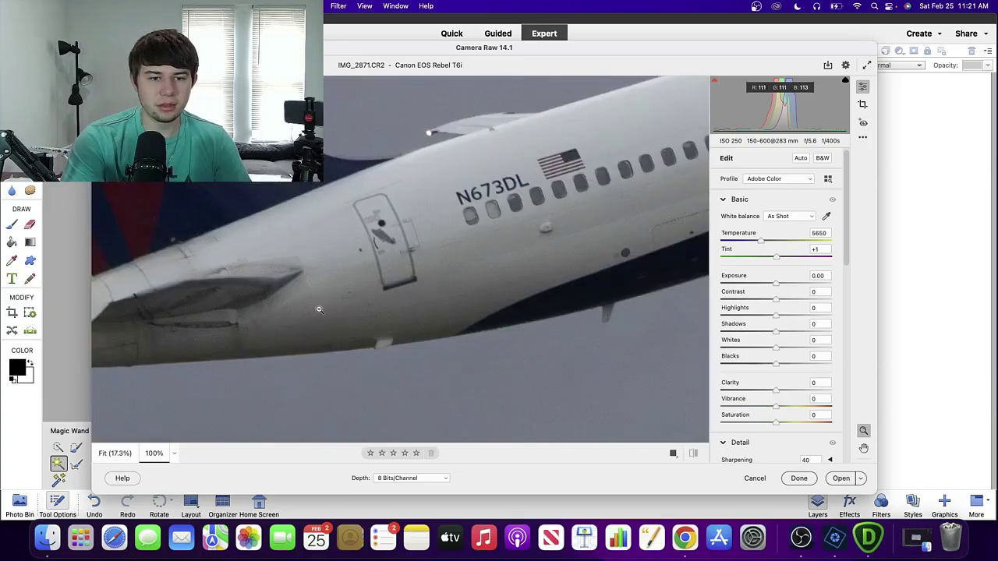
pyautogui.click(476, 273)
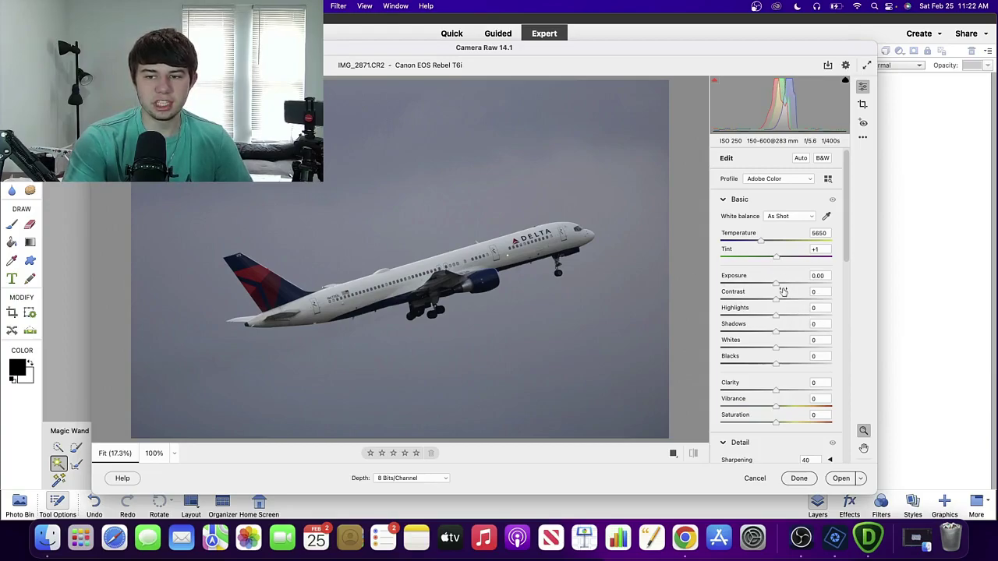
# Raise the Delta photo's exposure to +0.70, checking the rear fuselage at 100%.
pyautogui.moveTo(779, 287)
pyautogui.mouseDown()
pyautogui.moveTo(793, 284)
pyautogui.moveTo(784, 284)
pyautogui.mouseUp()
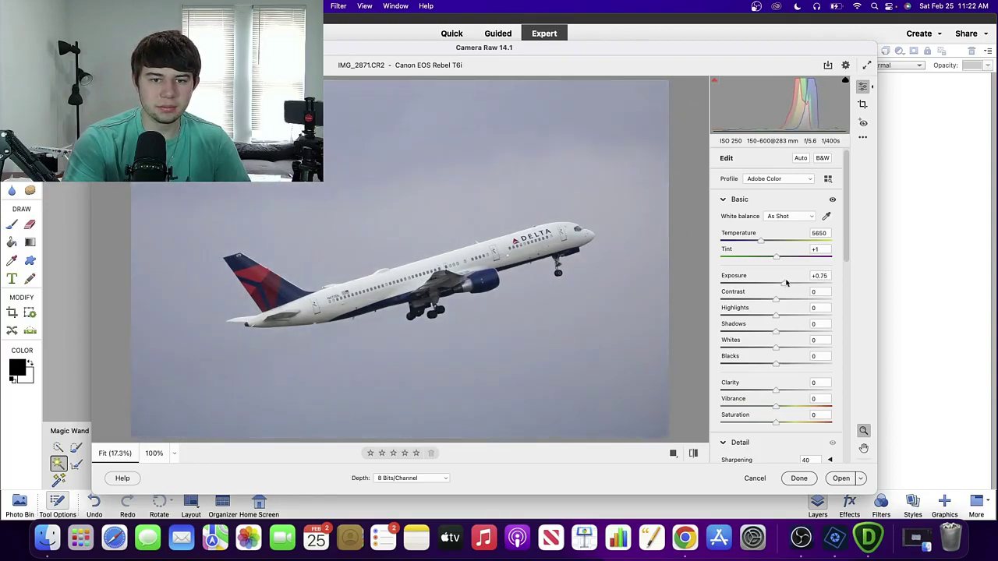
pyautogui.click(514, 253)
pyautogui.click(515, 253)
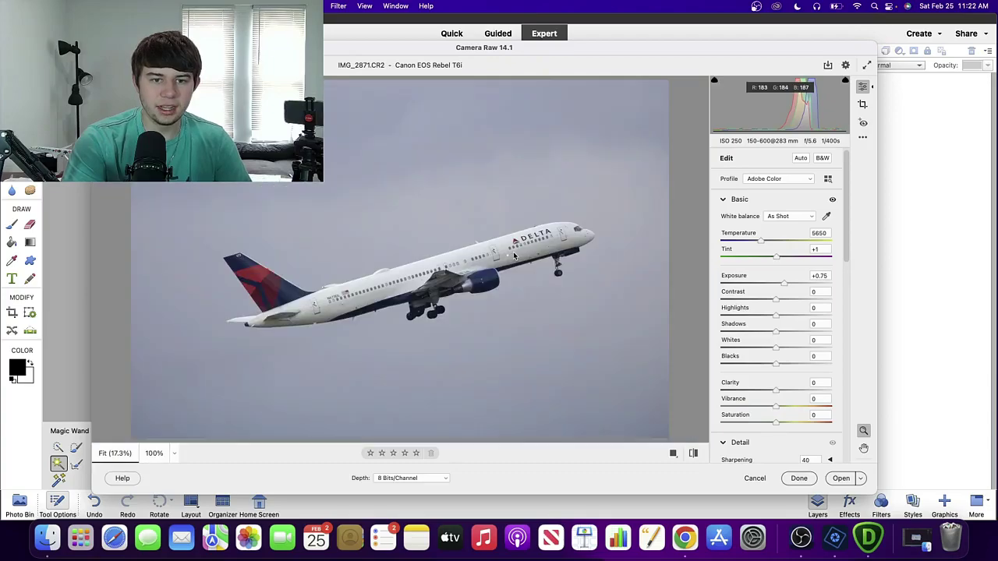
pyautogui.moveTo(784, 284); pyautogui.dragTo(785, 285)
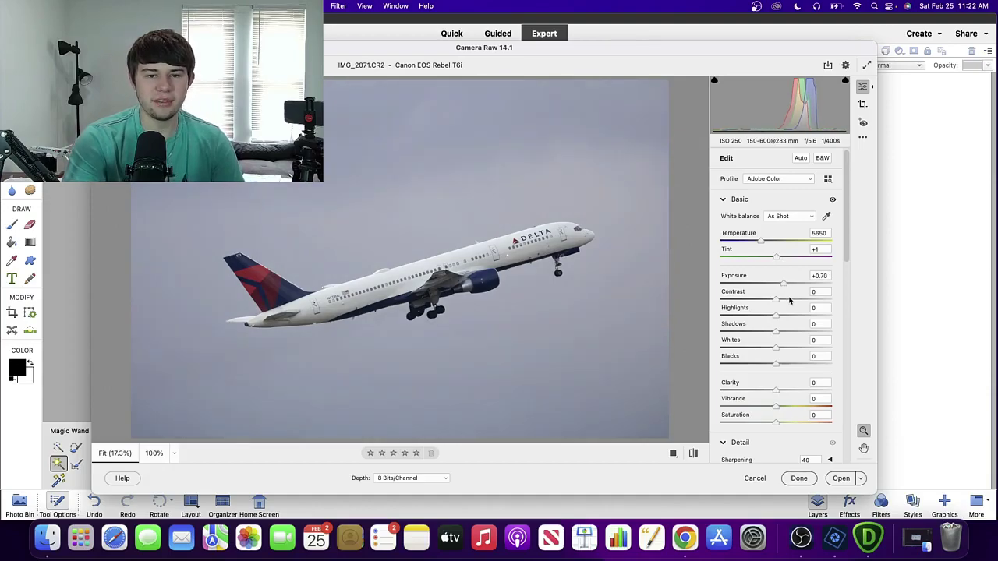
pyautogui.click(306, 312)
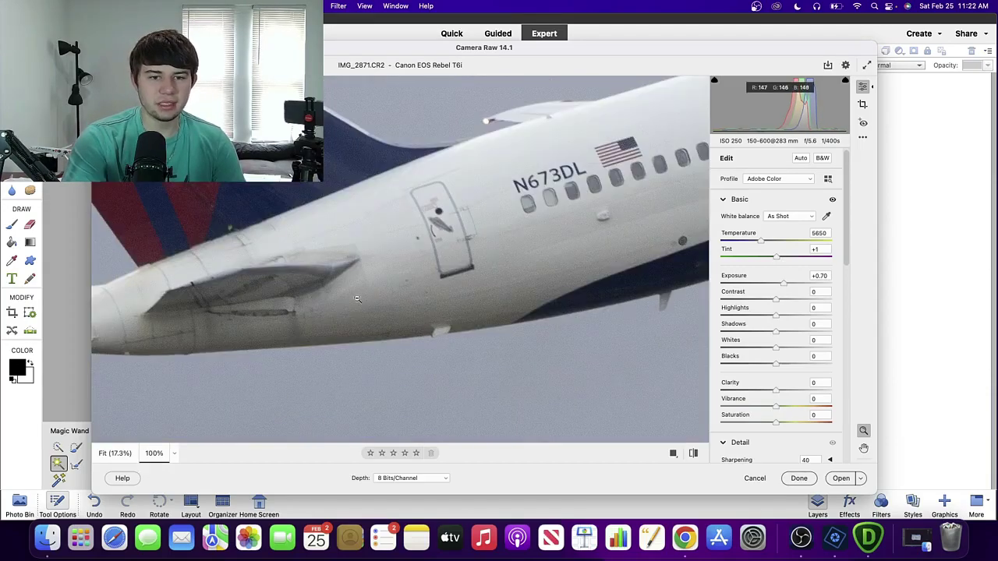
pyautogui.click(447, 258)
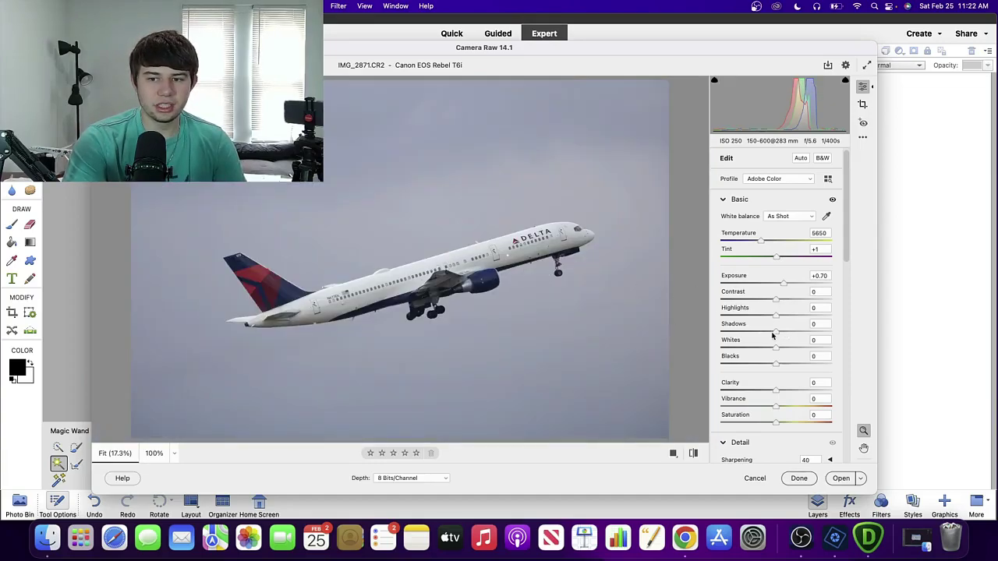
# Lift the shadows to +9 and check the tail's colours at 100%.
pyautogui.moveTo(775, 335); pyautogui.dragTo(781, 333)
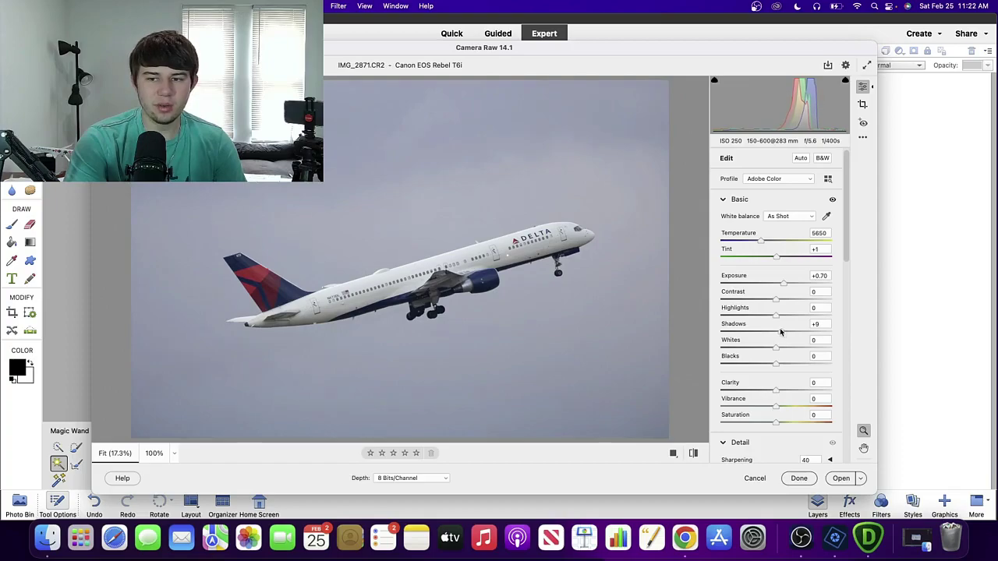
pyautogui.click(286, 297)
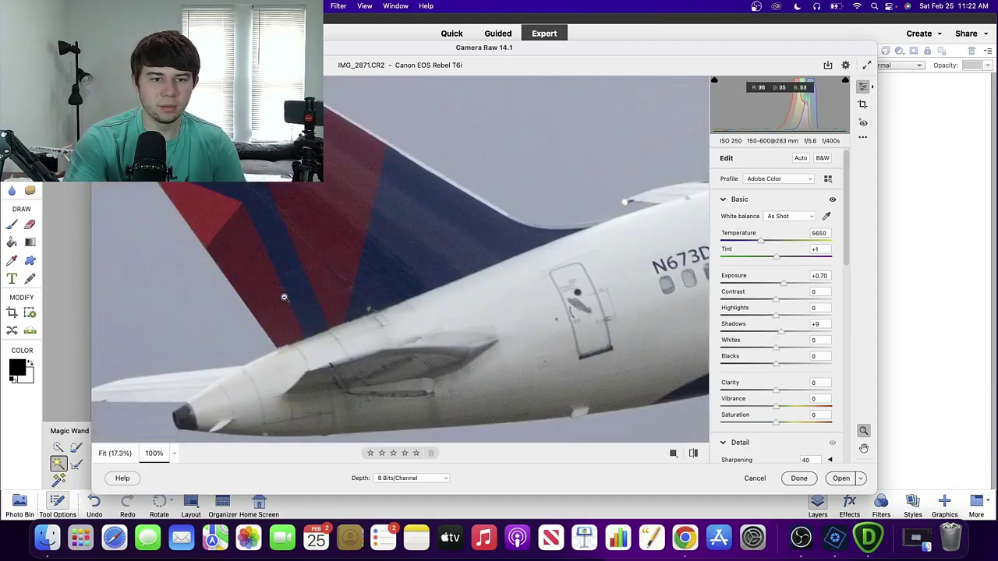
pyautogui.click(285, 298)
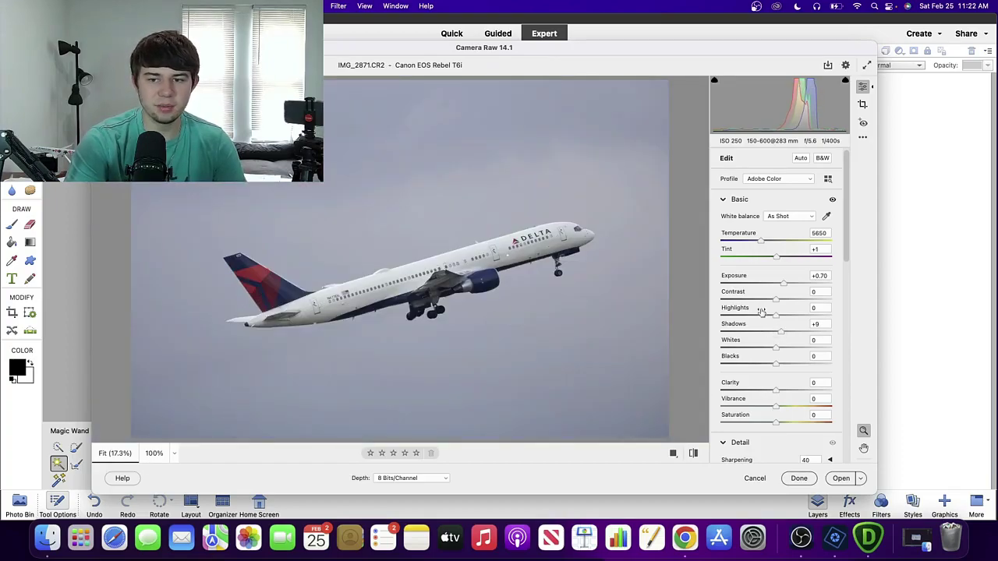
pyautogui.moveTo(783, 333)
pyautogui.mouseDown()
pyautogui.moveTo(825, 333)
pyautogui.moveTo(783, 331)
pyautogui.mouseUp()
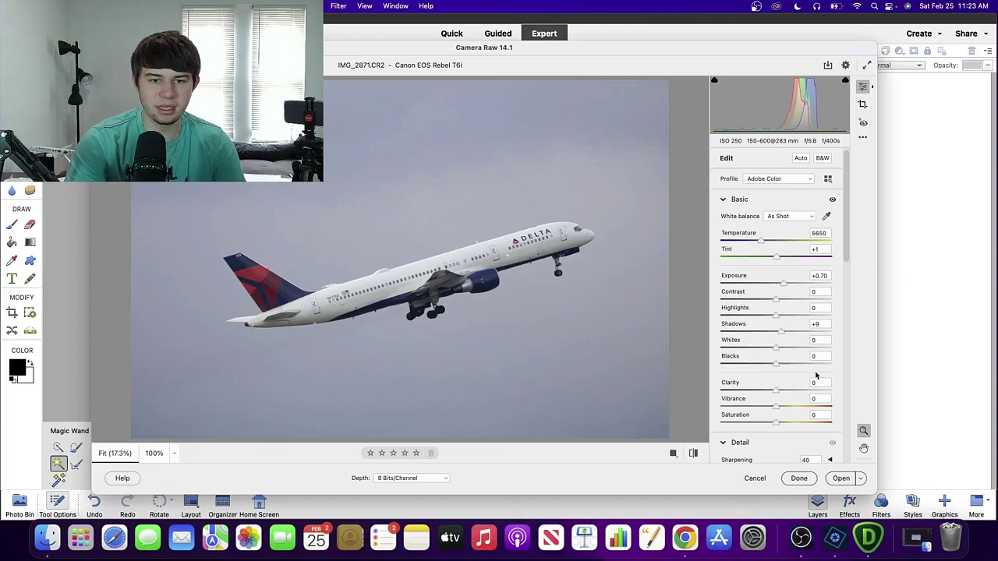
# Examine the forward fuselage and the area around the rear registration at 100% for noise and sharpness.
pyautogui.scroll(-2, 793, 397)
pyautogui.scroll(-5, 792, 398)
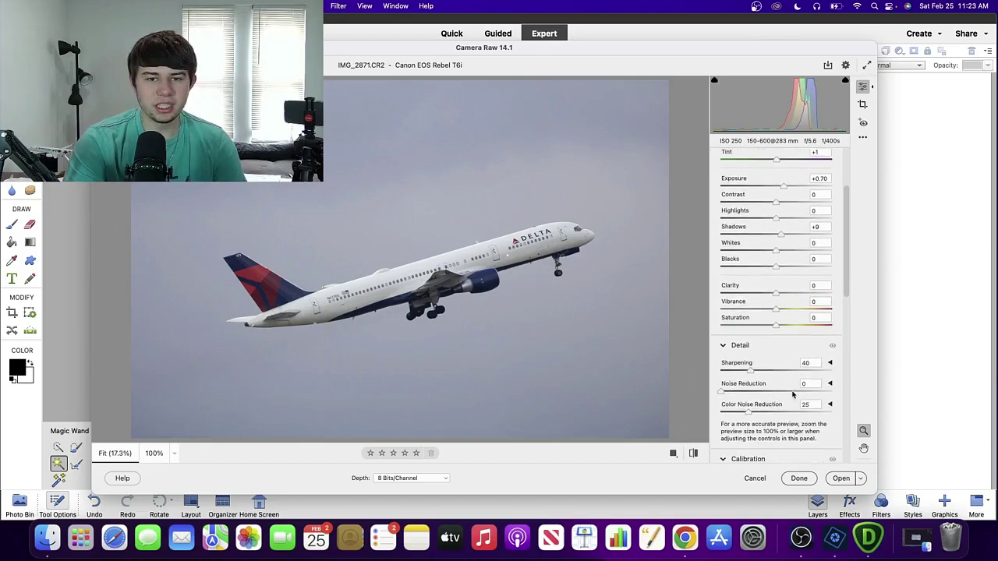
pyautogui.scroll(-1, 793, 395)
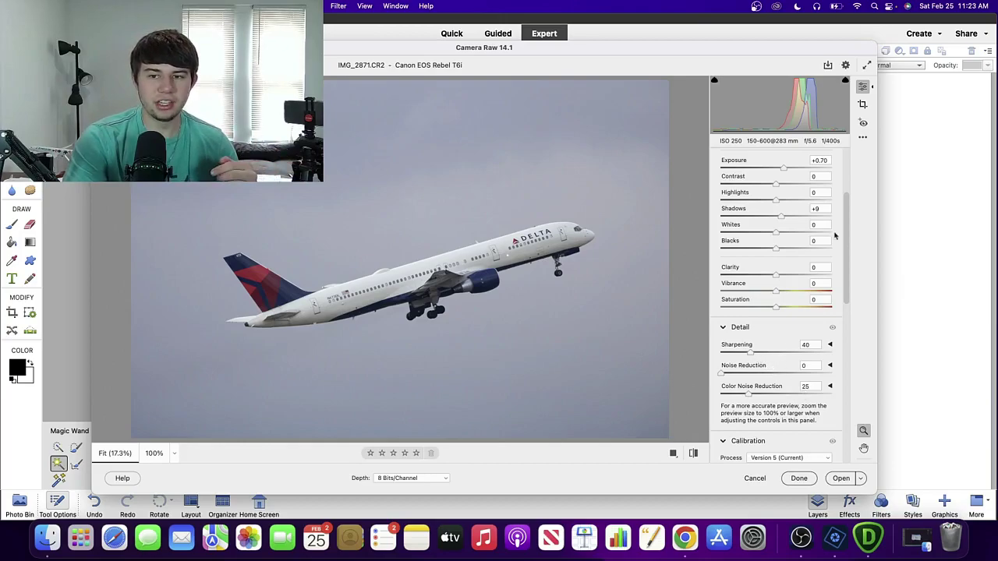
pyautogui.click(523, 251)
pyautogui.click(526, 252)
pyautogui.click(339, 313)
pyautogui.click(380, 238)
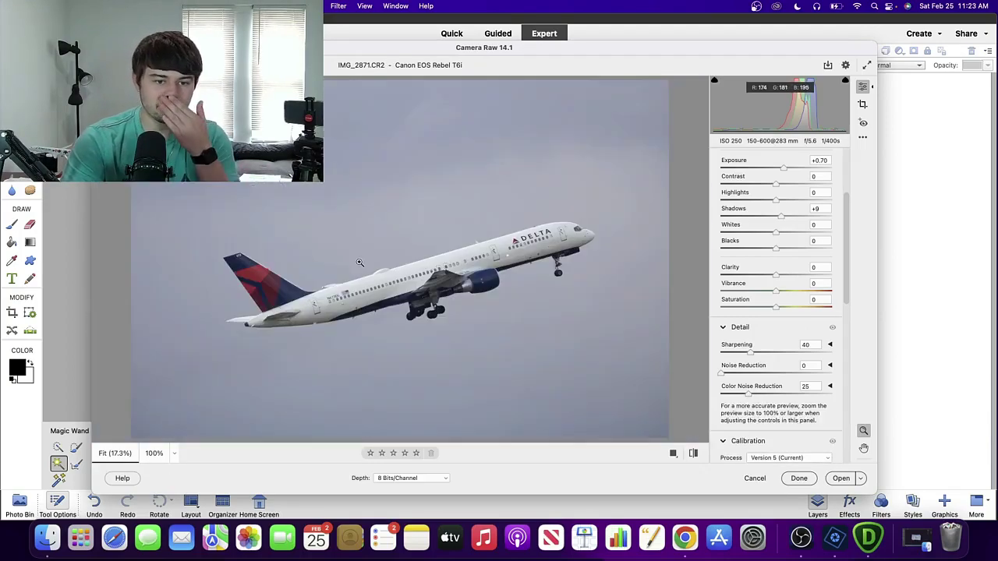
pyautogui.click(348, 293)
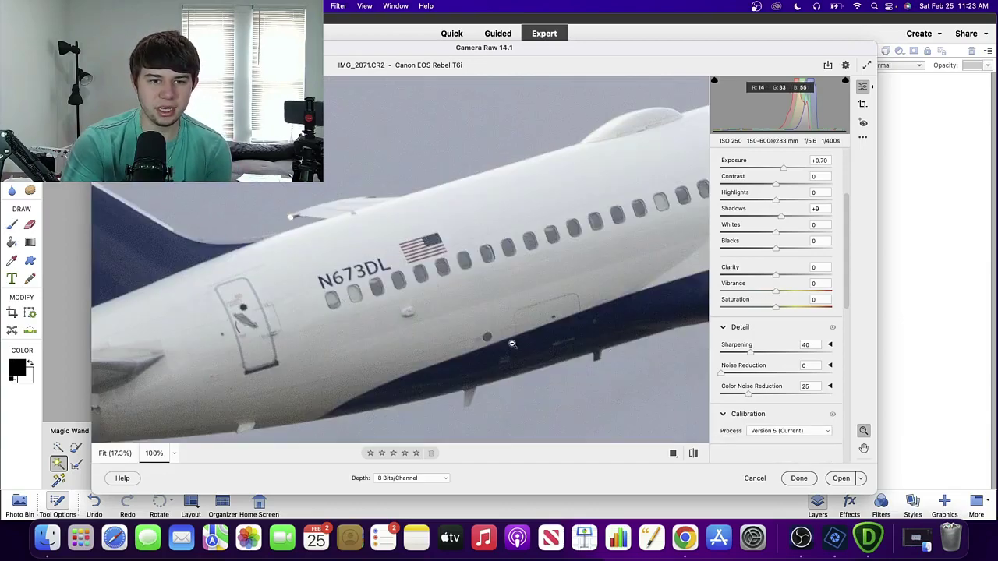
pyautogui.click(368, 337)
pyautogui.click(338, 305)
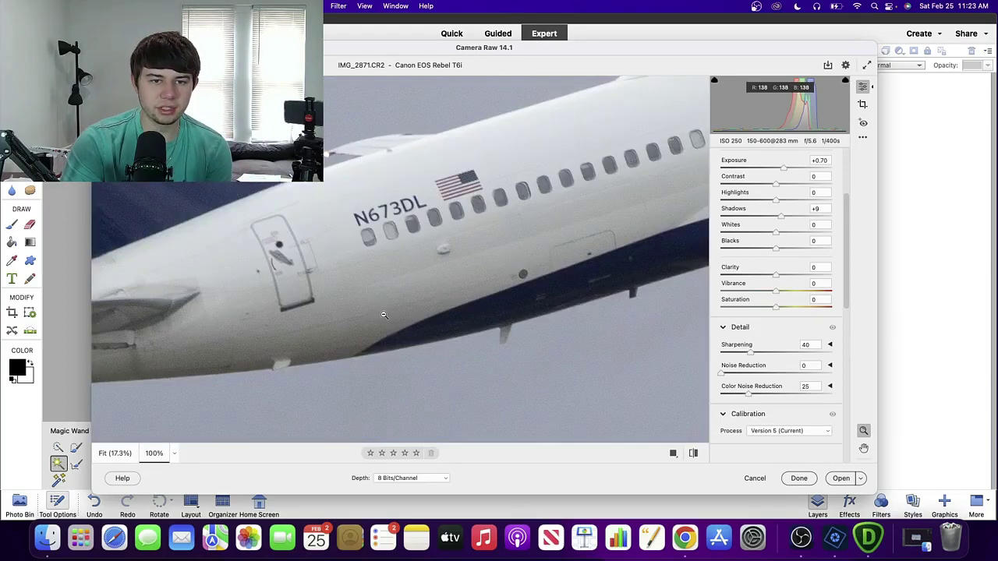
pyautogui.click(391, 276)
pyautogui.click(333, 306)
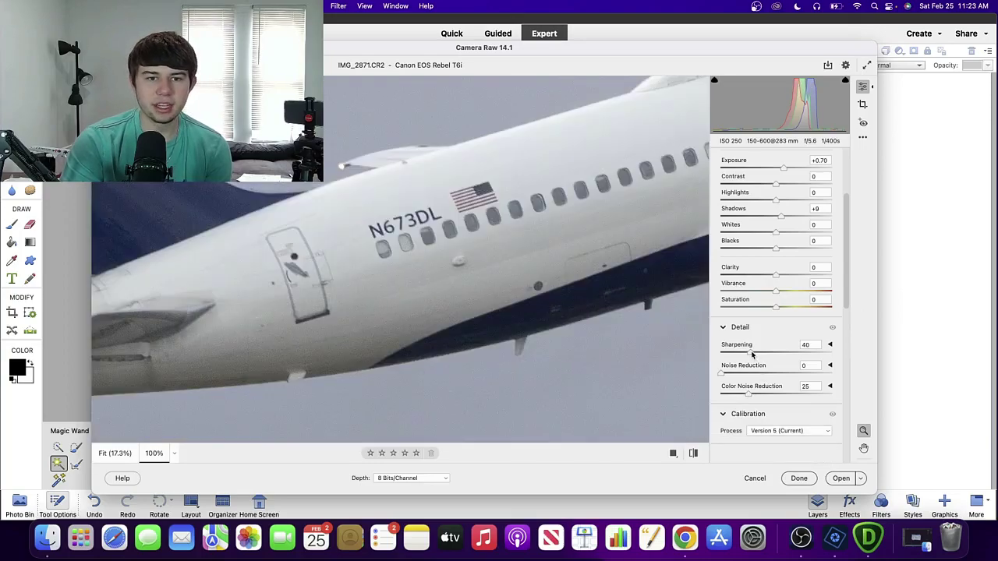
# Set sharpening to 100 and noise reduction to 80 after trying stronger settings, checking the rear fuselage and nose at 100%.
pyautogui.moveTo(753, 355); pyautogui.dragTo(834, 354)
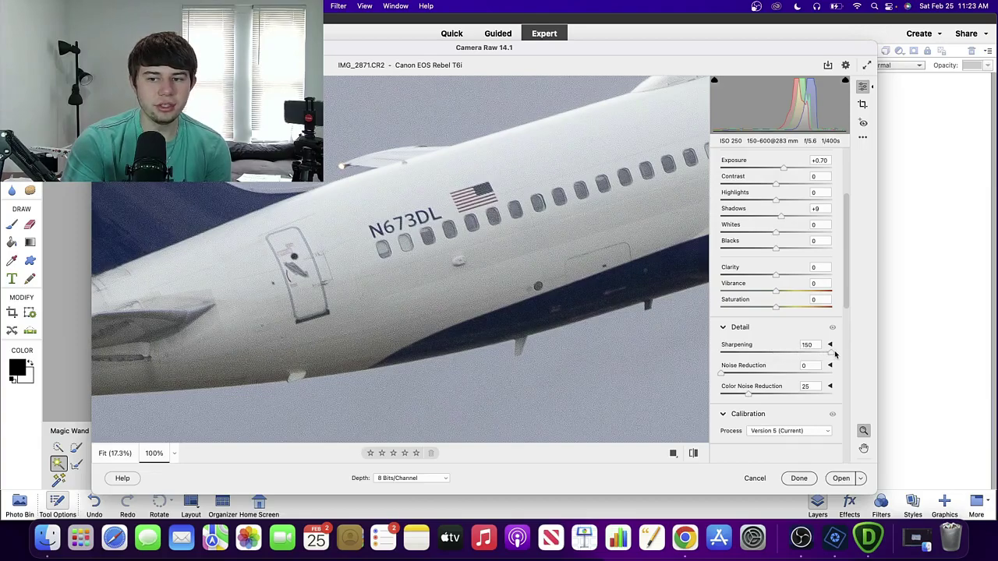
pyautogui.moveTo(723, 374); pyautogui.dragTo(842, 375)
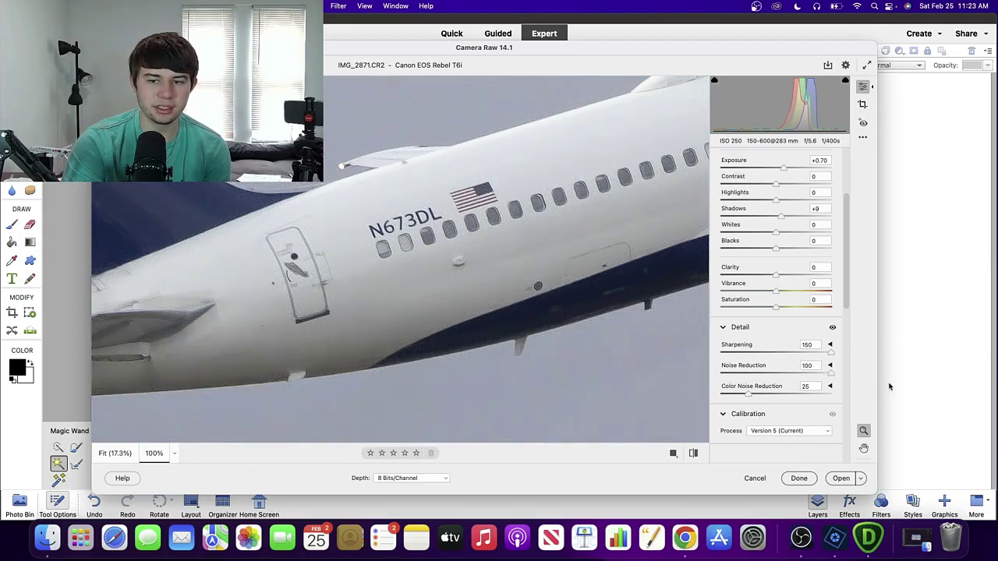
pyautogui.moveTo(830, 386); pyautogui.dragTo(776, 380)
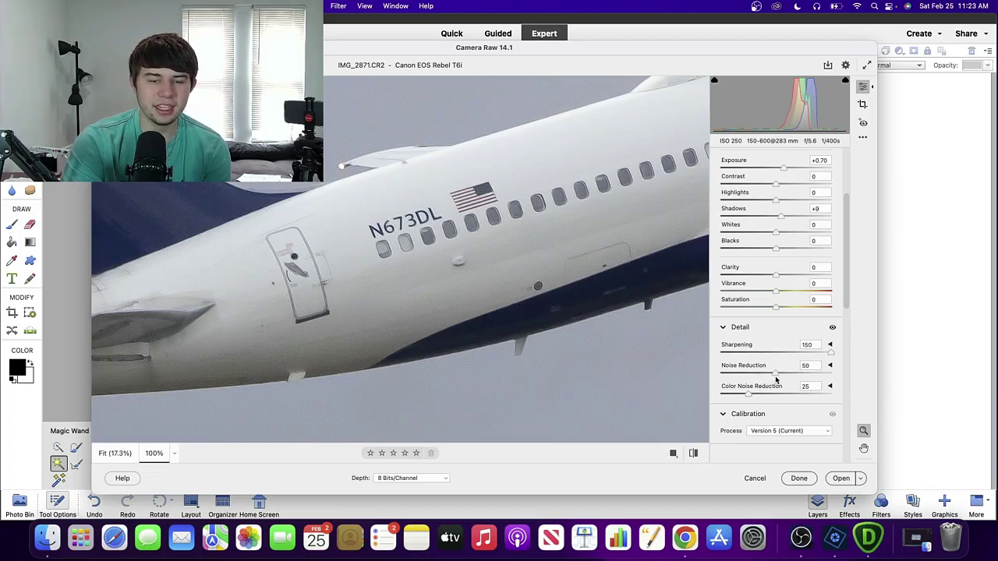
pyautogui.moveTo(779, 354)
pyautogui.mouseDown()
pyautogui.moveTo(818, 354)
pyautogui.moveTo(772, 353)
pyautogui.moveTo(808, 351)
pyautogui.moveTo(786, 351)
pyautogui.moveTo(794, 378)
pyautogui.moveTo(818, 357)
pyautogui.moveTo(795, 357)
pyautogui.mouseUp()
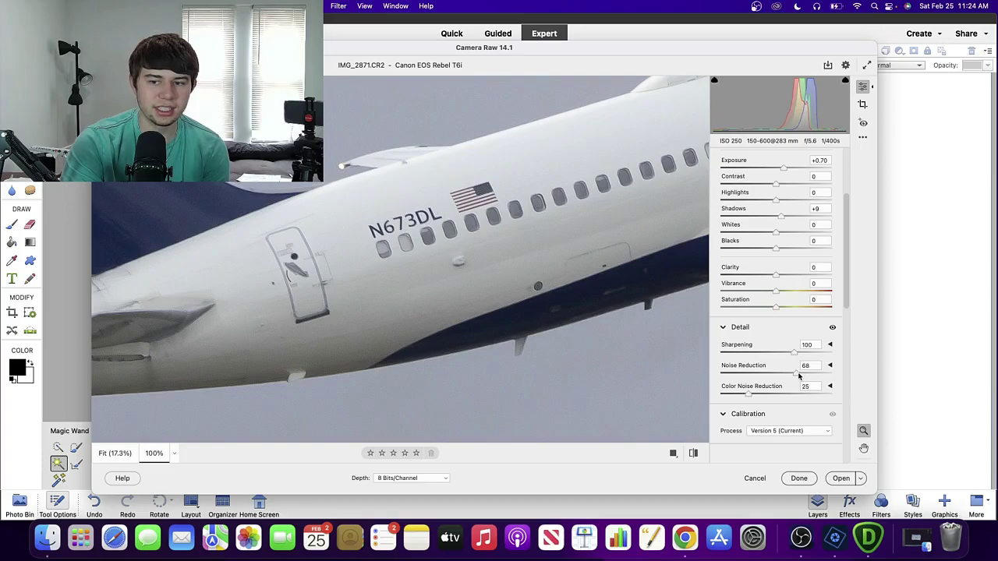
pyautogui.moveTo(801, 376)
pyautogui.mouseDown()
pyautogui.moveTo(772, 375)
pyautogui.moveTo(811, 377)
pyautogui.mouseUp()
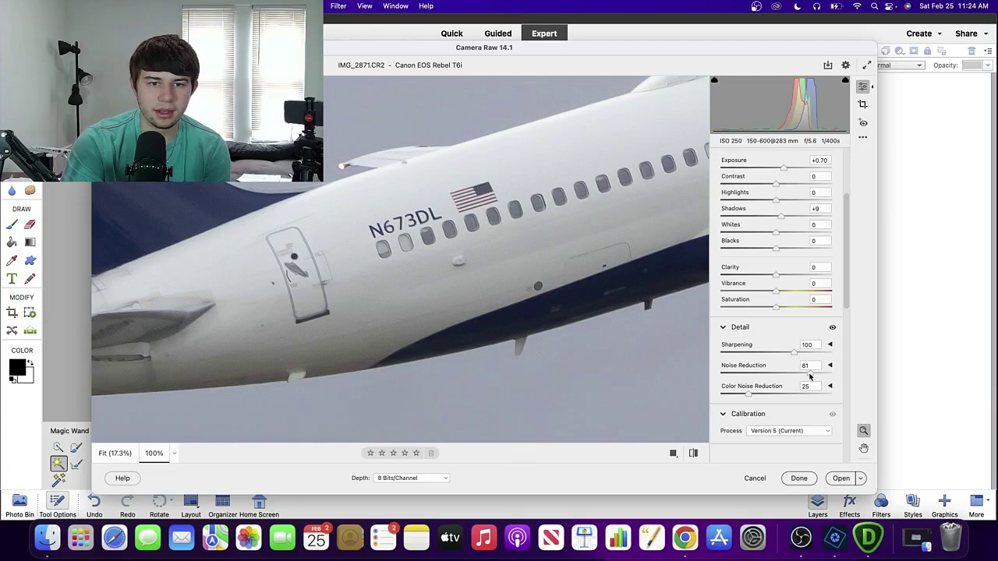
pyautogui.click(529, 294)
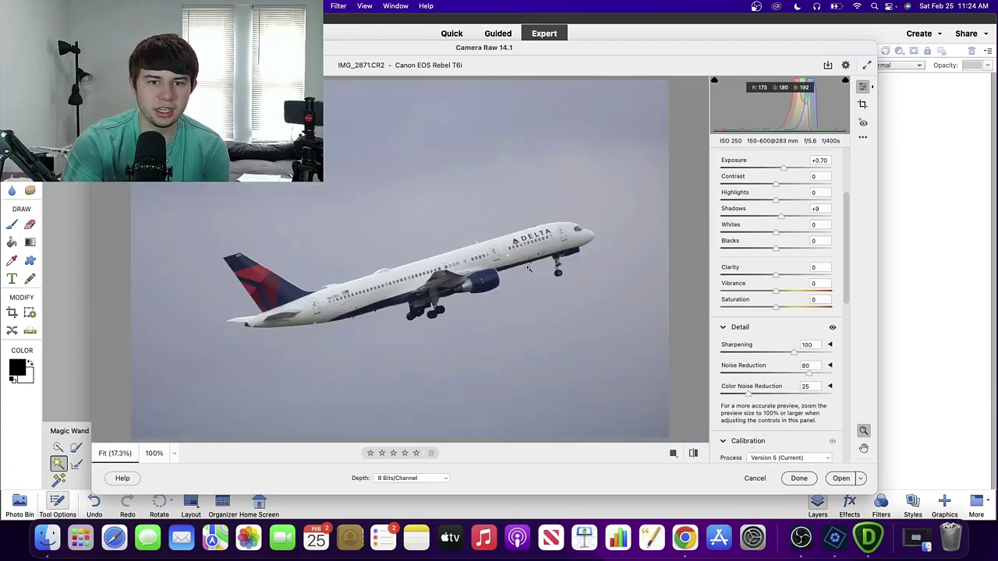
pyautogui.click(528, 256)
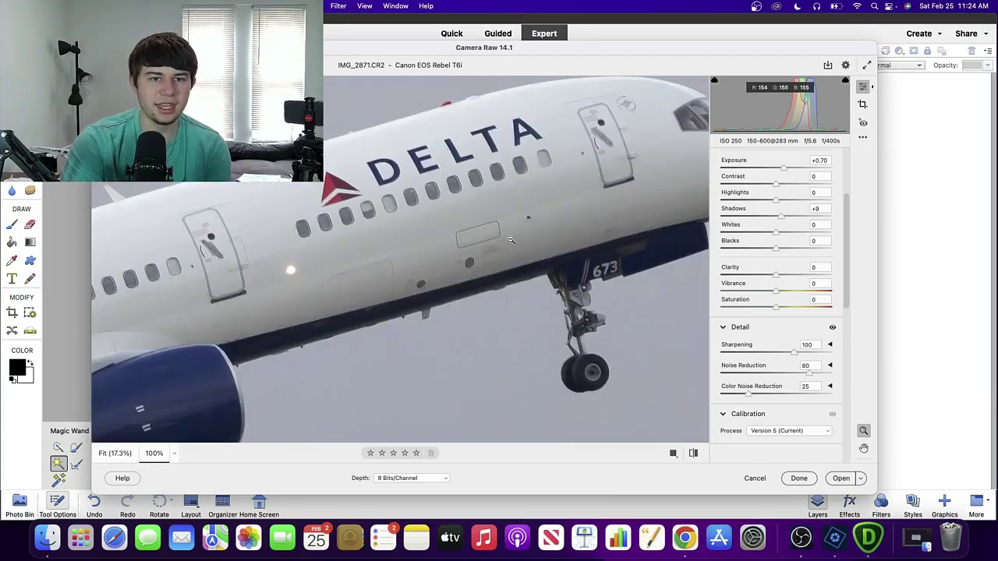
pyautogui.keyDown('alt'); pyautogui.click(515, 246); pyautogui.keyUp('alt')
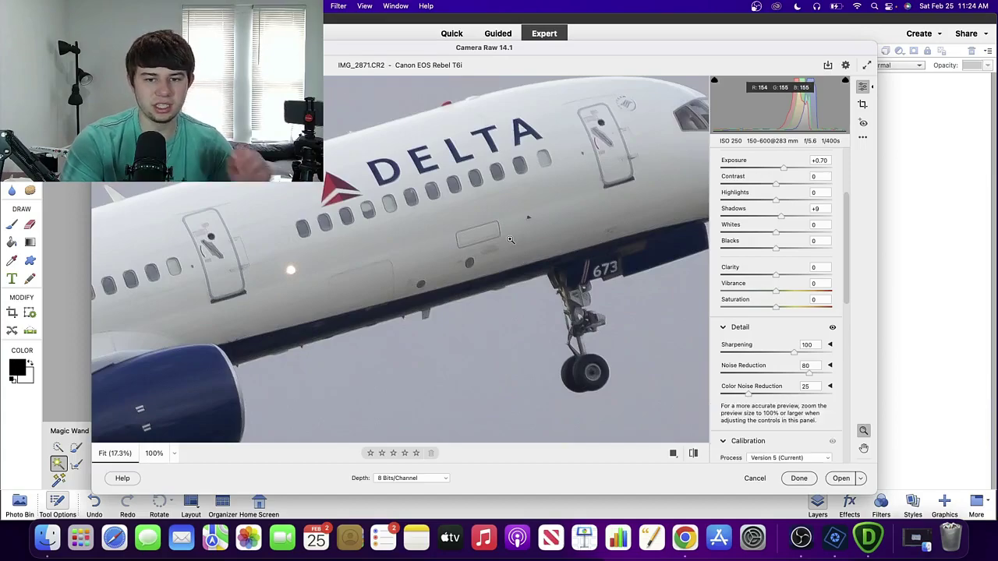
# Open the adjusted raw photo in the editor's Quick mode and check the fuselage's sharpness at 160%.
pyautogui.click(838, 478)
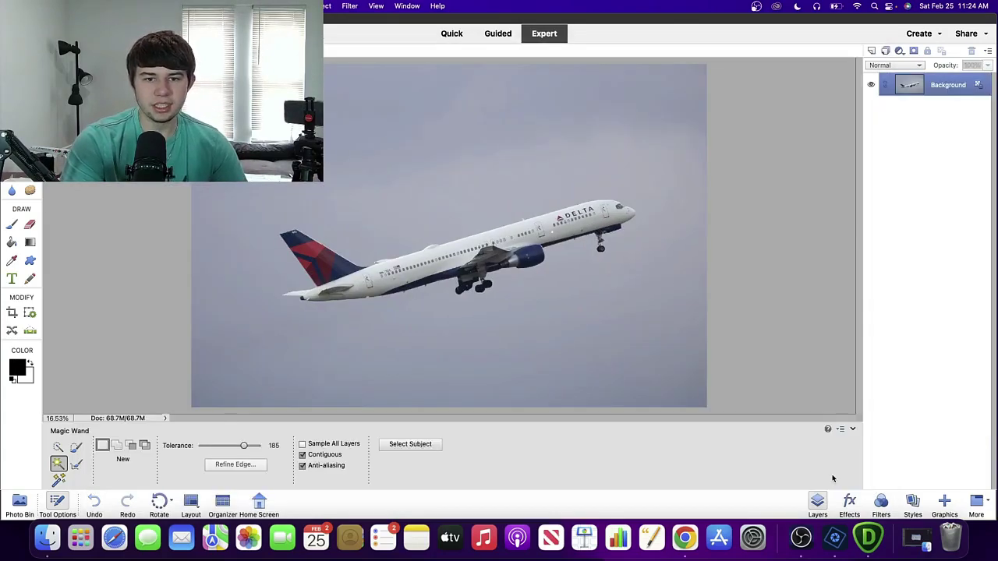
pyautogui.click(463, 39)
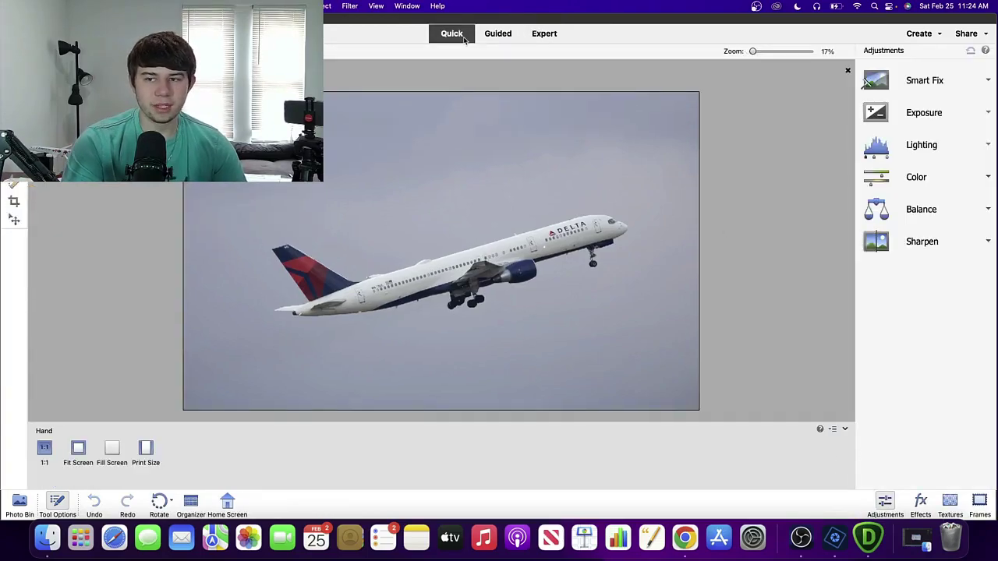
pyautogui.click(914, 244)
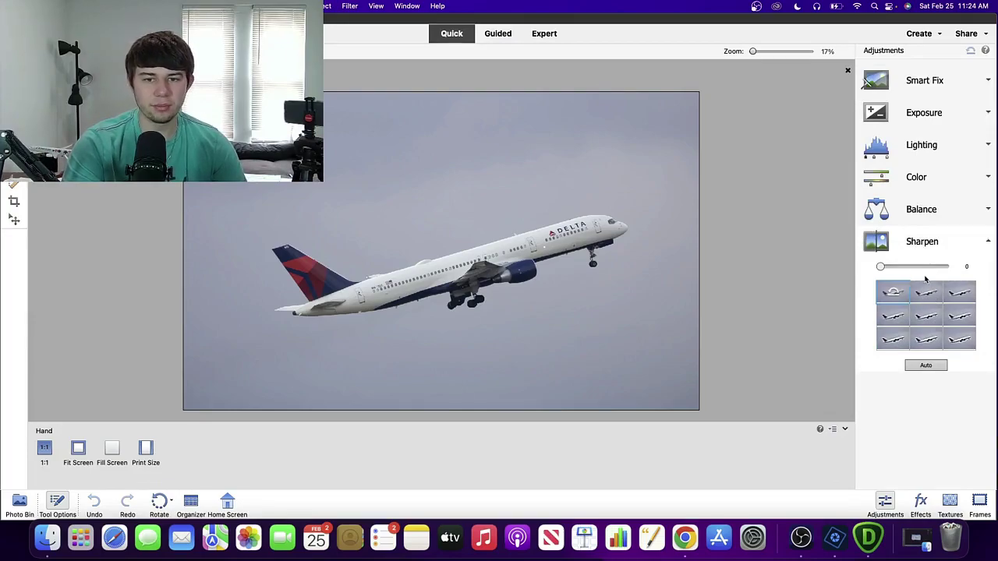
pyautogui.click(780, 52)
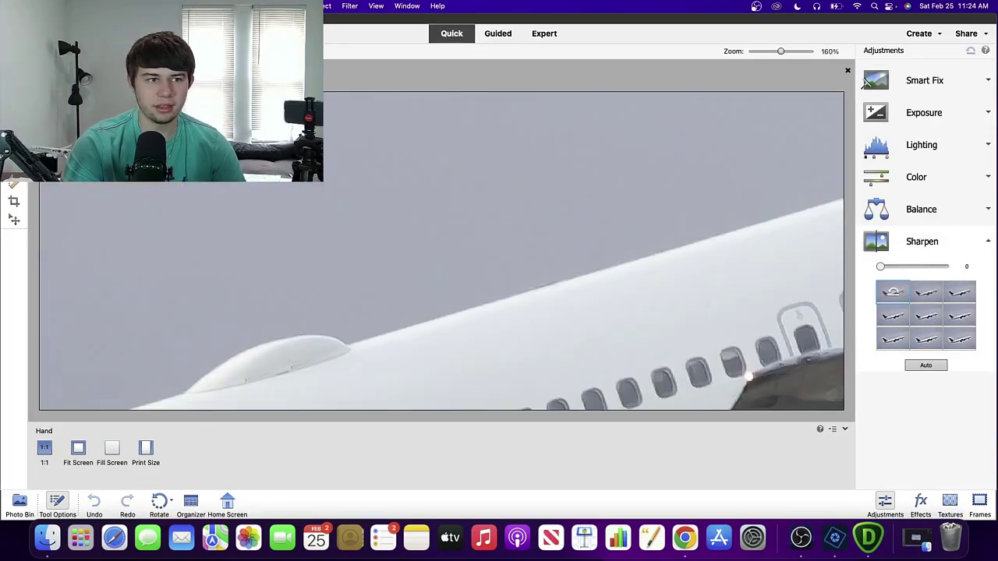
pyautogui.moveTo(392, 348); pyautogui.dragTo(407, 195)
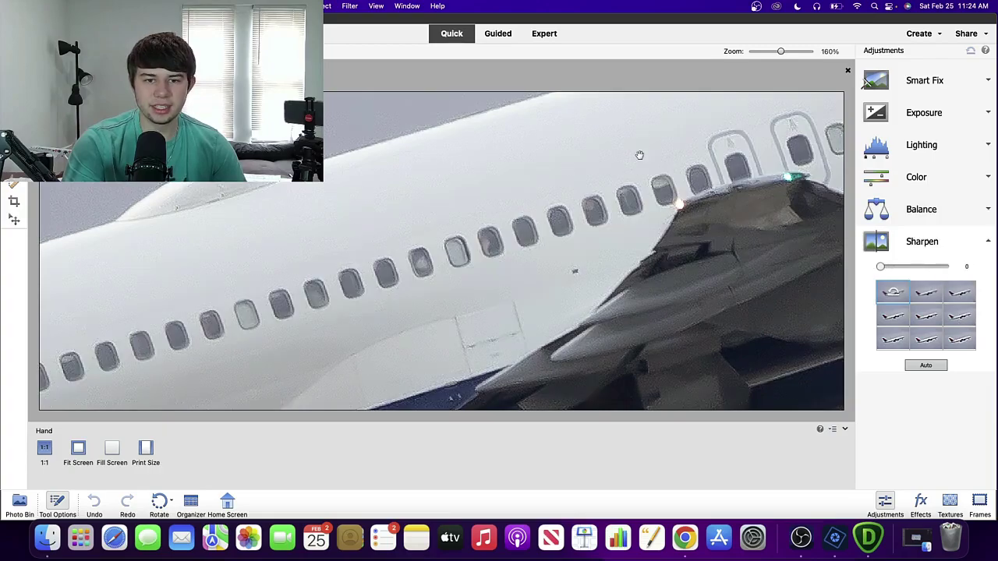
pyautogui.moveTo(781, 52); pyautogui.dragTo(752, 51)
# Set the photo's exposure to 0.1 after trying values between -0.1 and 0.2.
pyautogui.click(932, 105)
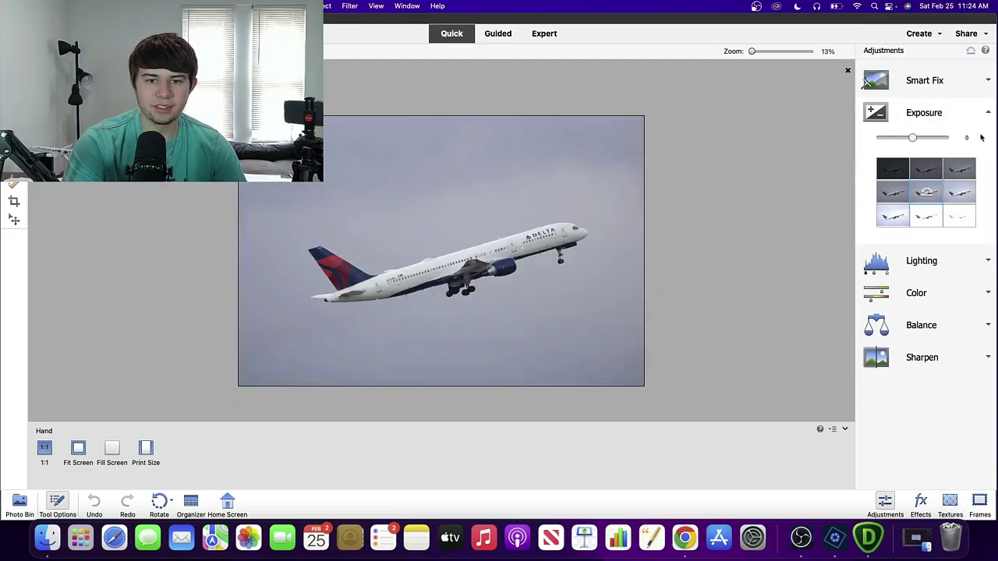
pyautogui.moveTo(914, 140); pyautogui.dragTo(915, 140)
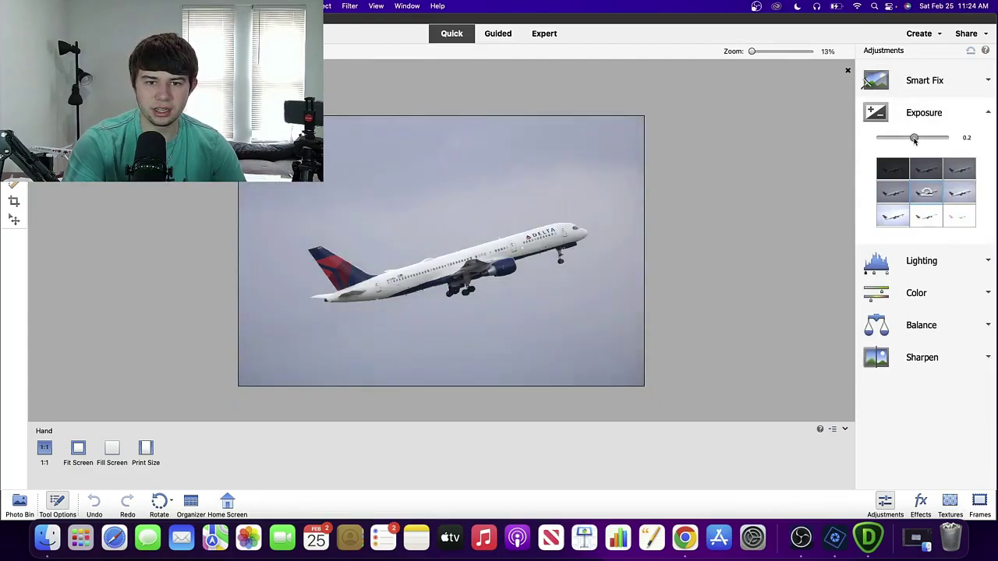
pyautogui.moveTo(766, 53); pyautogui.dragTo(753, 52)
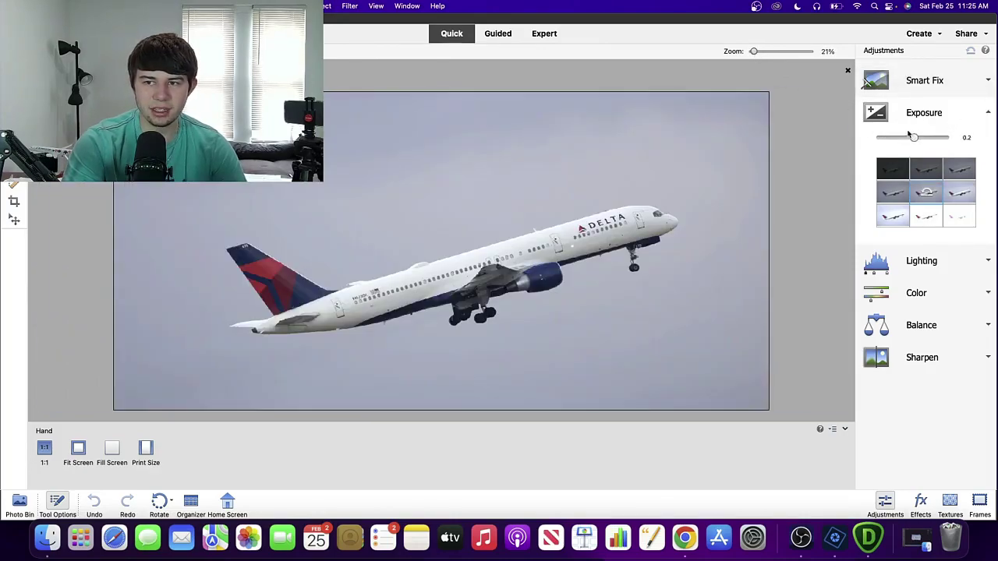
pyautogui.moveTo(914, 138); pyautogui.dragTo(916, 137)
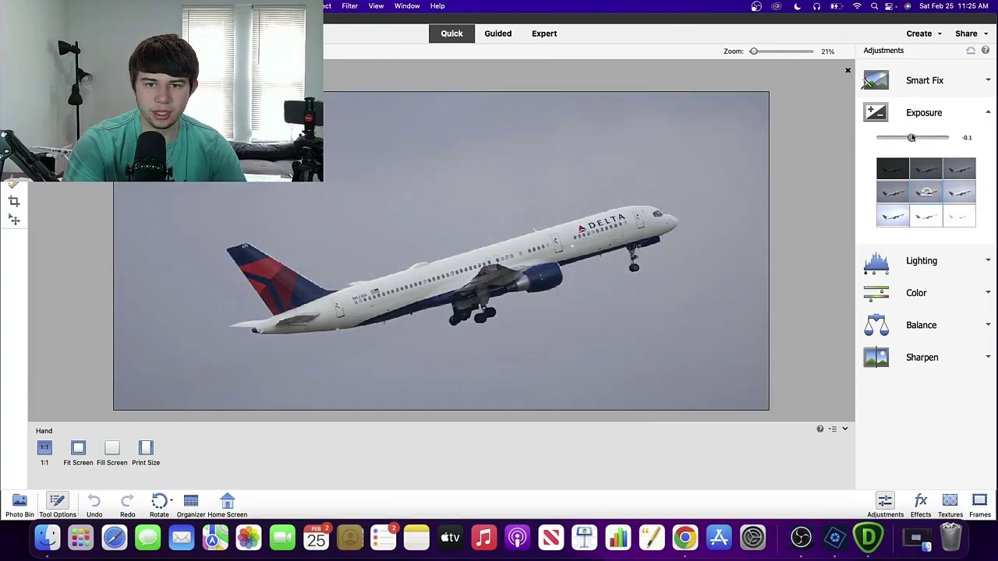
pyautogui.moveTo(915, 137); pyautogui.dragTo(914, 138)
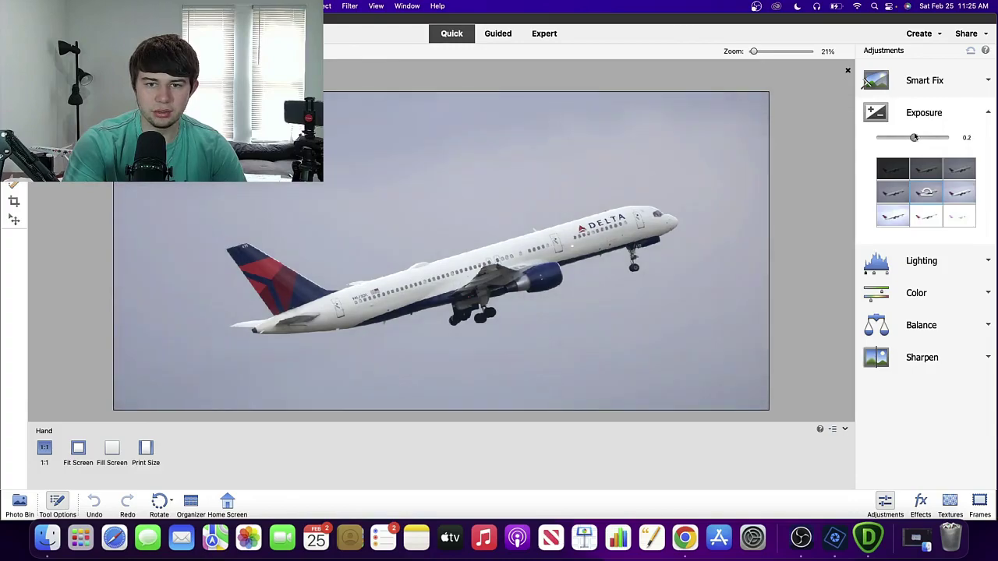
pyautogui.moveTo(913, 137); pyautogui.dragTo(914, 140)
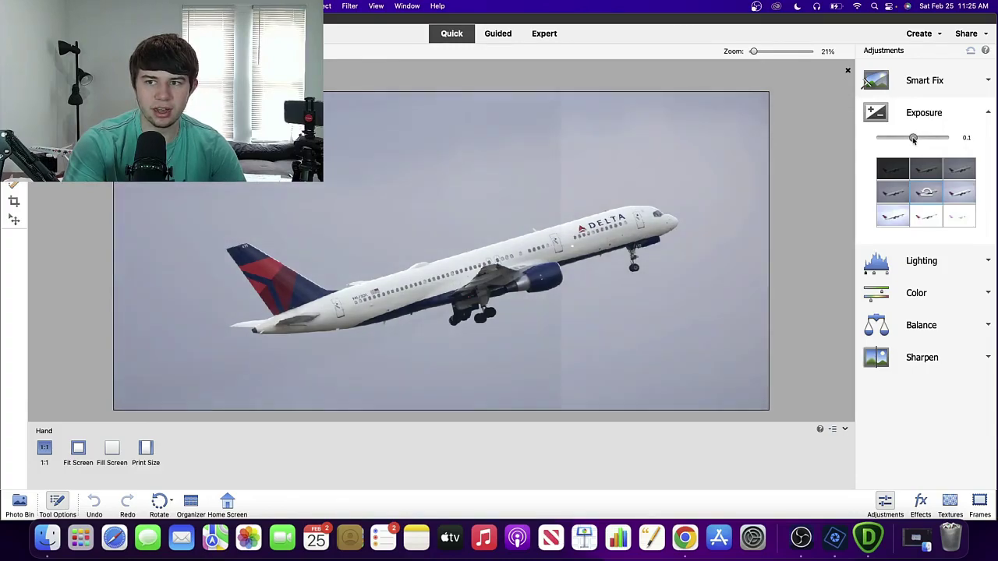
# Try a slight shadows adjustment in the lighting settings and check the whole photo.
pyautogui.click(932, 260)
pyautogui.moveTo(887, 191); pyautogui.dragTo(870, 191)
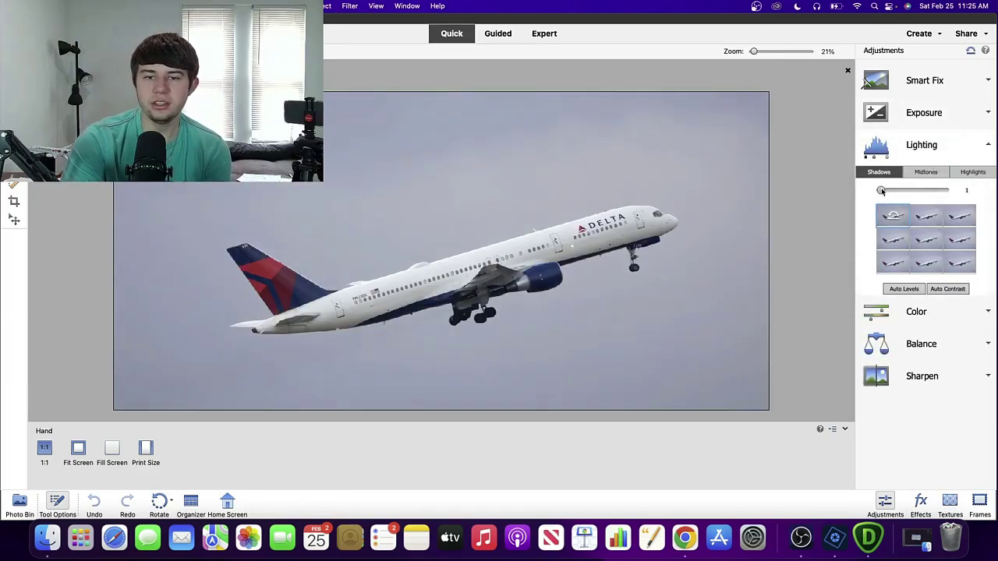
pyautogui.moveTo(753, 51); pyautogui.dragTo(752, 52)
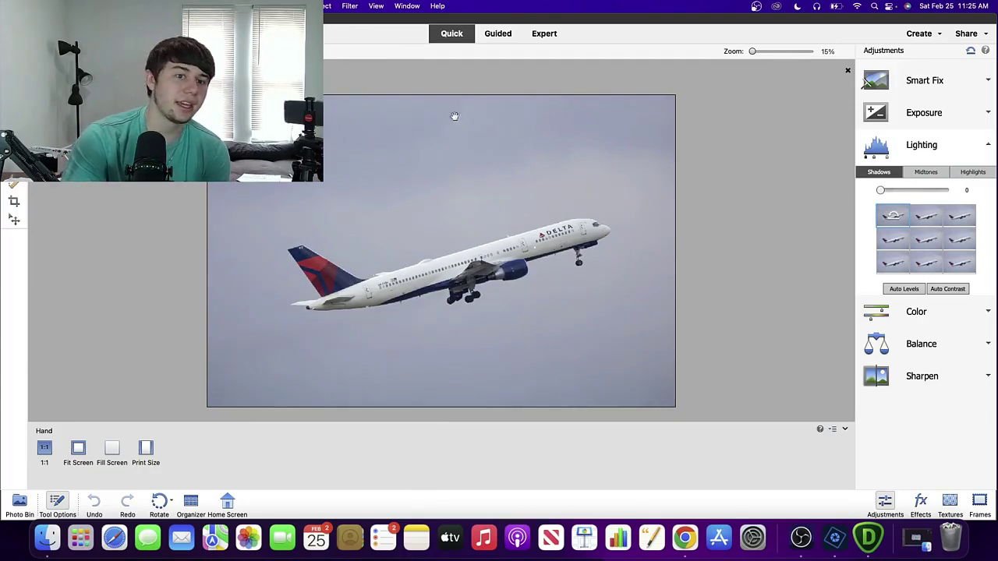
# Examine the upper sky at 35% and the whole photo at 13%.
pyautogui.moveTo(752, 52); pyautogui.dragTo(758, 51)
pyautogui.moveTo(173, 193); pyautogui.dragTo(313, 403)
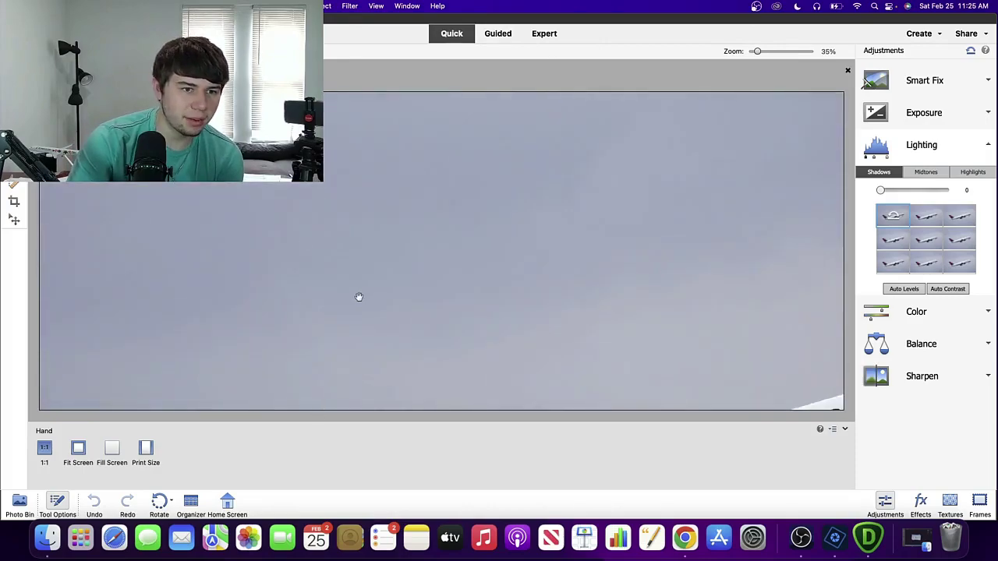
pyautogui.moveTo(237, 244); pyautogui.dragTo(269, 283)
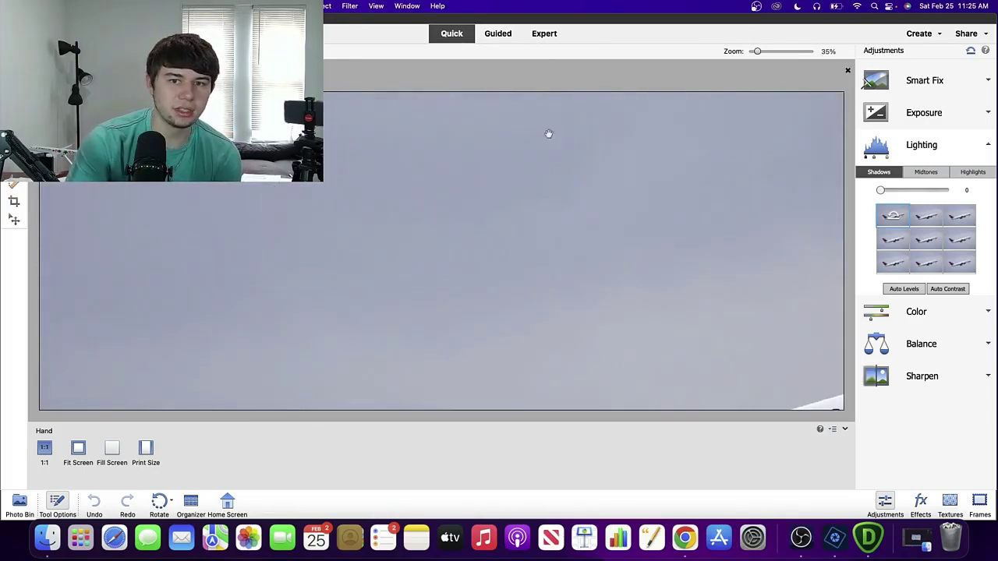
pyautogui.moveTo(755, 51); pyautogui.dragTo(752, 52)
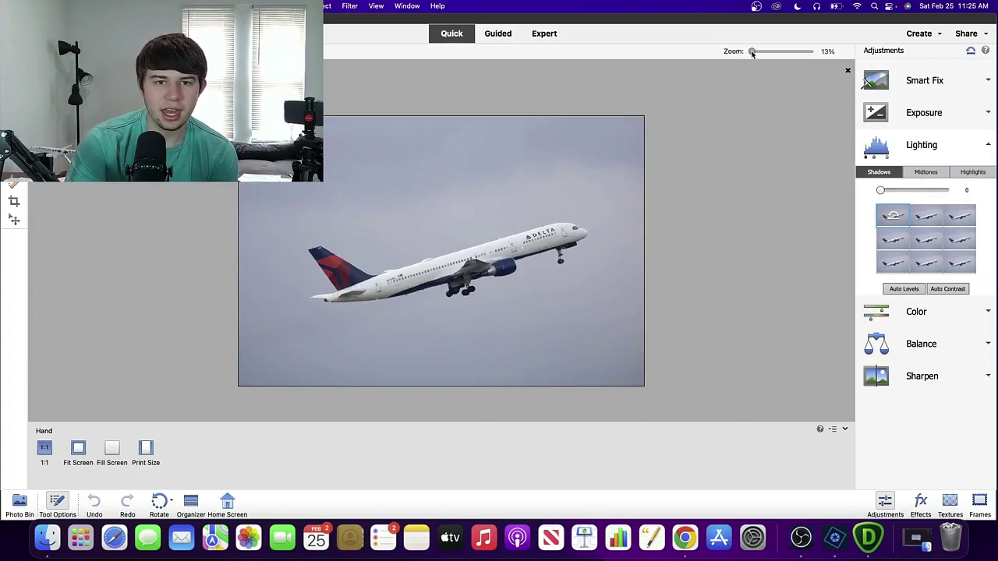
pyautogui.click(962, 263)
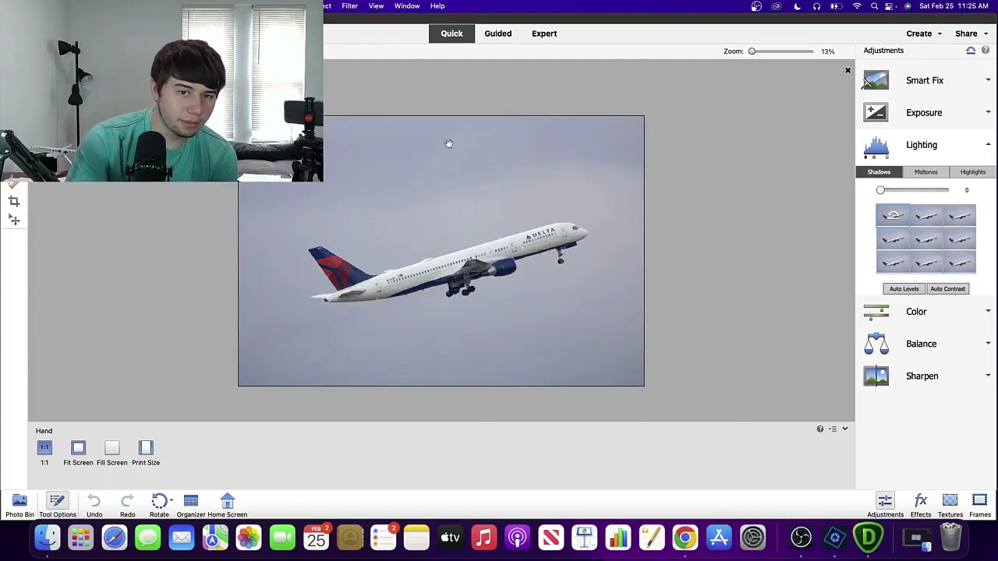
pyautogui.moveTo(753, 52)
pyautogui.mouseDown()
pyautogui.moveTo(761, 51)
pyautogui.moveTo(753, 52)
pyautogui.mouseUp()
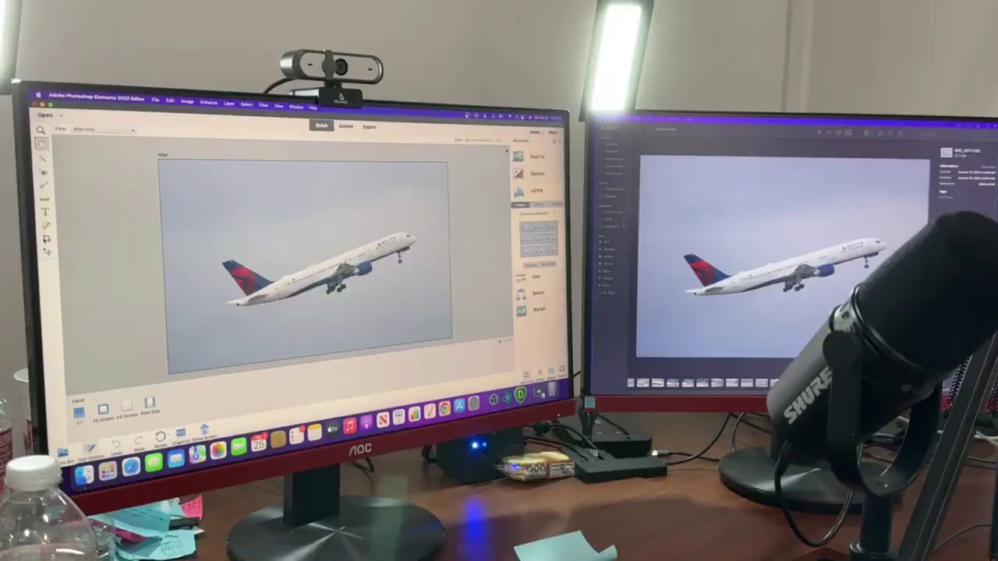
# Crop the photo tightly around the aircraft at the 16 x 9 in ratio, leaving a narrow margin beyond nose and tail.
pyautogui.press('c')
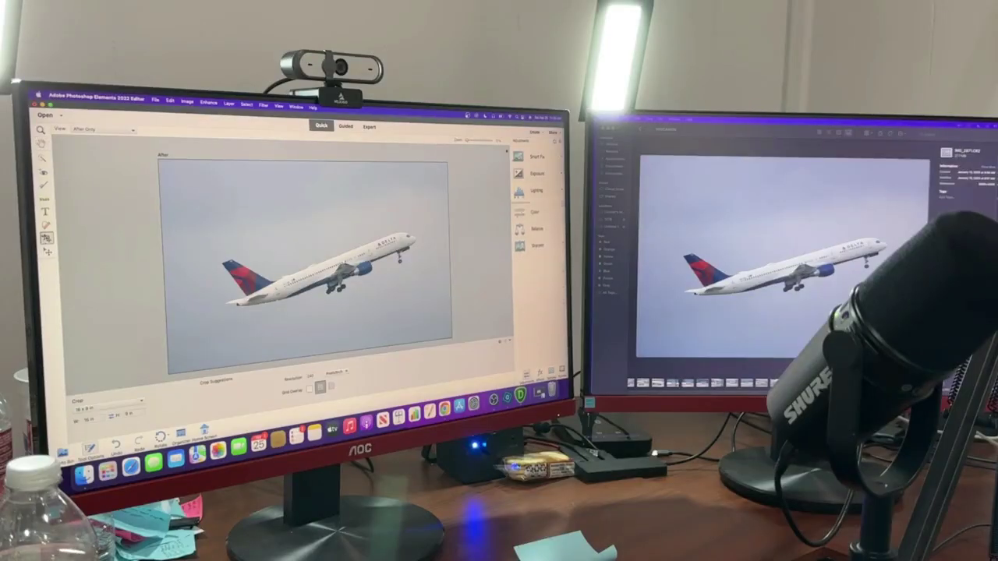
pyautogui.moveTo(351, 268); pyautogui.dragTo(344, 274)
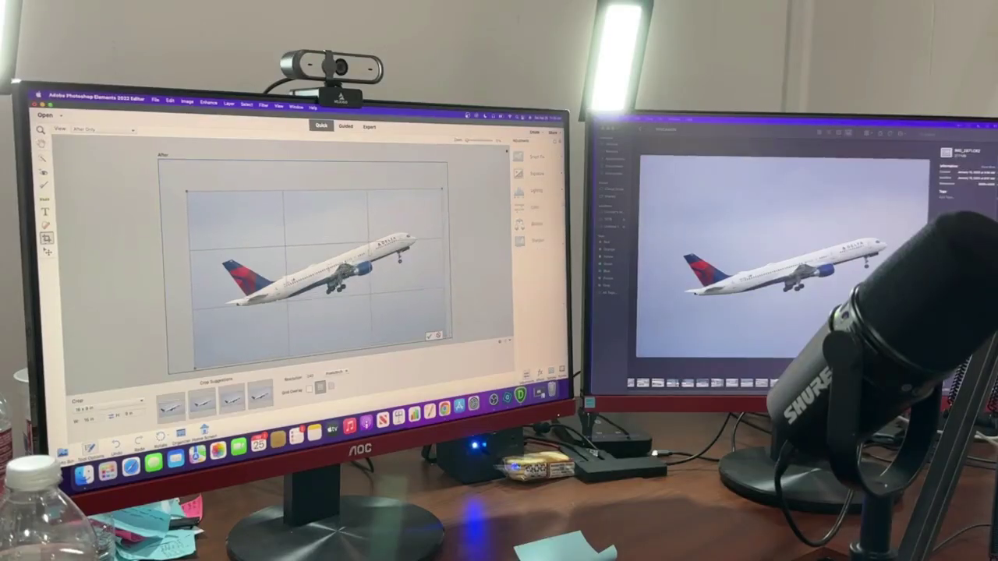
pyautogui.press('super+minus')
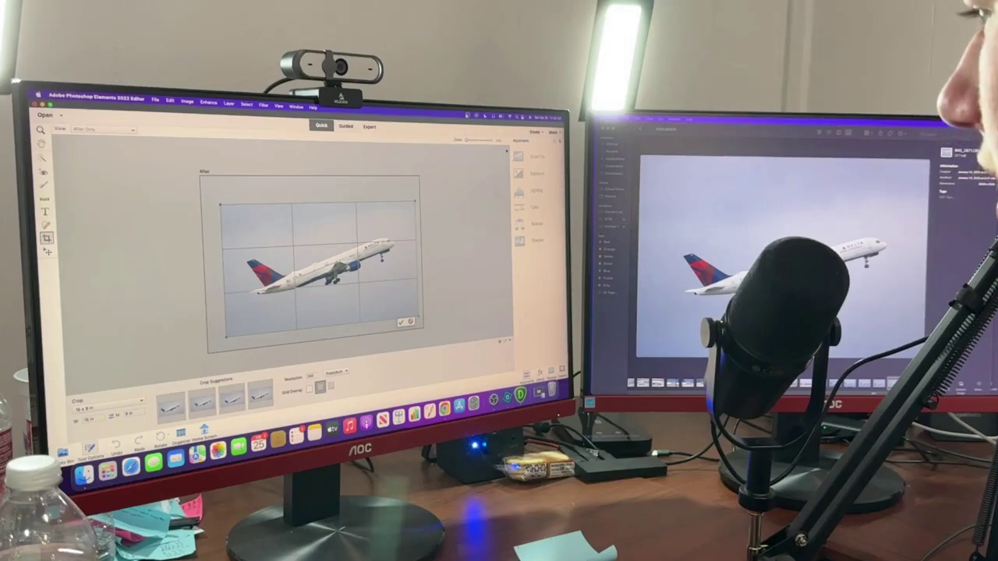
pyautogui.moveTo(221, 202); pyautogui.dragTo(237, 213)
pyautogui.moveTo(419, 316); pyautogui.dragTo(406, 300)
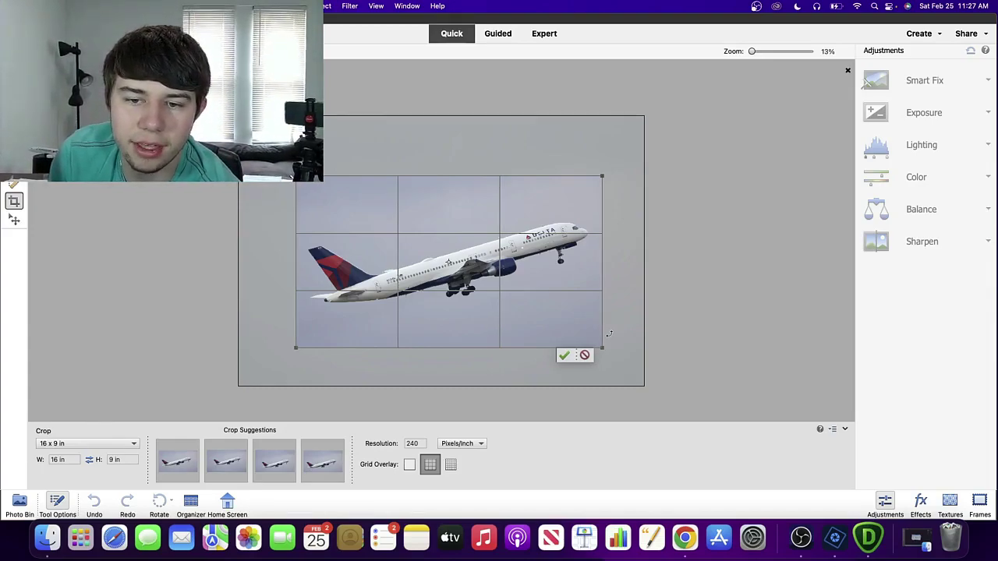
pyautogui.press('Return')
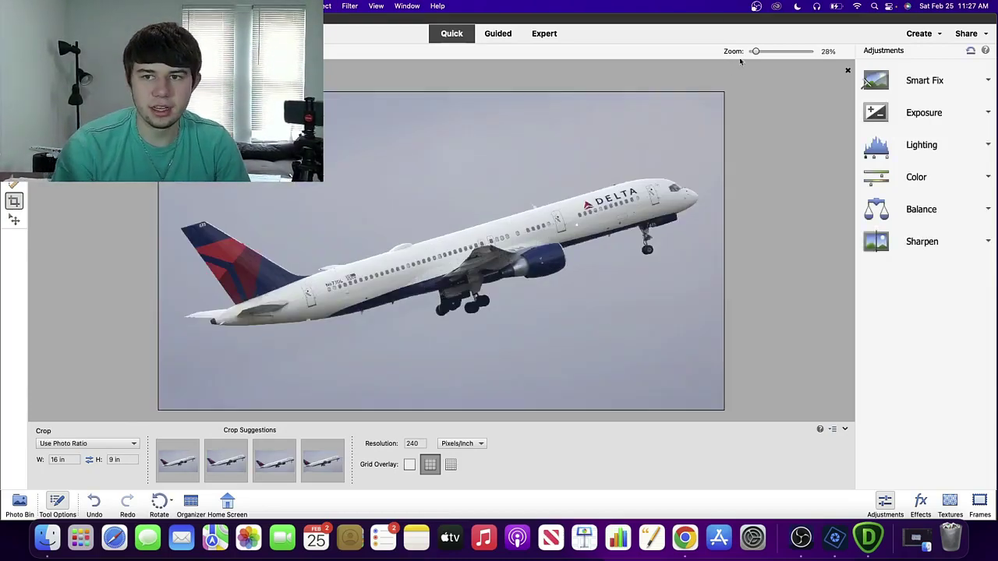
# Crop a thin strip off the photo's right edge to centre the aircraft, using the photo's own ratio.
pyautogui.moveTo(756, 51); pyautogui.dragTo(754, 55)
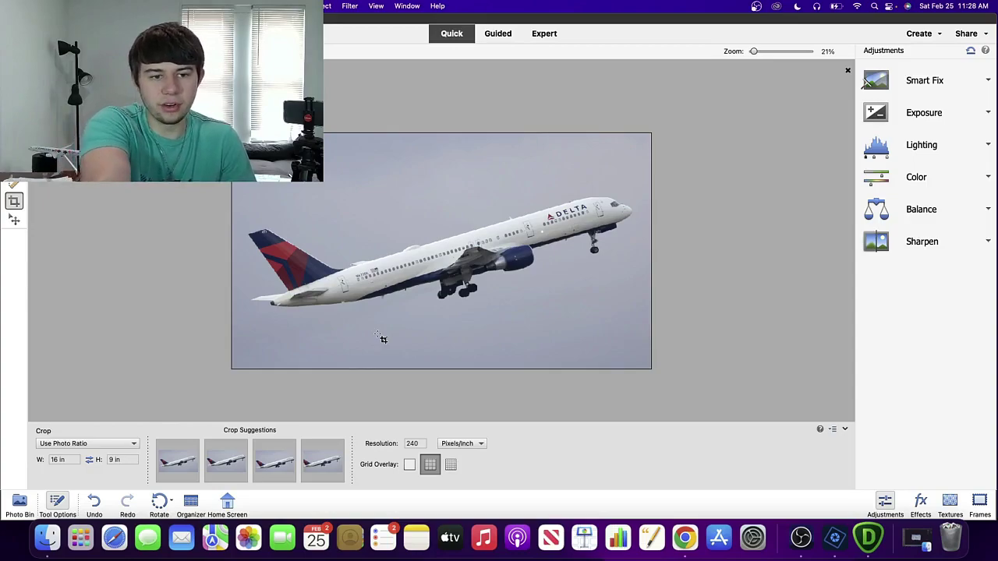
pyautogui.click(381, 305)
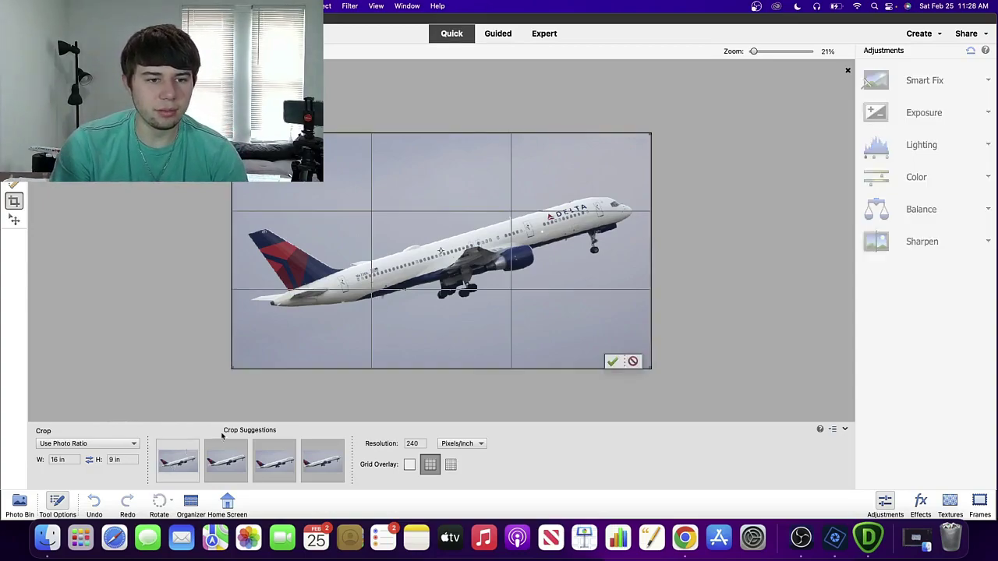
pyautogui.moveTo(646, 366); pyautogui.dragTo(647, 367)
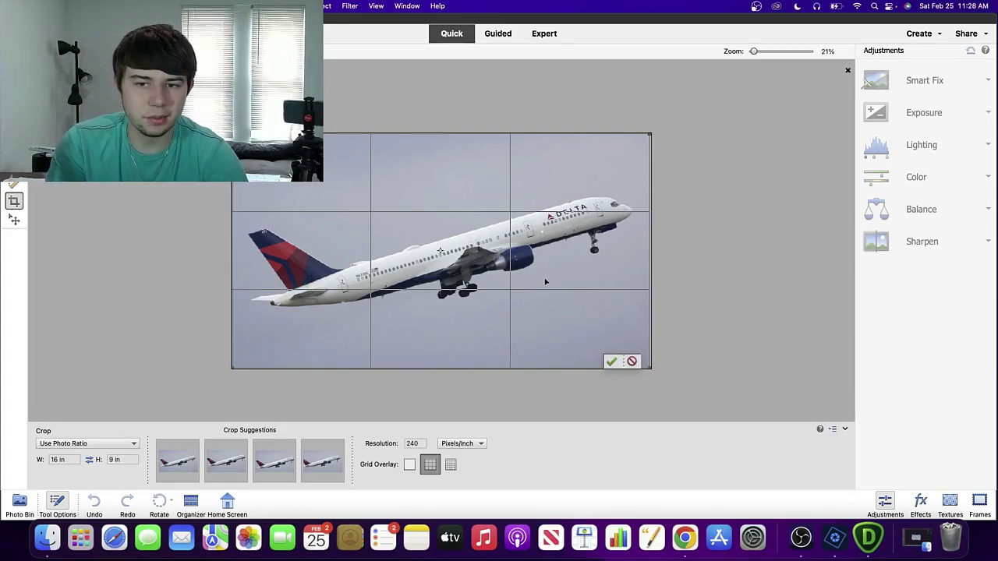
pyautogui.click(612, 361)
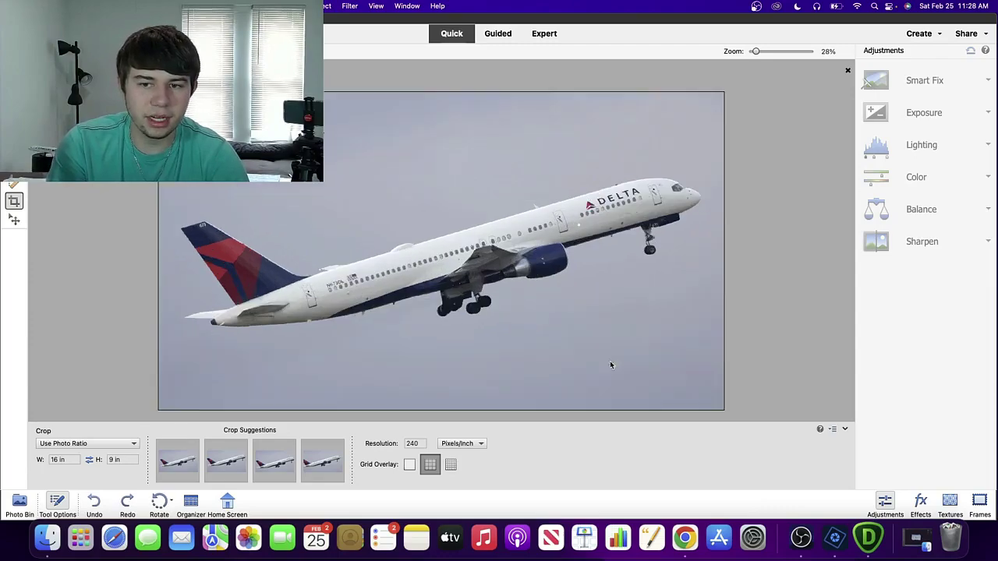
pyautogui.moveTo(755, 52); pyautogui.dragTo(753, 51)
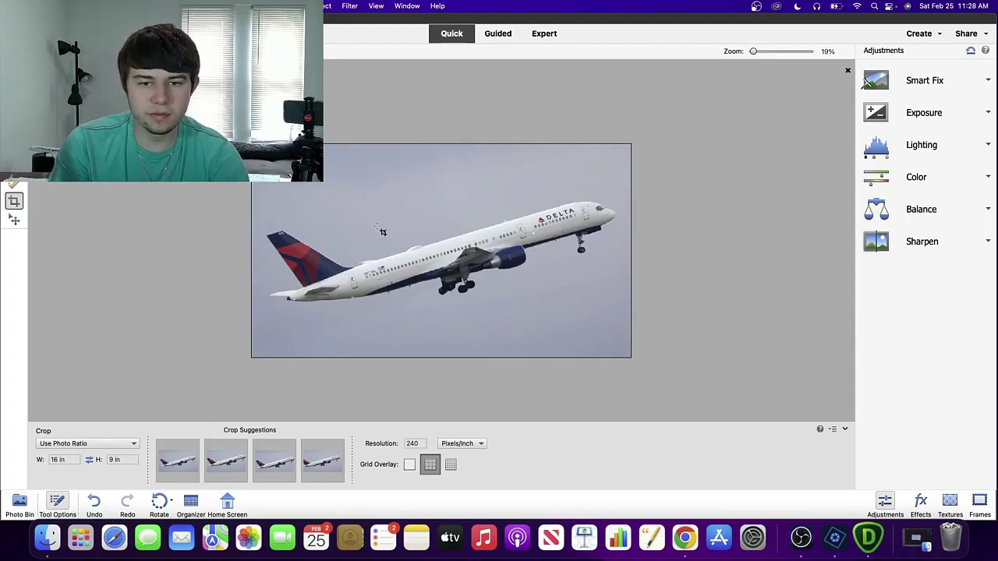
# Add a black 30 pt Myriad Pro italic watermark with the photographer's name and "Photos" in the photo's lower-left corner.
pyautogui.press('t')
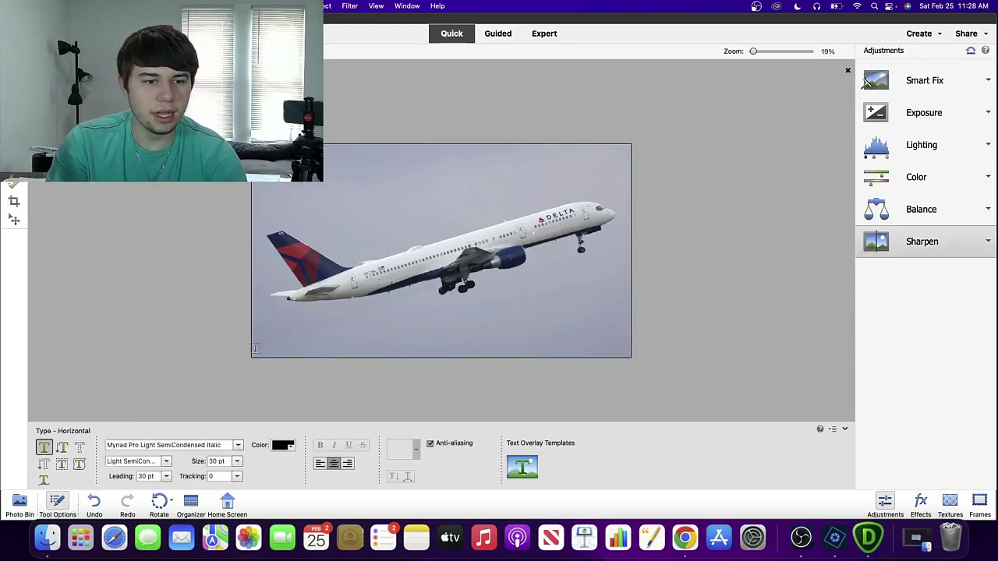
pyautogui.click(291, 351)
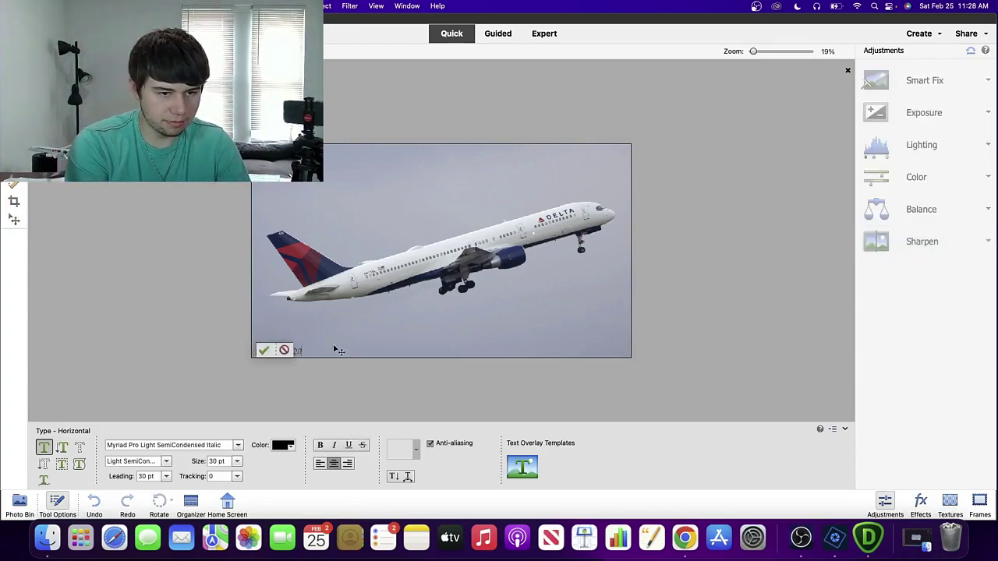
pyautogui.write('Connor McInnis Photos')
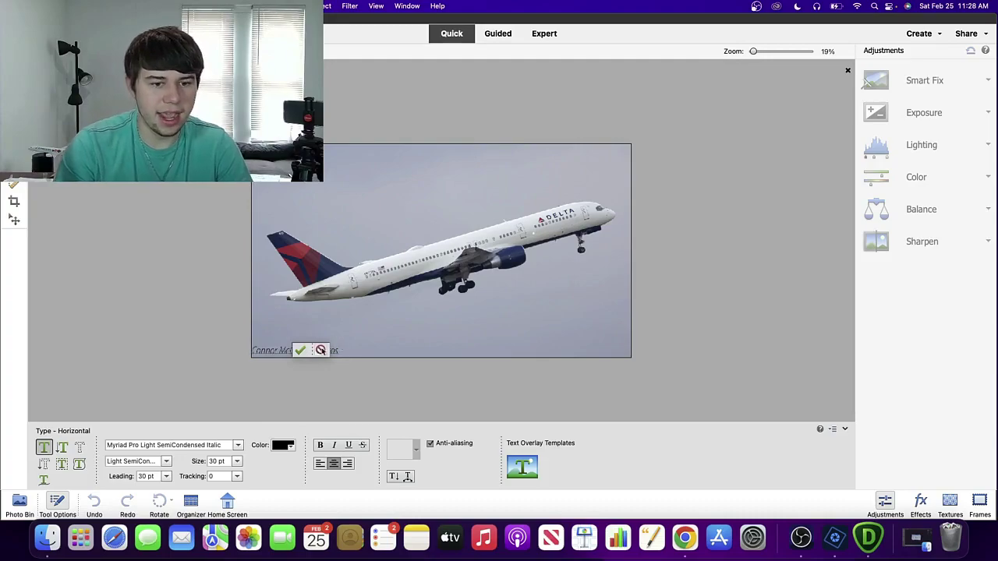
pyautogui.moveTo(320, 351); pyautogui.dragTo(321, 351)
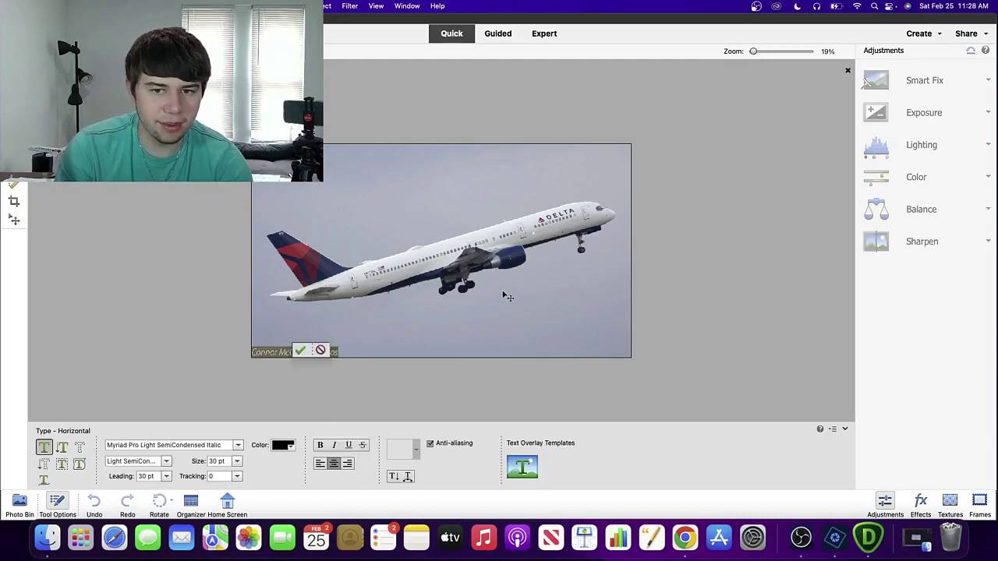
pyautogui.click(299, 350)
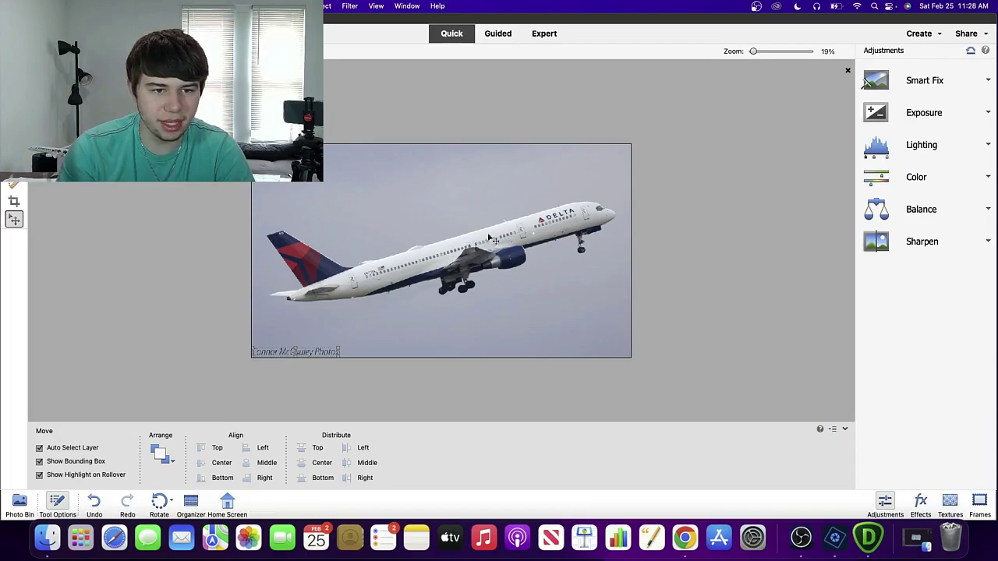
# Save the watermarked photo as the JPEG IMG_2871.jpg in the 12TB drive's Plane Spotting folder at quality 12 Maximum, Baseline ("Standard").
pyautogui.click(175, 5)
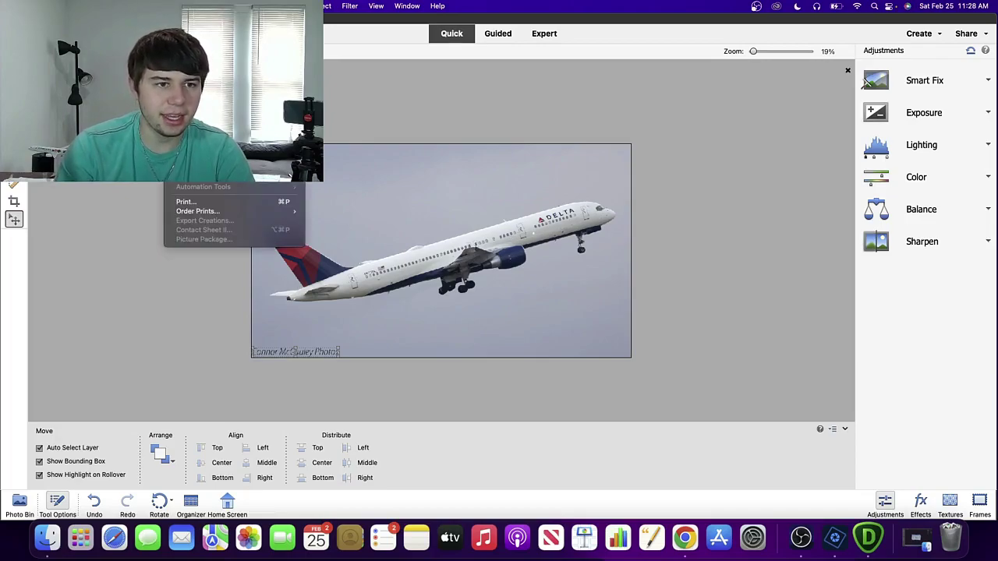
pyautogui.click(203, 102)
pyautogui.click(504, 300)
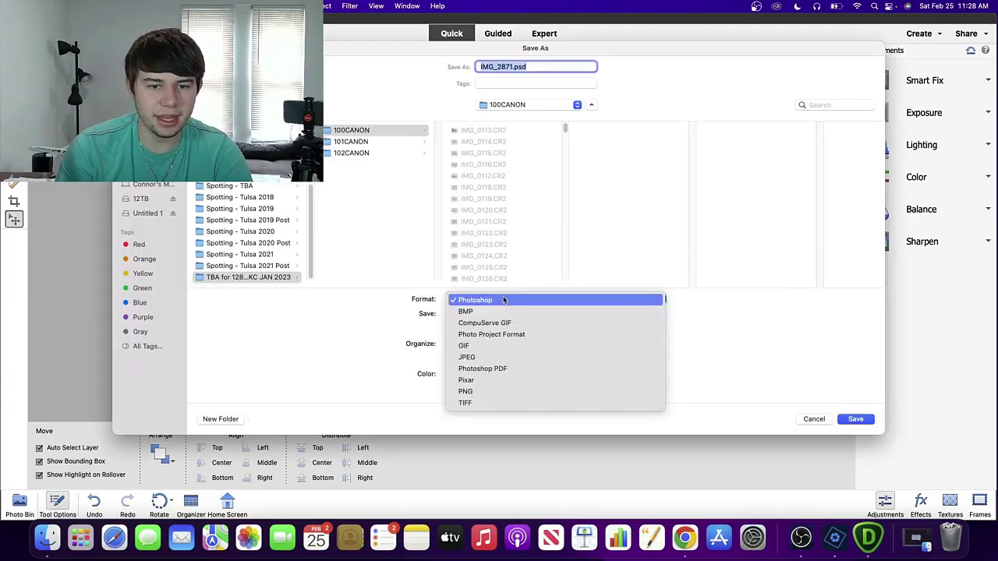
pyautogui.click(468, 357)
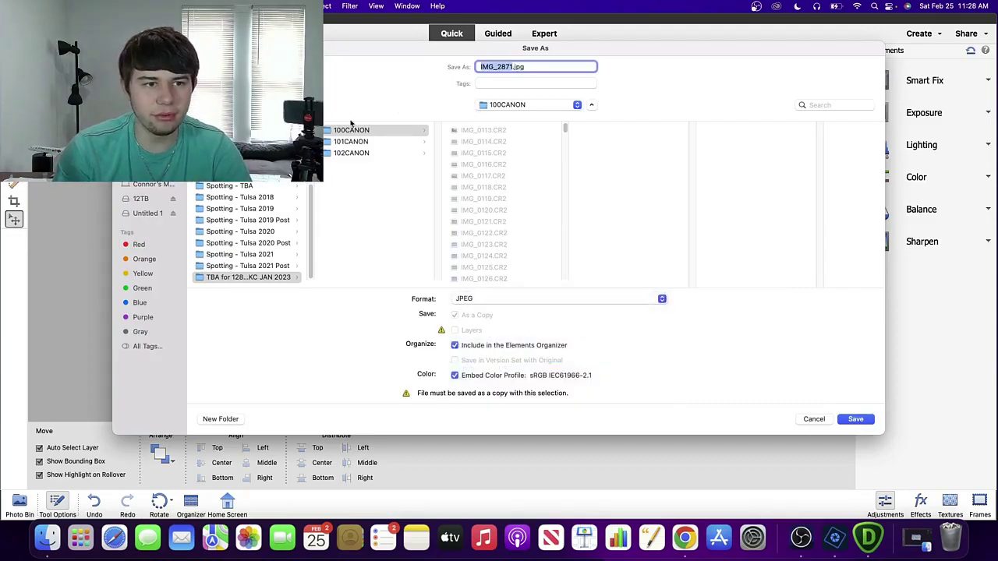
pyautogui.click(148, 200)
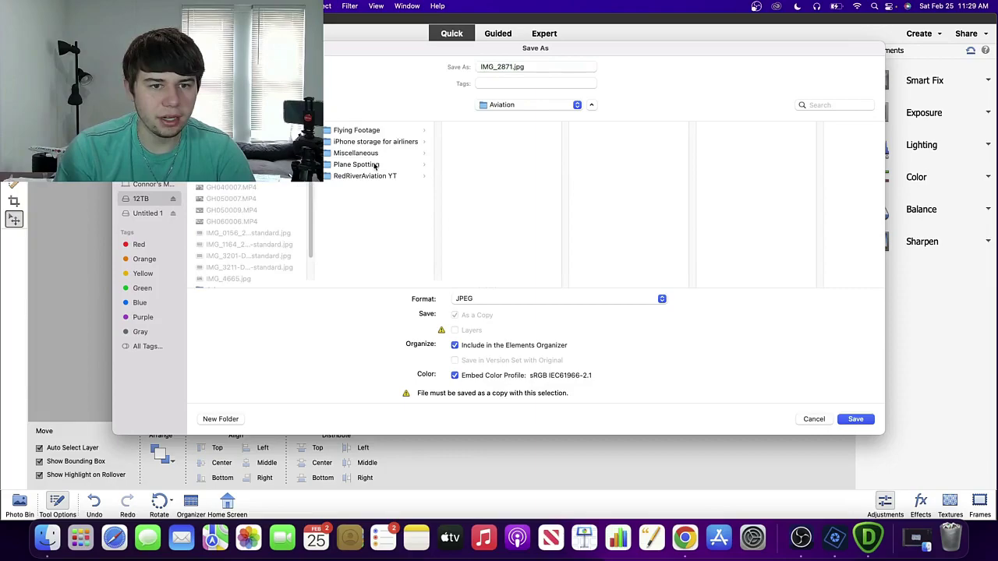
pyautogui.click(376, 165)
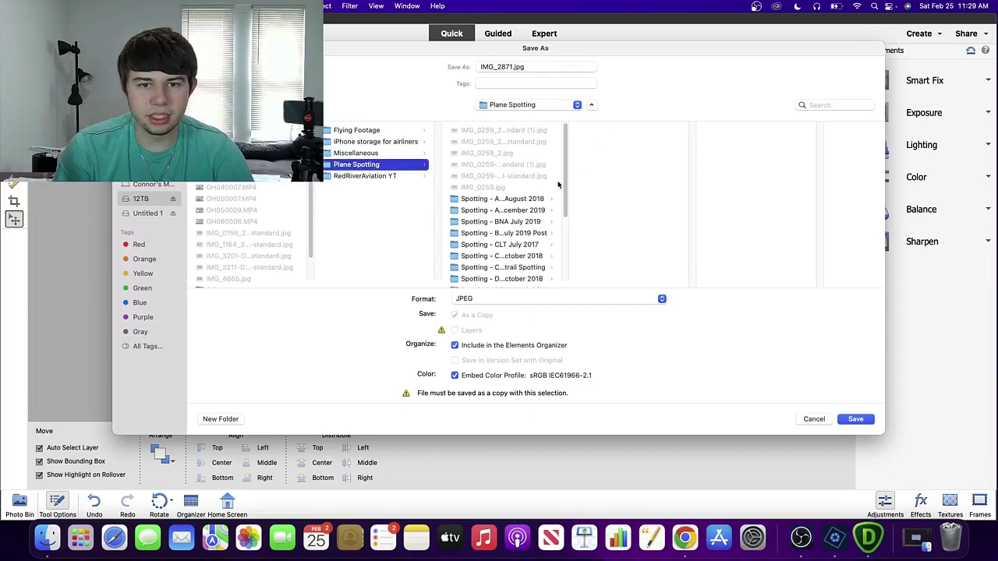
pyautogui.click(856, 420)
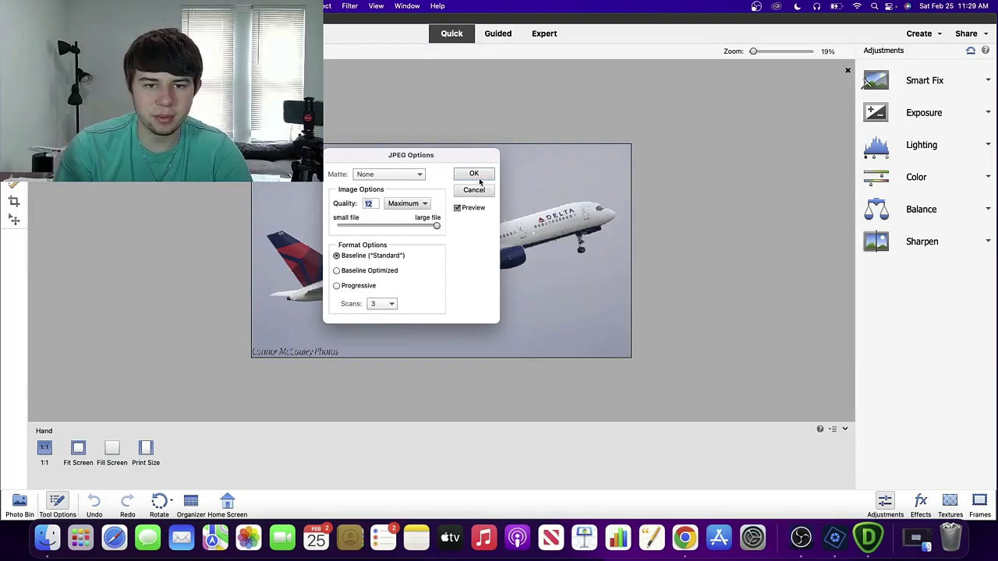
pyautogui.click(476, 175)
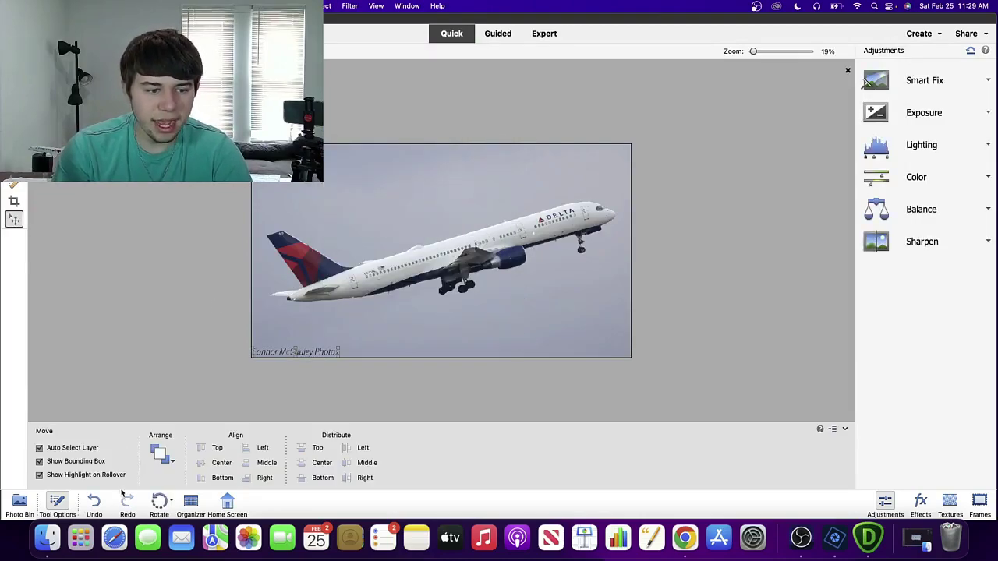
# Undo the watermark and both crops so the full uncropped photo is restored.
pyautogui.click(94, 501)
pyautogui.click(93, 502)
pyautogui.click(94, 502)
pyautogui.moveTo(752, 52); pyautogui.dragTo(753, 53)
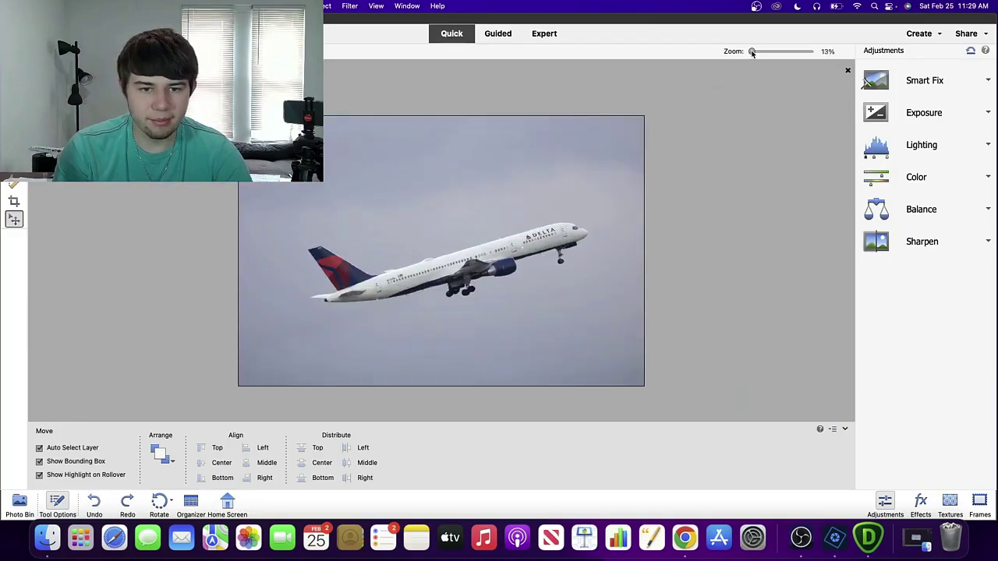
pyautogui.click(14, 202)
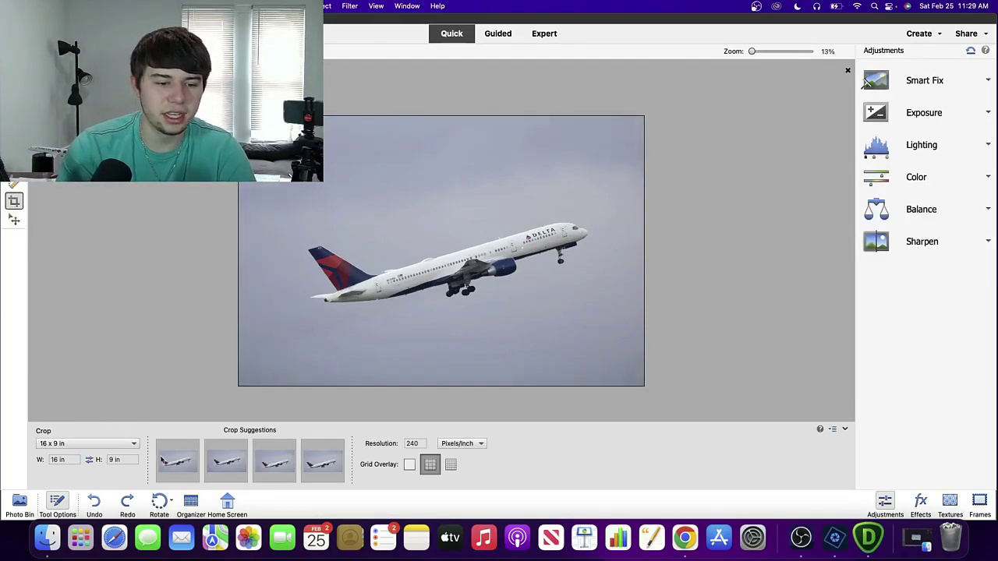
pyautogui.click(183, 465)
pyautogui.moveTo(279, 159); pyautogui.dragTo(301, 171)
pyautogui.moveTo(390, 238); pyautogui.dragTo(384, 242)
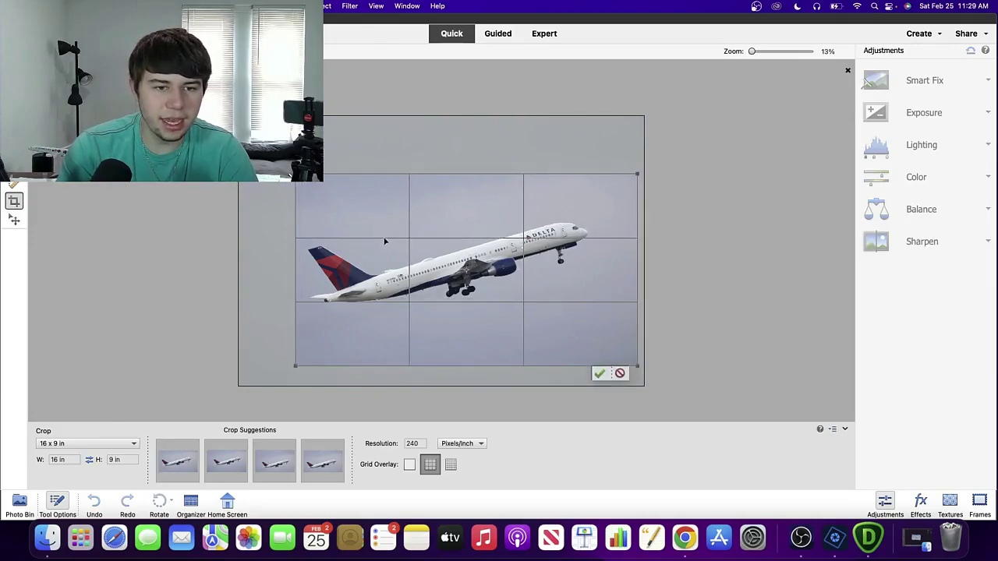
pyautogui.moveTo(638, 366); pyautogui.dragTo(594, 341)
pyautogui.moveTo(425, 323); pyautogui.dragTo(429, 322)
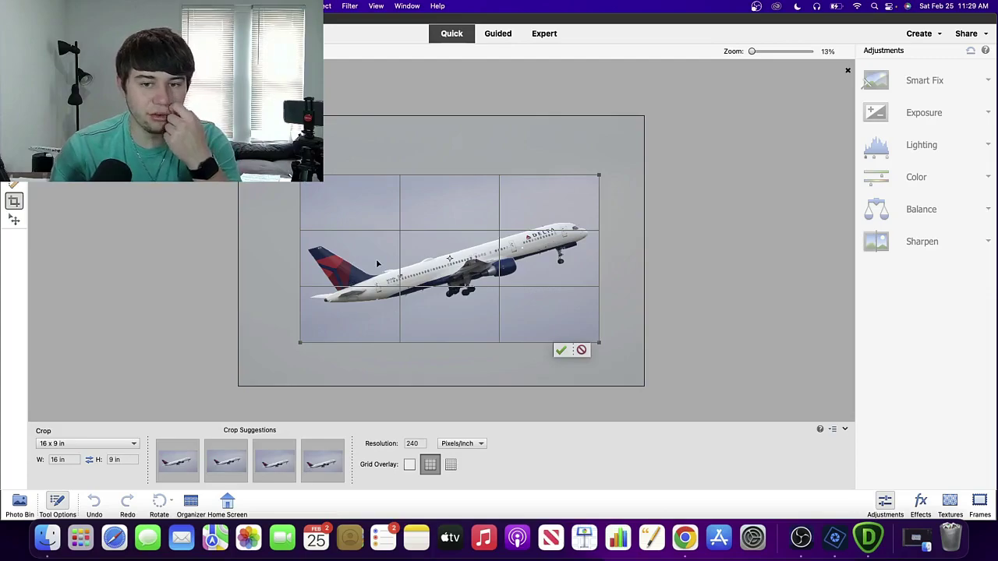
pyautogui.click(582, 350)
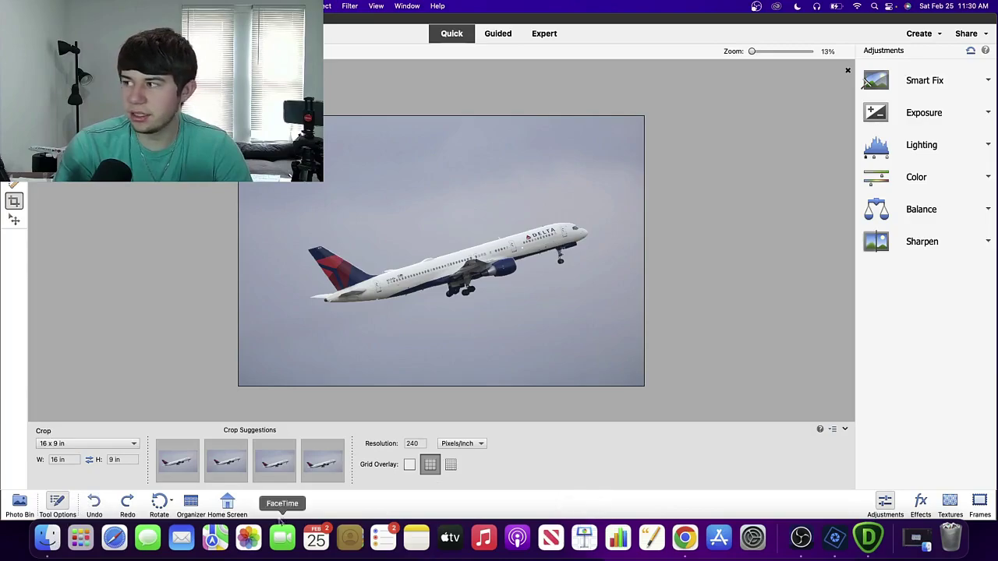
# Switch to the Plane Spotting folder in Finder and examine the engine, nose and wing in IMG_2871.jpg up close.
pyautogui.rightClick(47, 538)
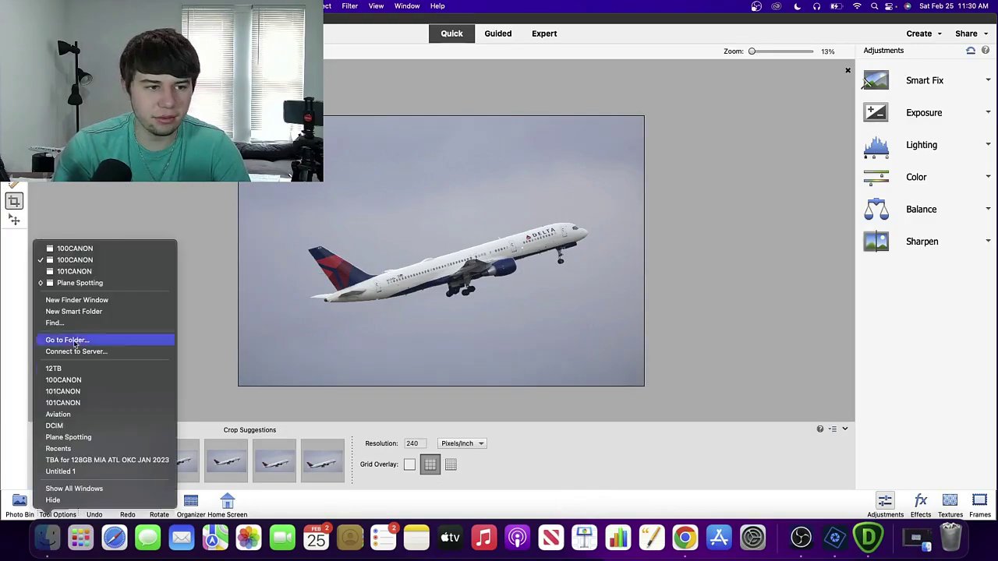
pyautogui.click(287, 401)
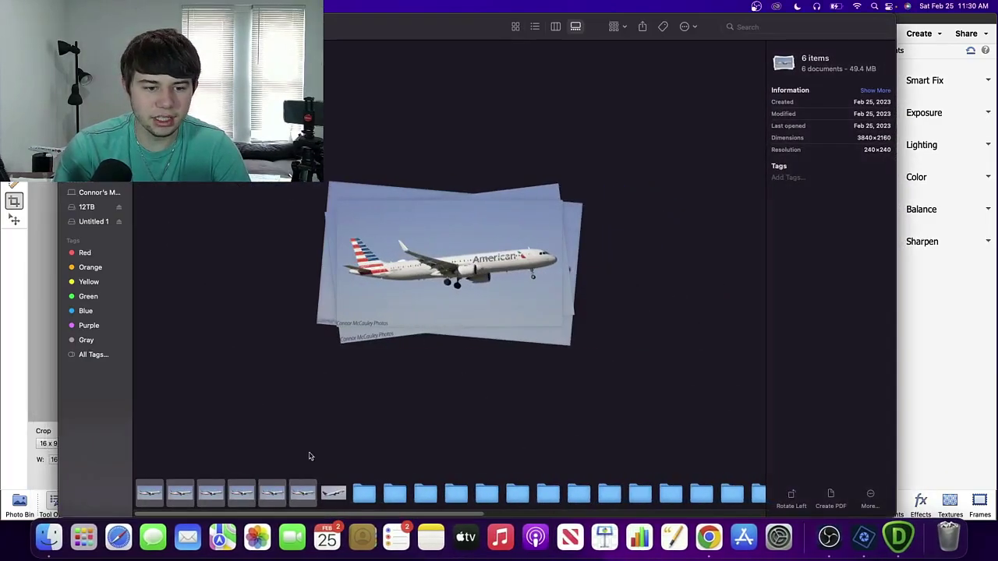
pyautogui.click(333, 491)
pyautogui.rightClick(333, 491)
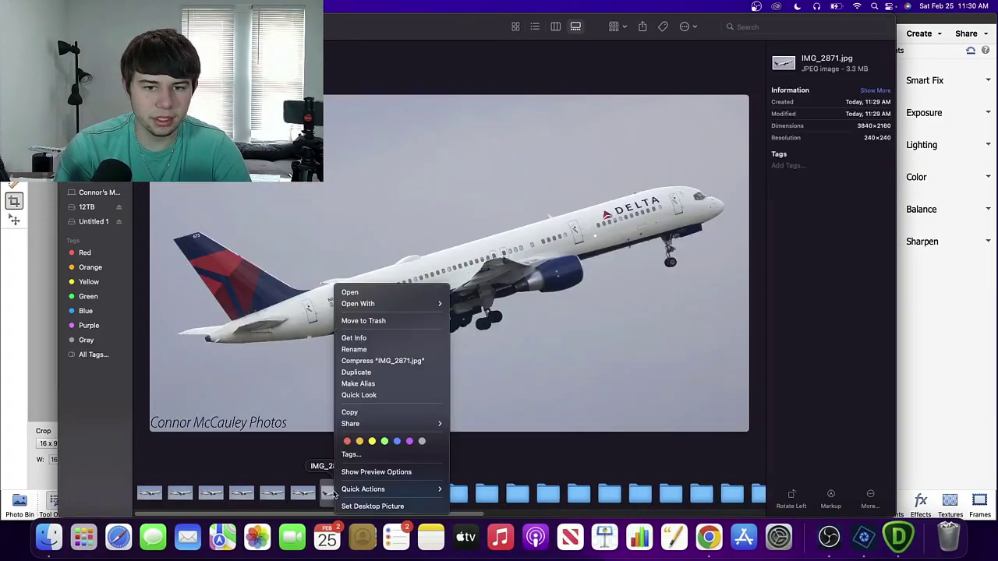
pyautogui.click(265, 455)
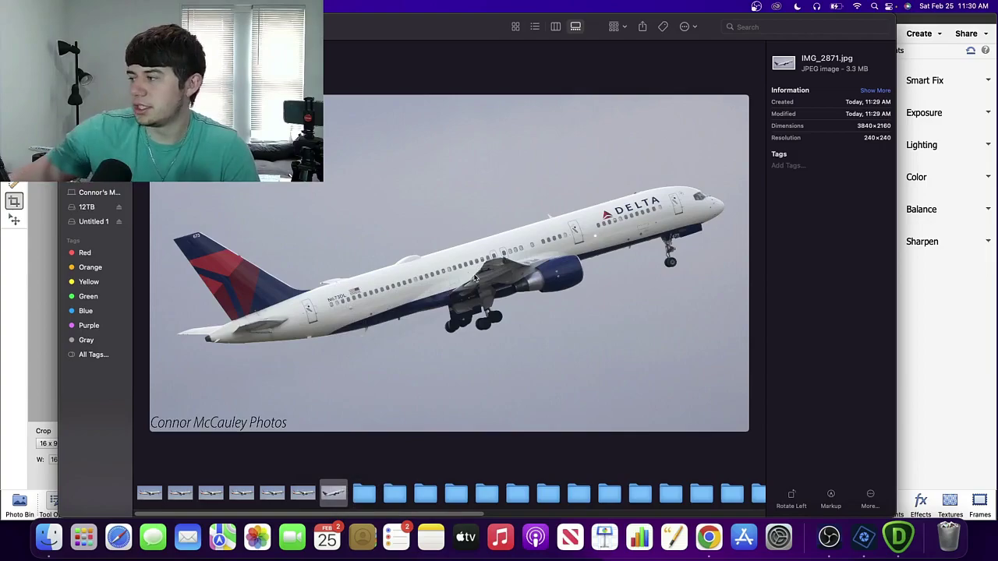
pyautogui.scroll(5, 476, 279)
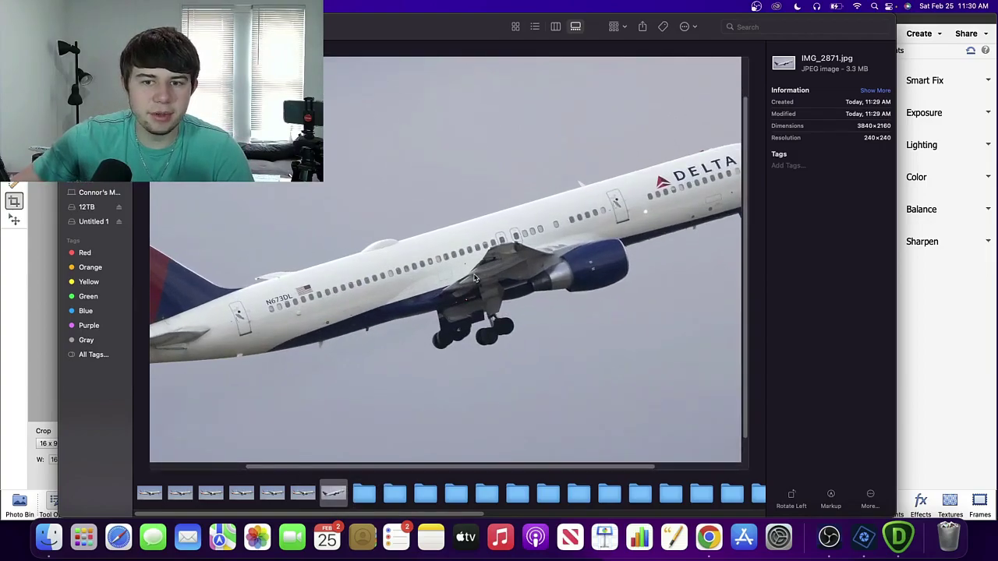
pyautogui.scroll(5, 474, 279)
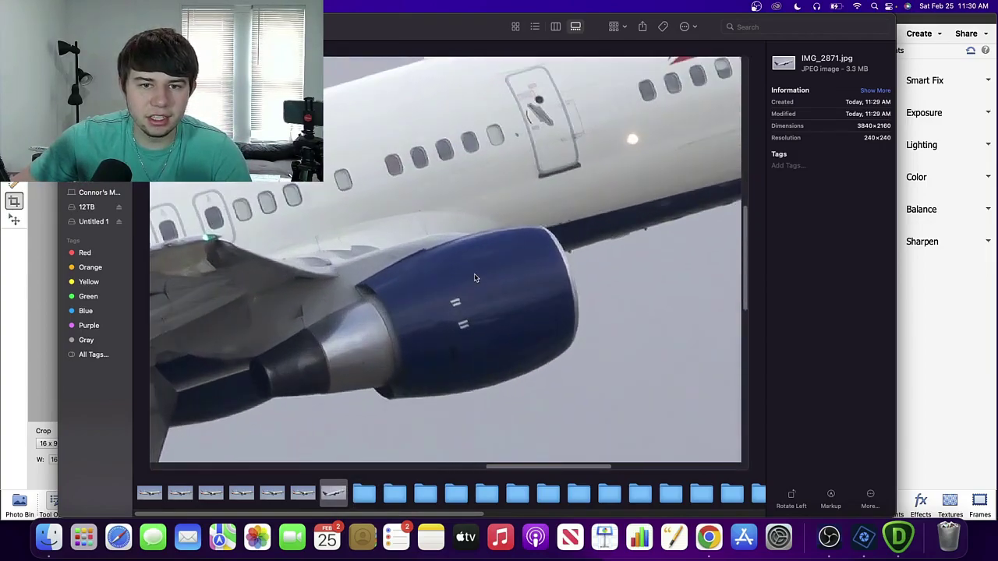
pyautogui.scroll(-5, 474, 277)
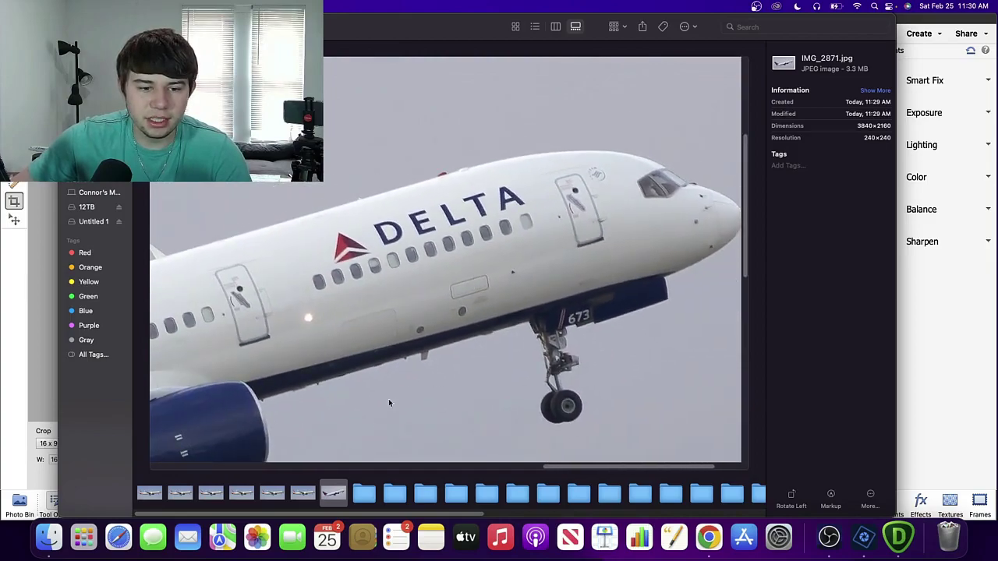
pyautogui.scroll(4, 458, 338)
pyautogui.hscroll(-10, 457, 338)
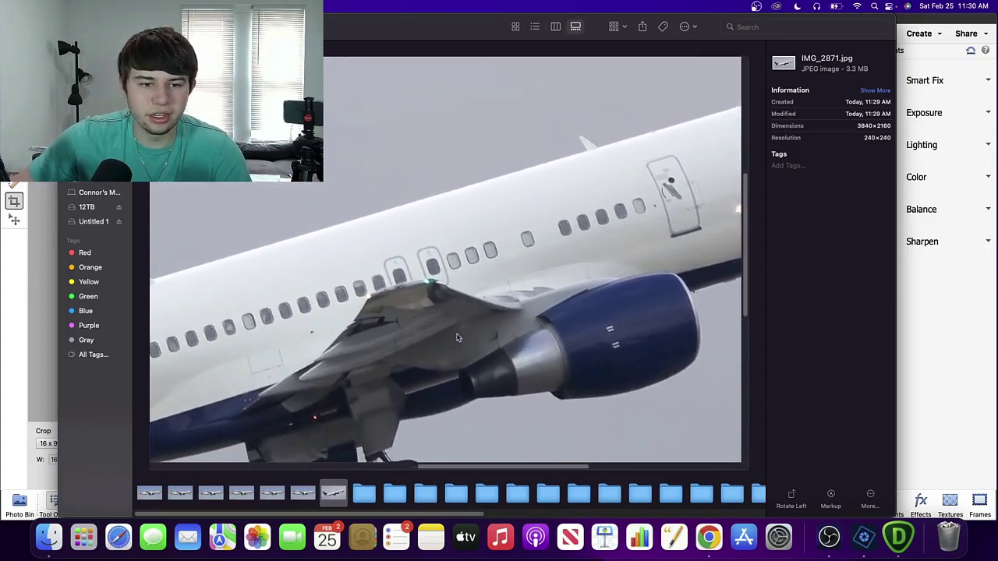
pyautogui.scroll(-5, 458, 338)
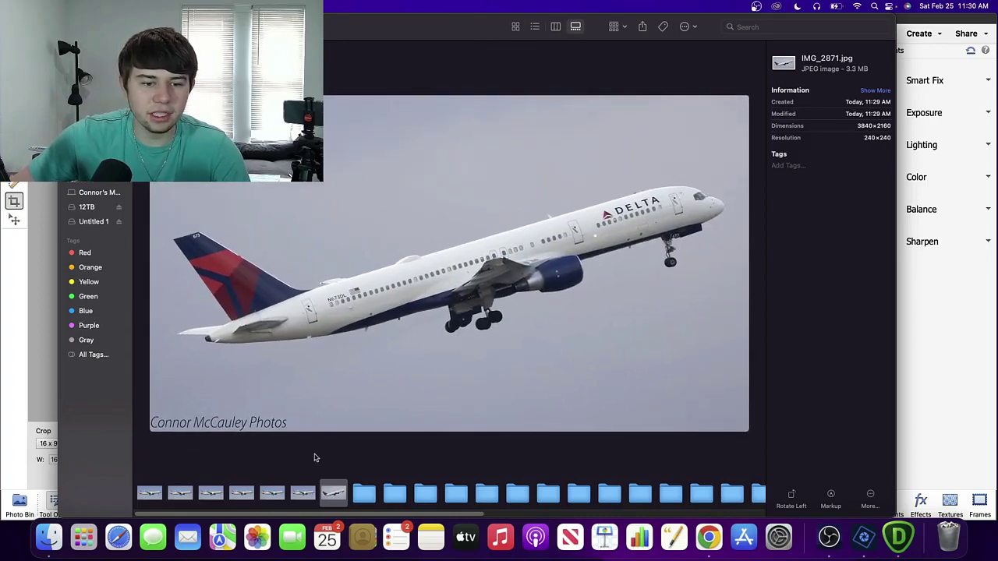
# Compare IMG_2871.jpg with the American photo IMG_0259-DeNoiseAI-standard.jpg, and examine the Delta aircraft's tail and fuselage up close.
pyautogui.click(272, 492)
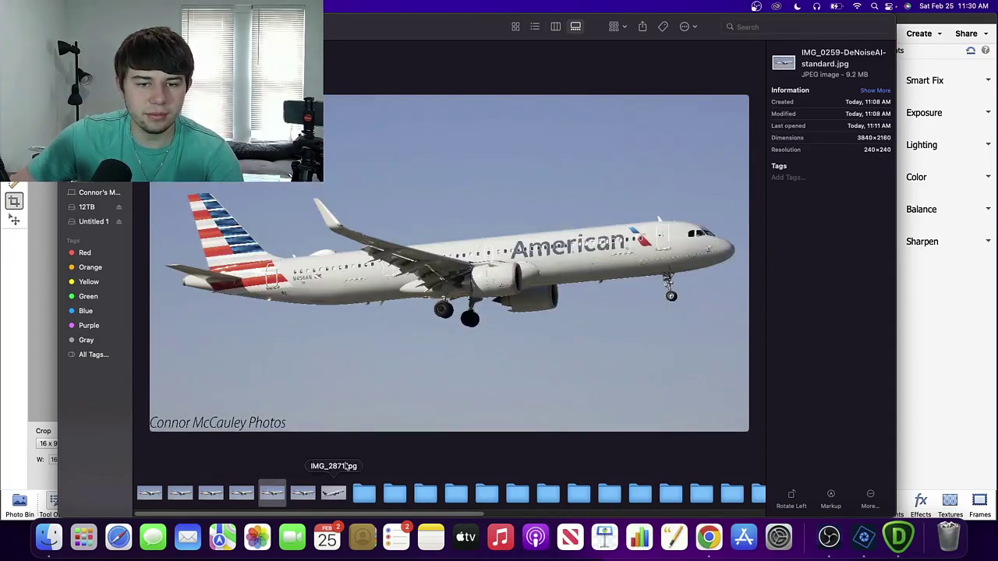
pyautogui.scroll(3, 406, 408)
pyautogui.click(333, 493)
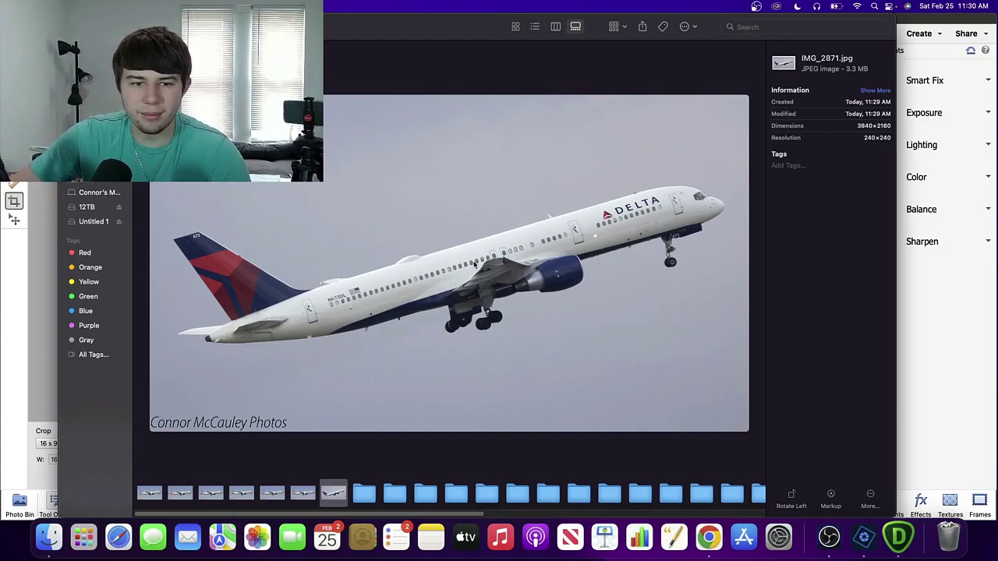
pyautogui.scroll(5, 474, 265)
pyautogui.scroll(-5, 474, 266)
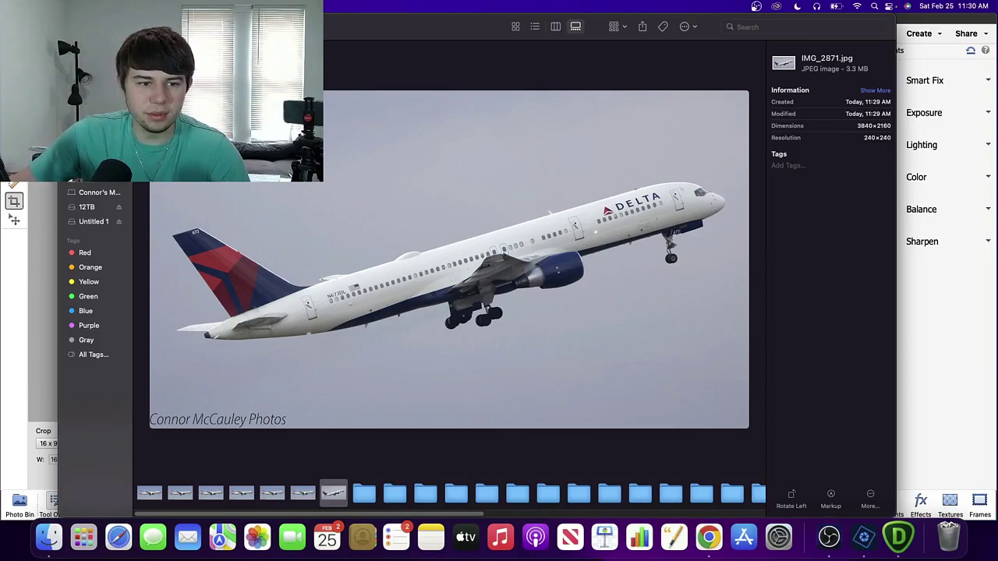
pyautogui.scroll(5, 213, 248)
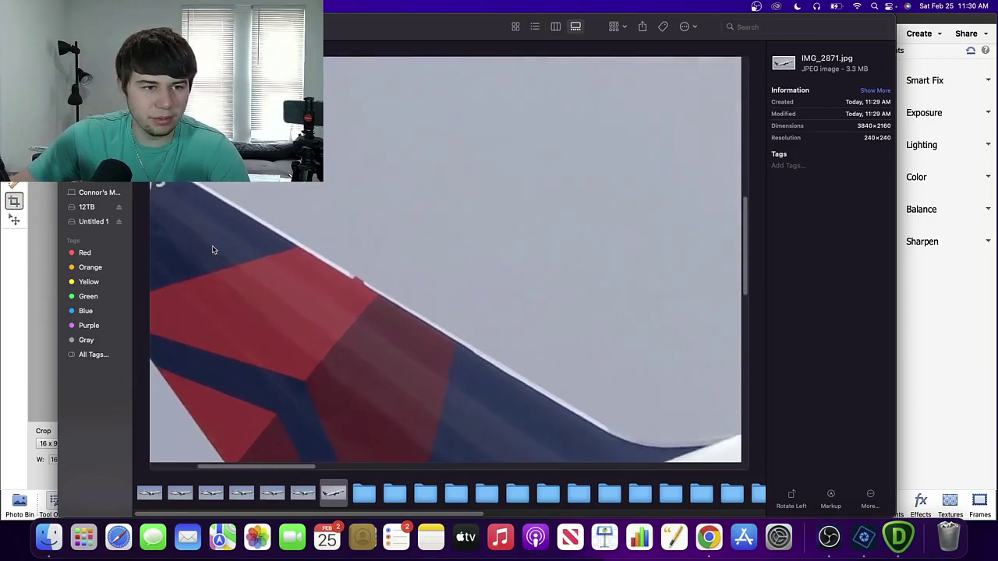
pyautogui.scroll(-5, 212, 206)
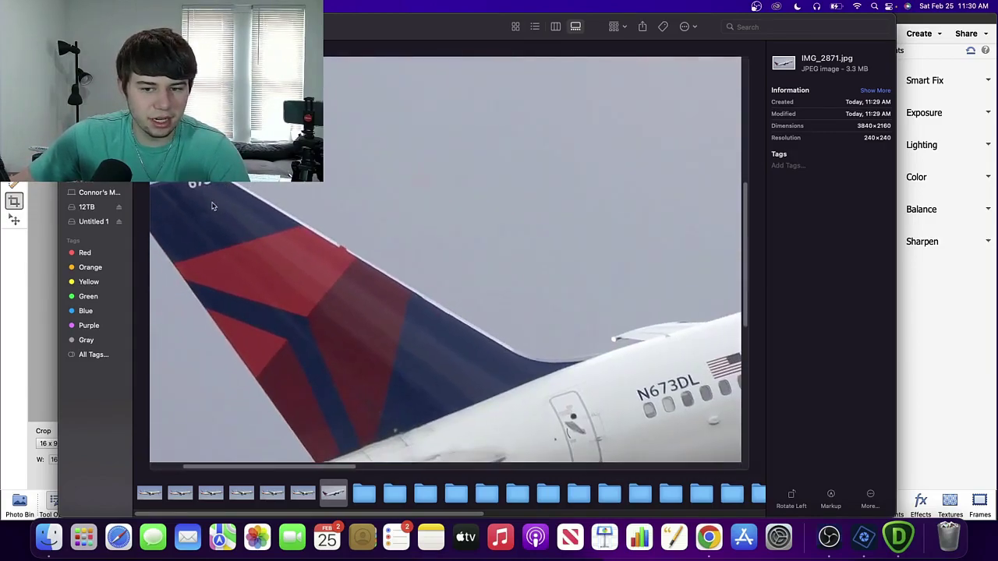
pyautogui.scroll(-5, 212, 206)
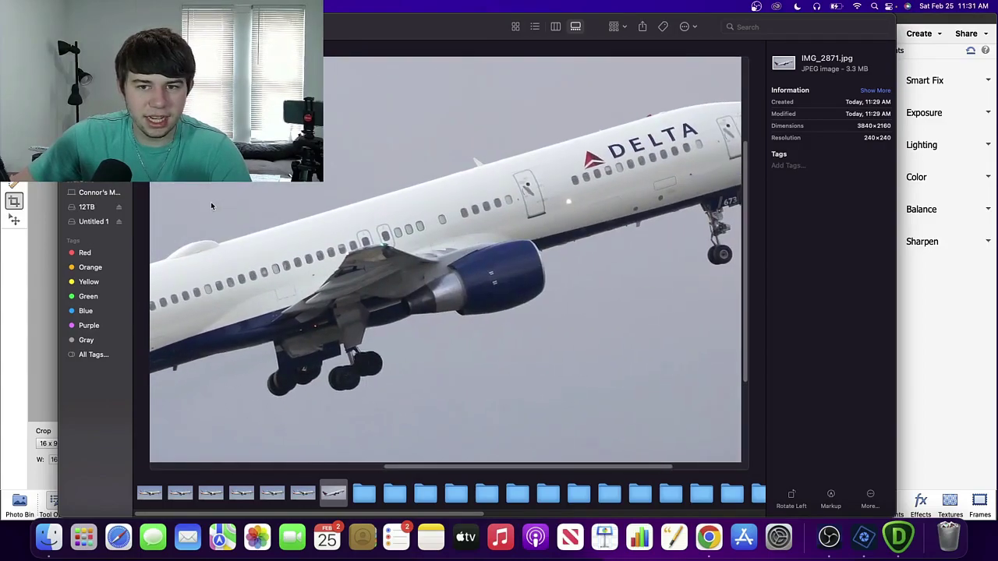
pyautogui.scroll(-2, 210, 205)
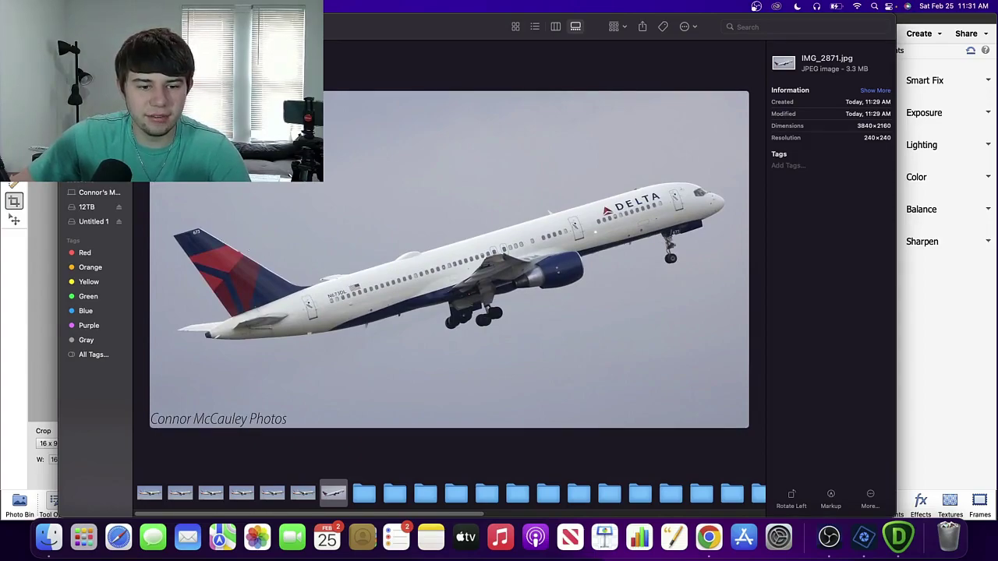
pyautogui.click(915, 334)
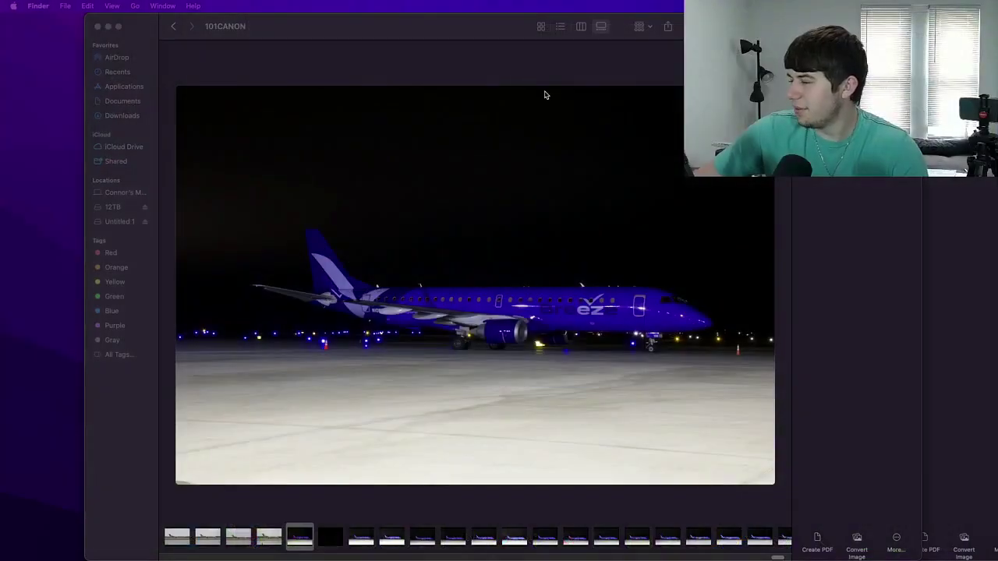
# Review the Breeze night shots in the 101CANON folder one by one, starting from IMG_0890.CR2, and examine their exposure and lighting.
pyautogui.moveTo(423, 29); pyautogui.dragTo(341, 27)
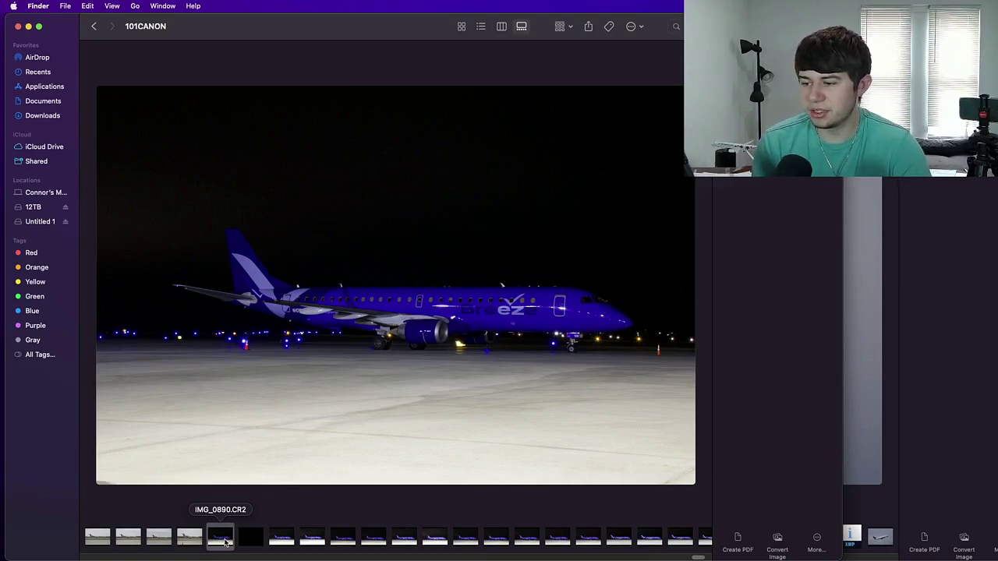
pyautogui.press('Right')
pyautogui.press('Right')
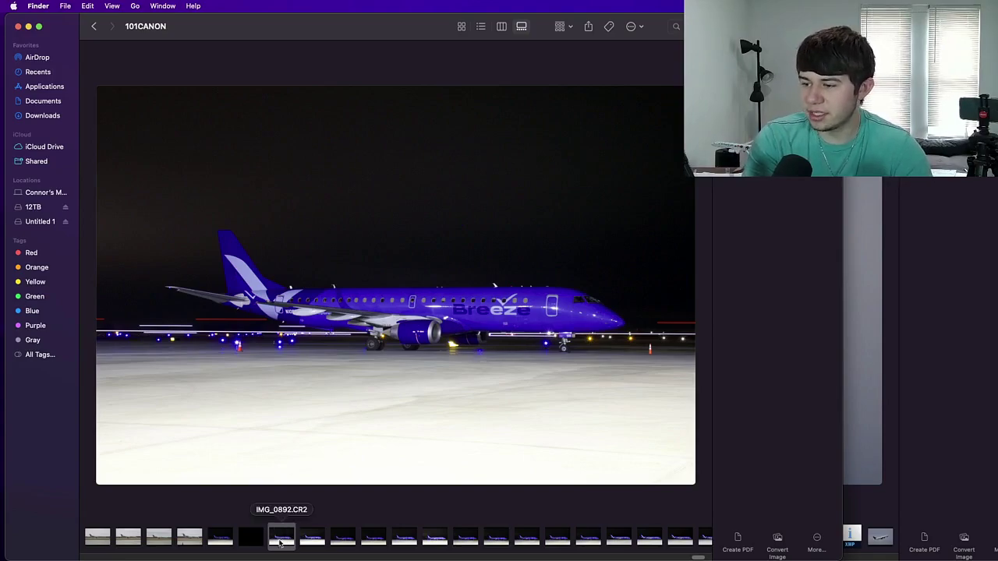
pyautogui.press('Right')
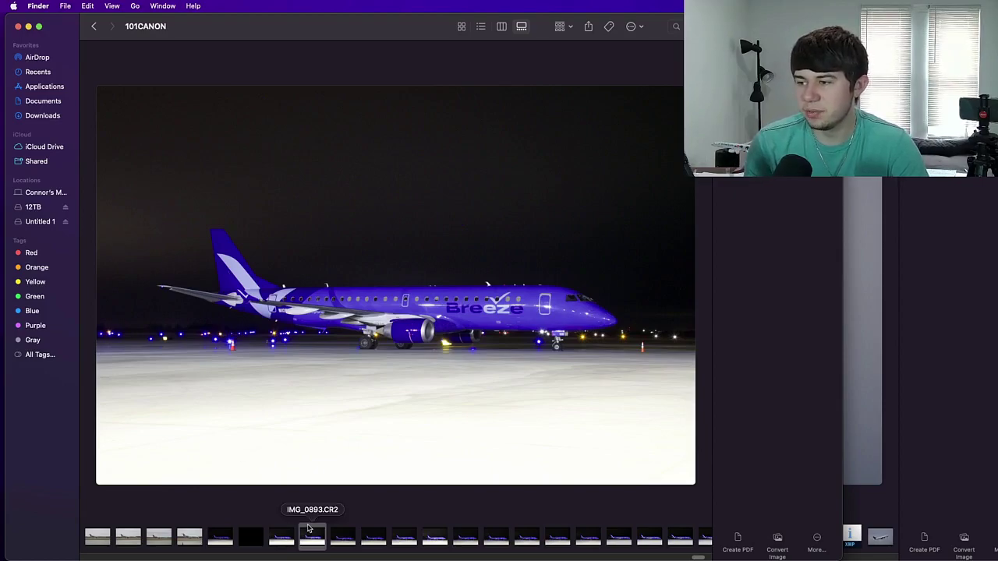
pyautogui.press('Right')
pyautogui.press('Right')
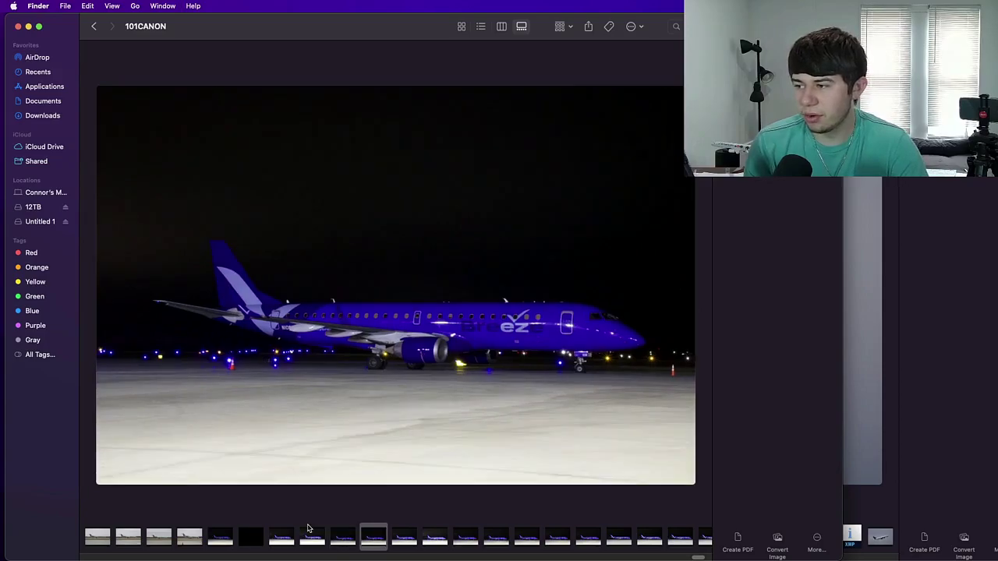
pyautogui.press('Right')
pyautogui.press('Right')
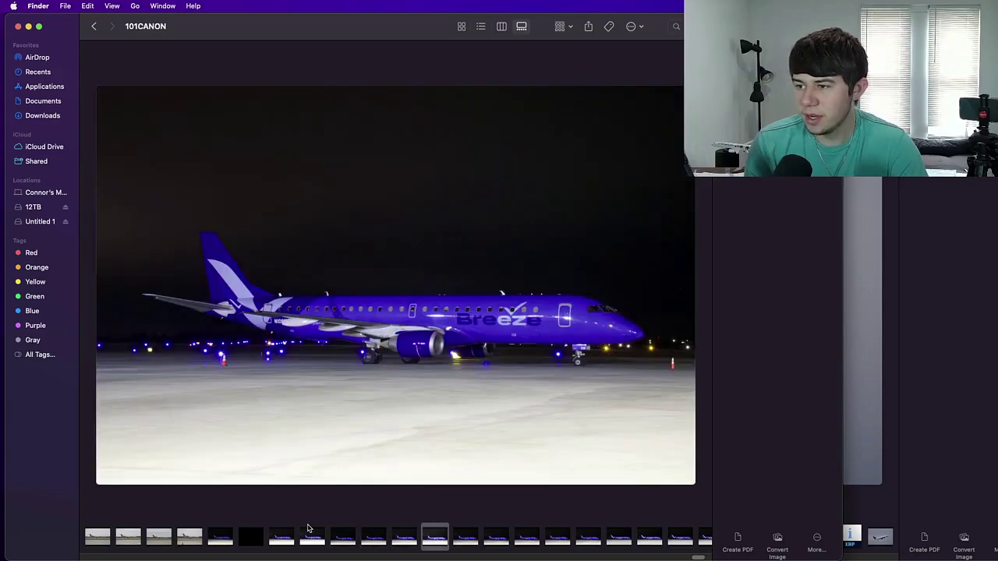
pyautogui.press('Right')
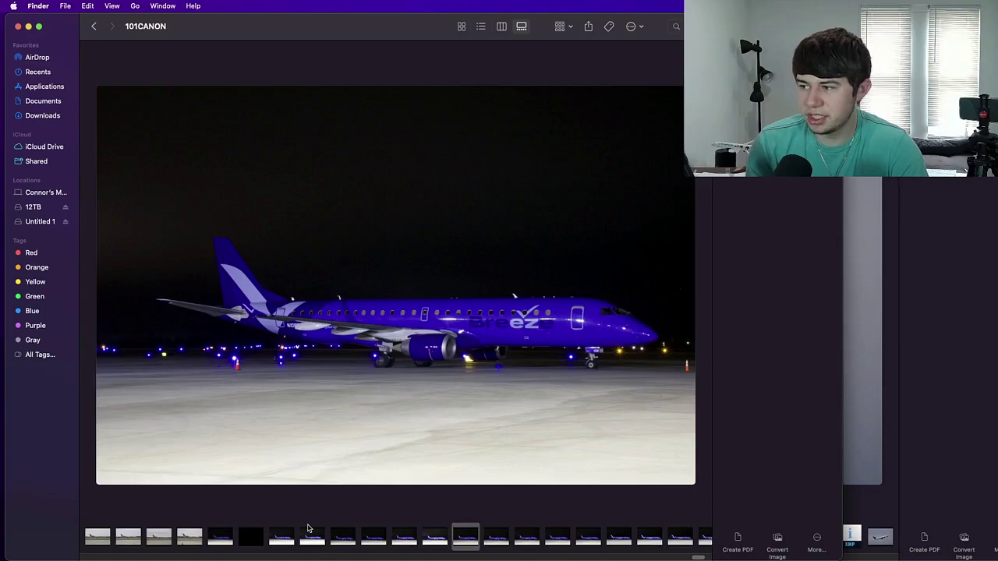
pyautogui.press('Right')
pyautogui.press('Right')
pyautogui.press('Right')
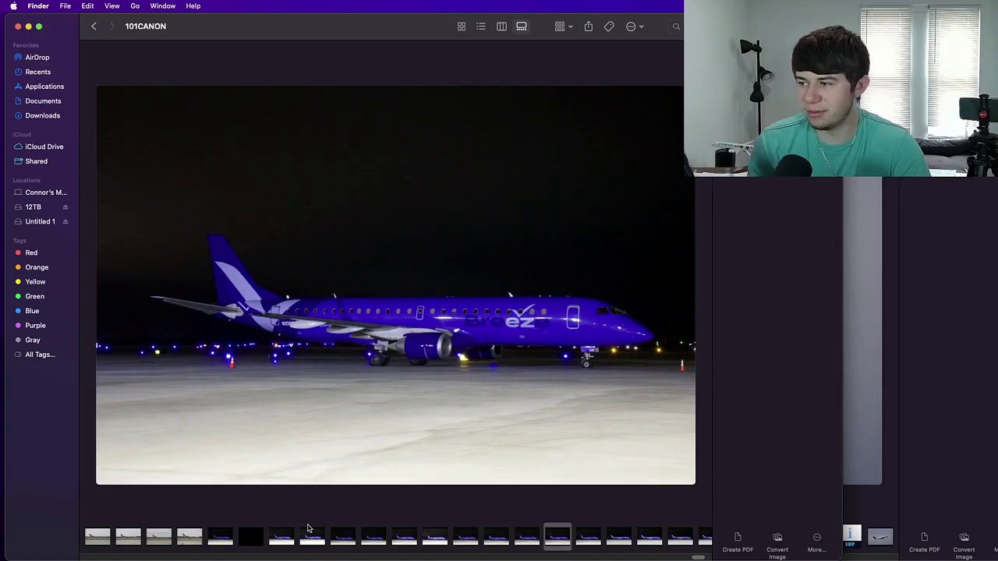
pyautogui.press('Right')
pyautogui.press('Right')
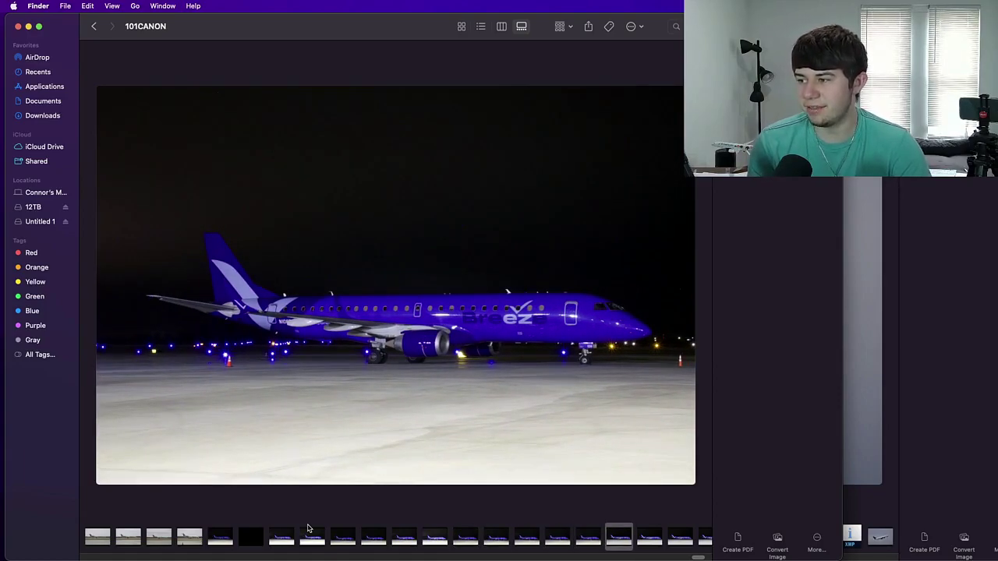
pyautogui.press('Right')
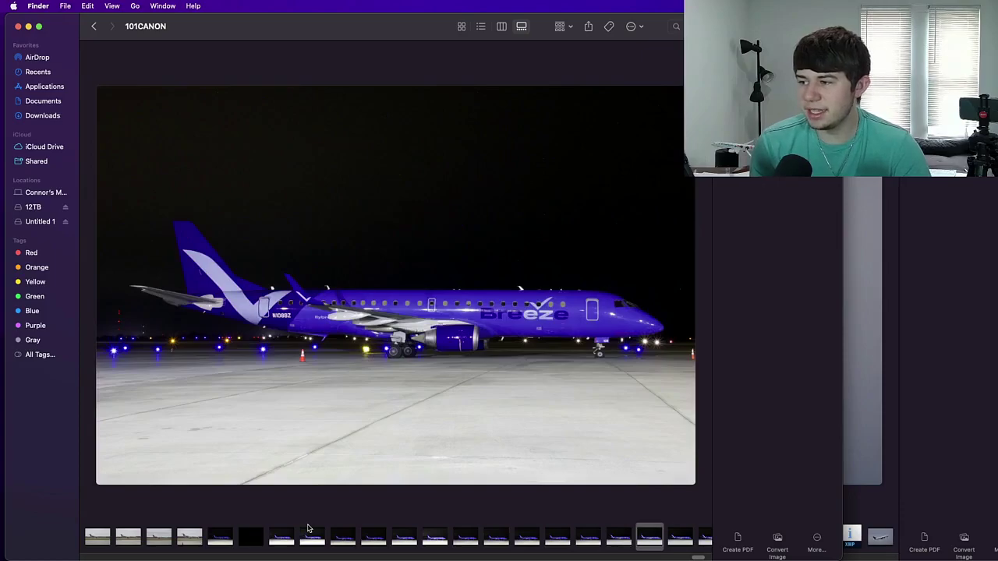
# Compare the side-on Breeze shots with the tail registration in view to pick a frame for editing.
pyautogui.press('Left')
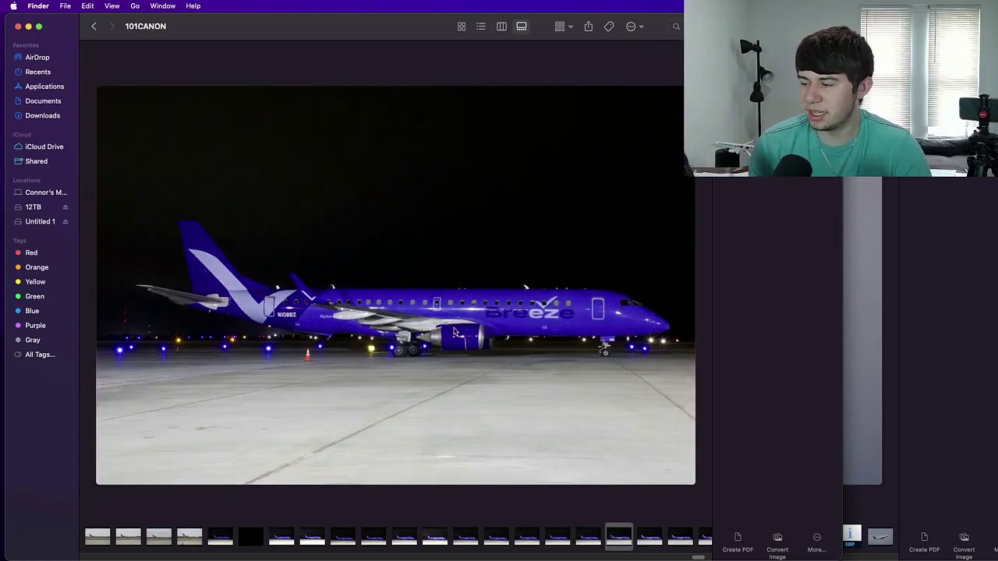
pyautogui.press('Right')
pyautogui.press('Right')
pyautogui.press('Right')
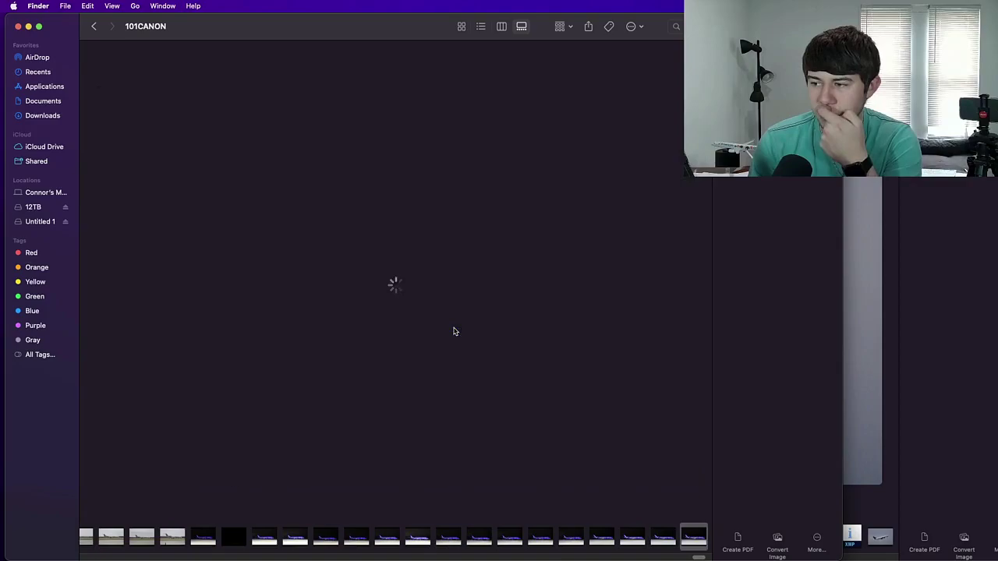
pyautogui.press('Right')
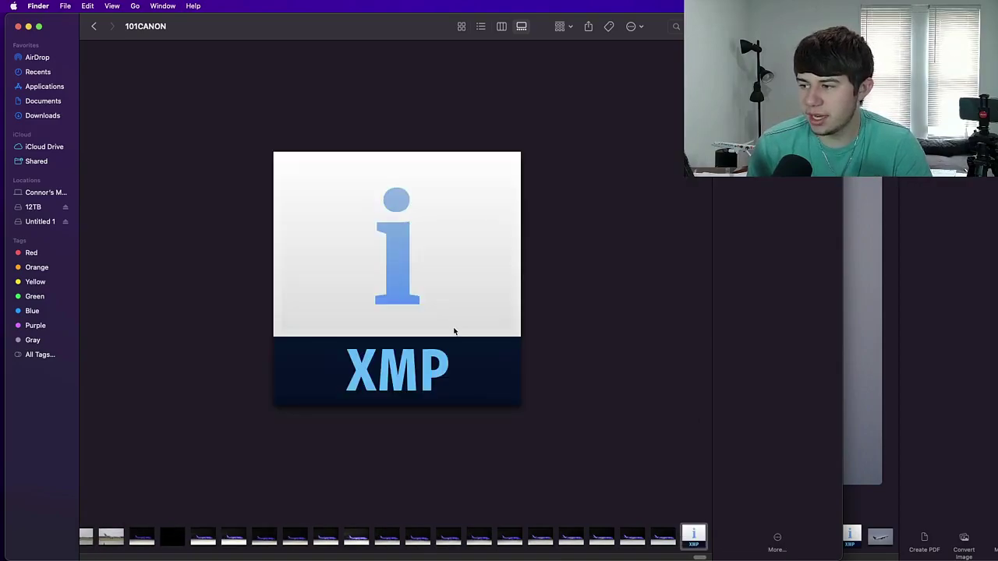
pyautogui.press('Left')
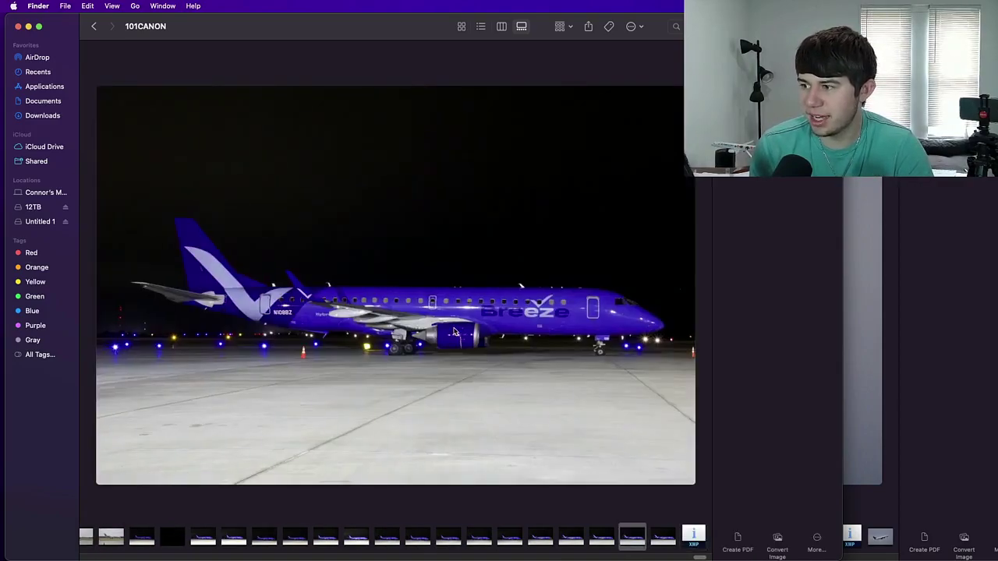
pyautogui.press('Right')
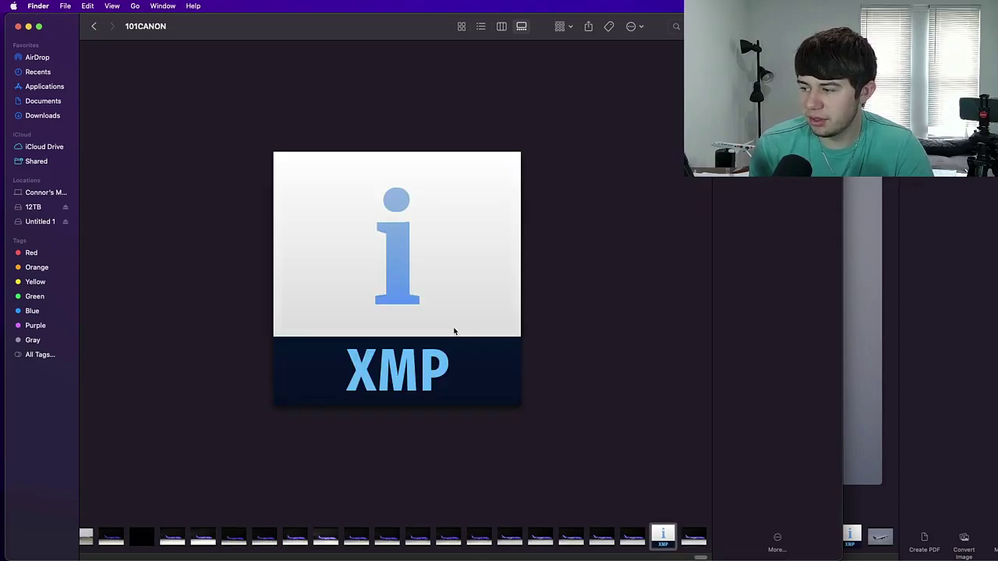
pyautogui.press('Left')
pyautogui.press('Left')
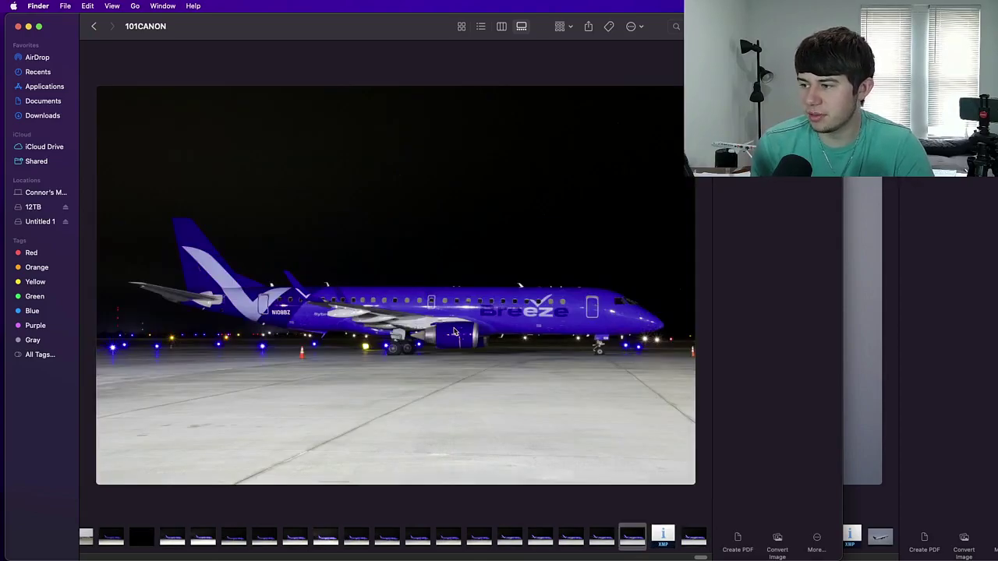
pyautogui.press('Right')
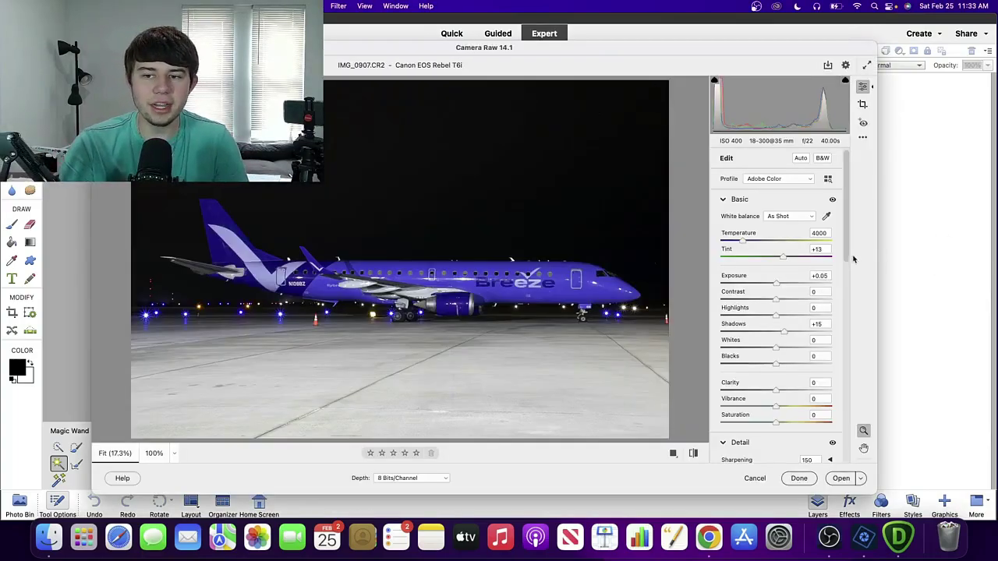
# Set the exposure of IMG_0907.CR2 to +0.25 and its shadows to +25 in Camera Raw.
pyautogui.scroll(-2, 834, 312)
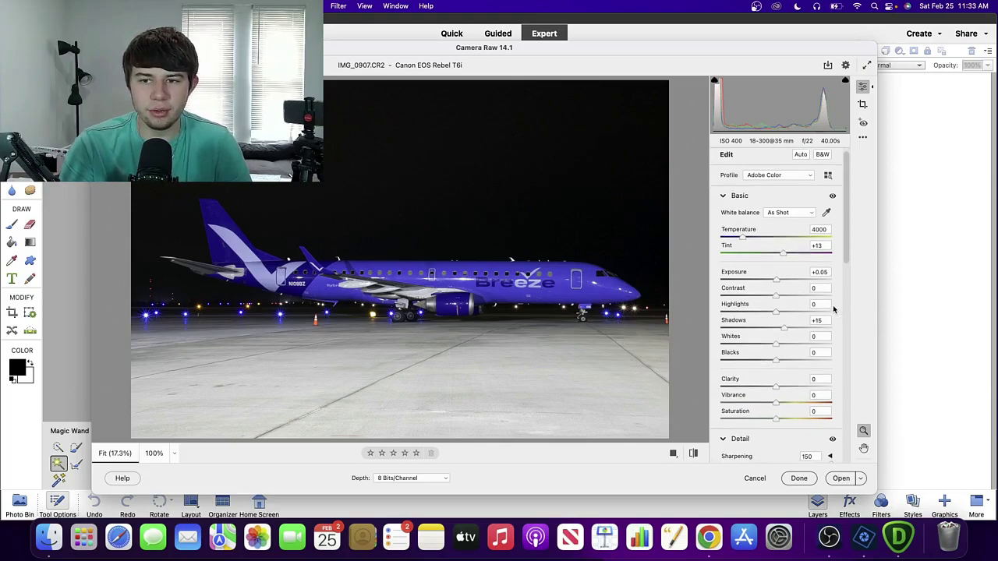
pyautogui.scroll(2, 830, 304)
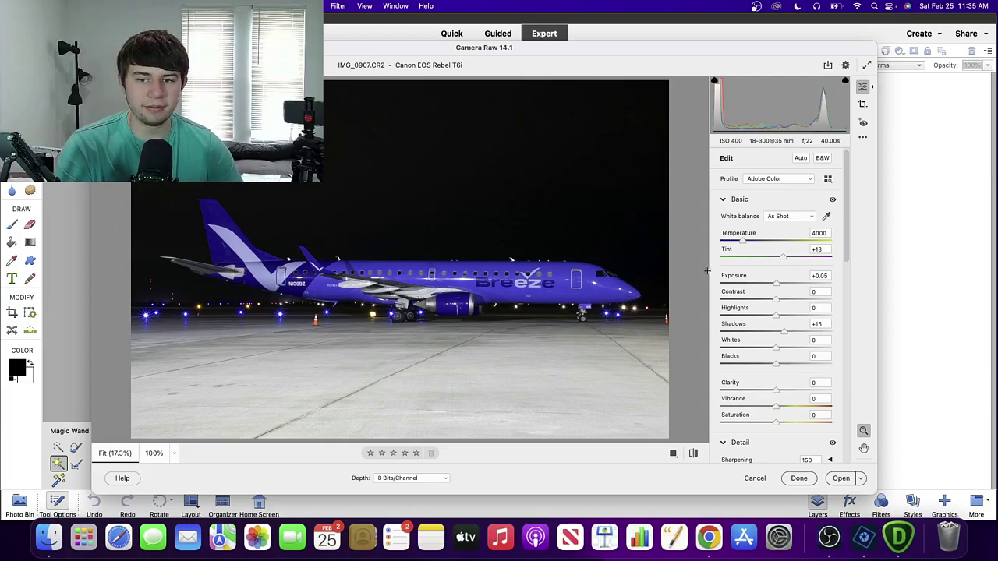
pyautogui.scroll(-1, 840, 281)
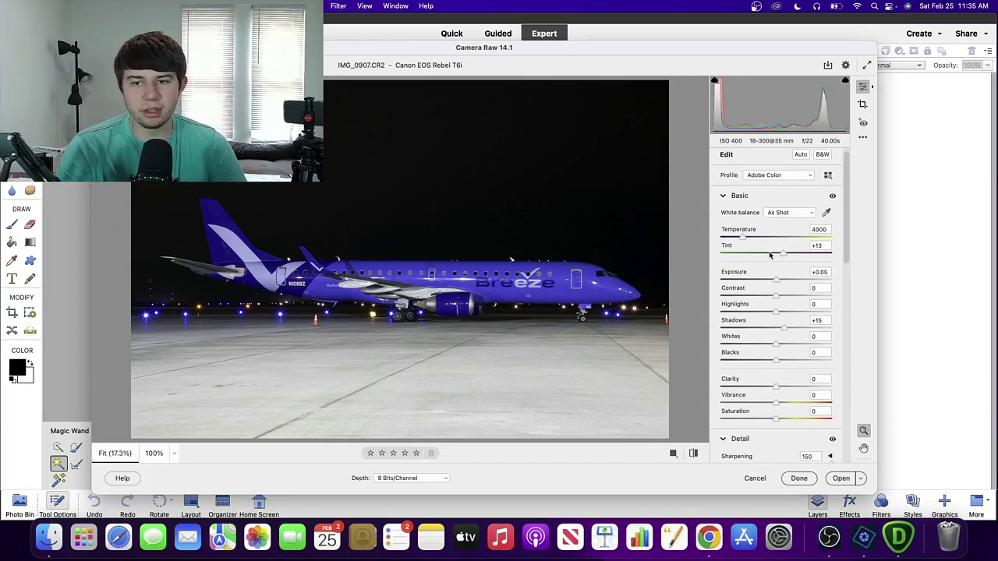
pyautogui.scroll(-1, 770, 255)
pyautogui.scroll(-1, 775, 258)
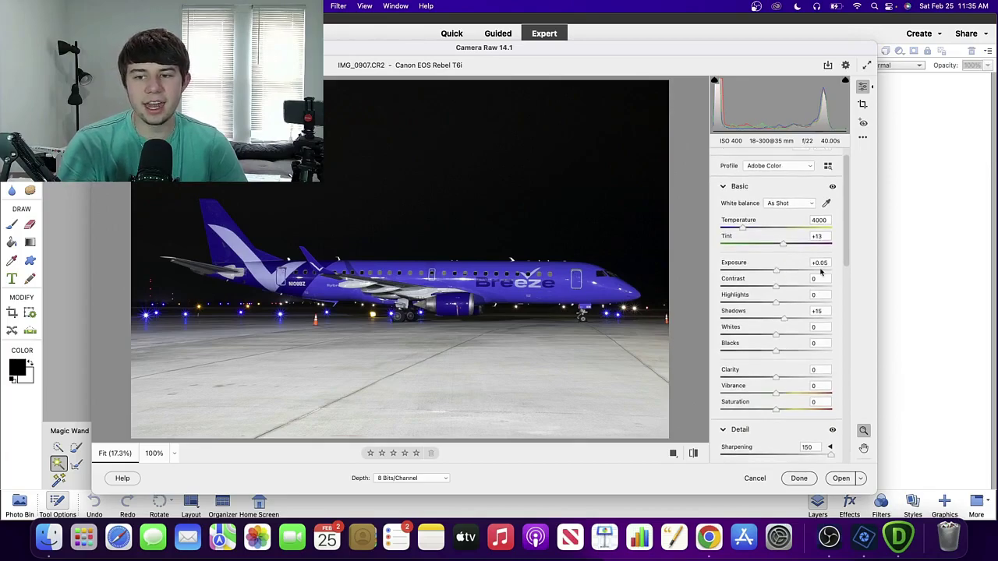
pyautogui.moveTo(777, 273); pyautogui.dragTo(777, 271)
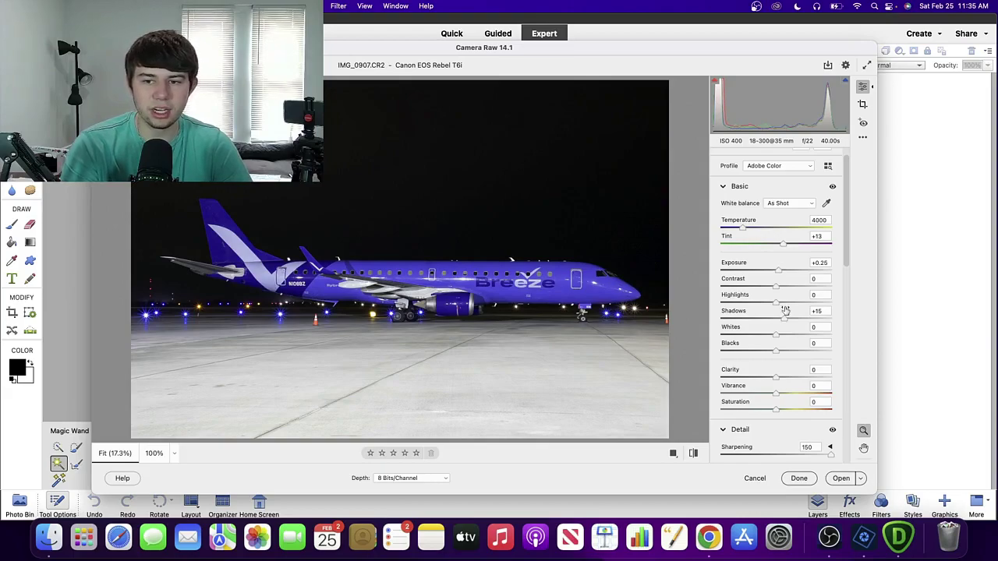
pyautogui.scroll(-1, 786, 310)
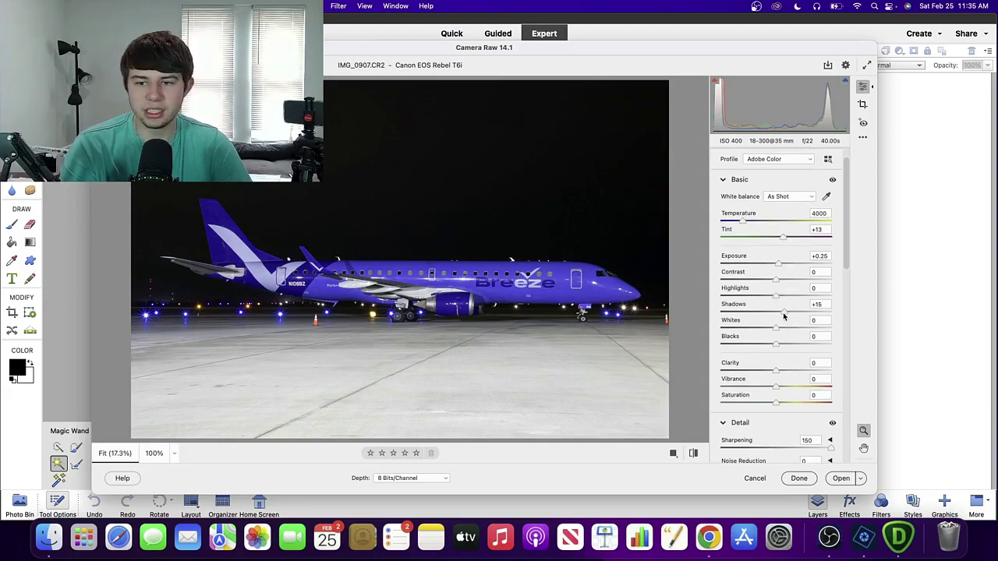
pyautogui.moveTo(787, 315)
pyautogui.mouseDown()
pyautogui.moveTo(870, 309)
pyautogui.moveTo(740, 312)
pyautogui.moveTo(791, 312)
pyautogui.mouseUp()
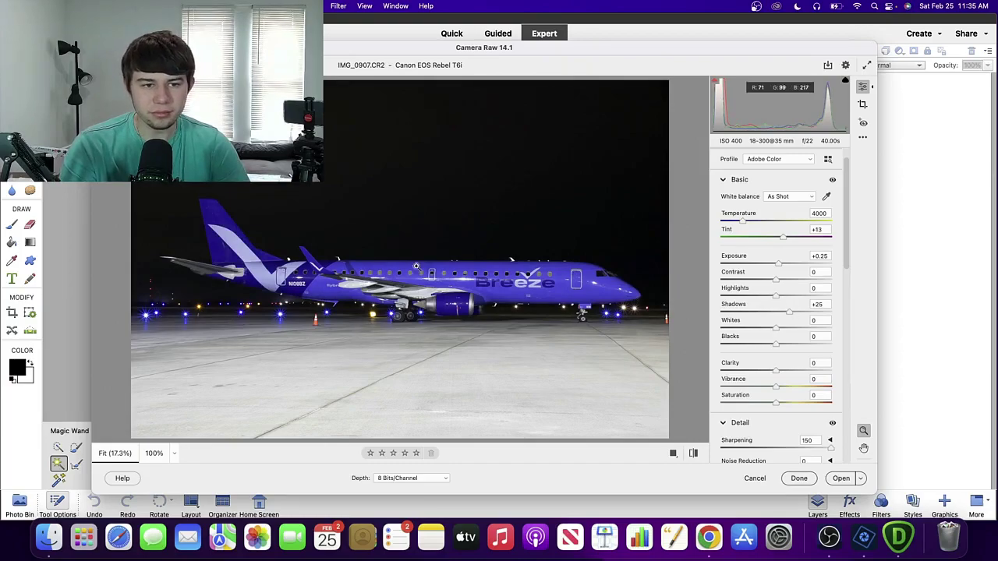
# Review the remaining tone and detail settings of IMG_0907.CR2, then open the adjusted photo in the Expert editor.
pyautogui.scroll(-2, 808, 360)
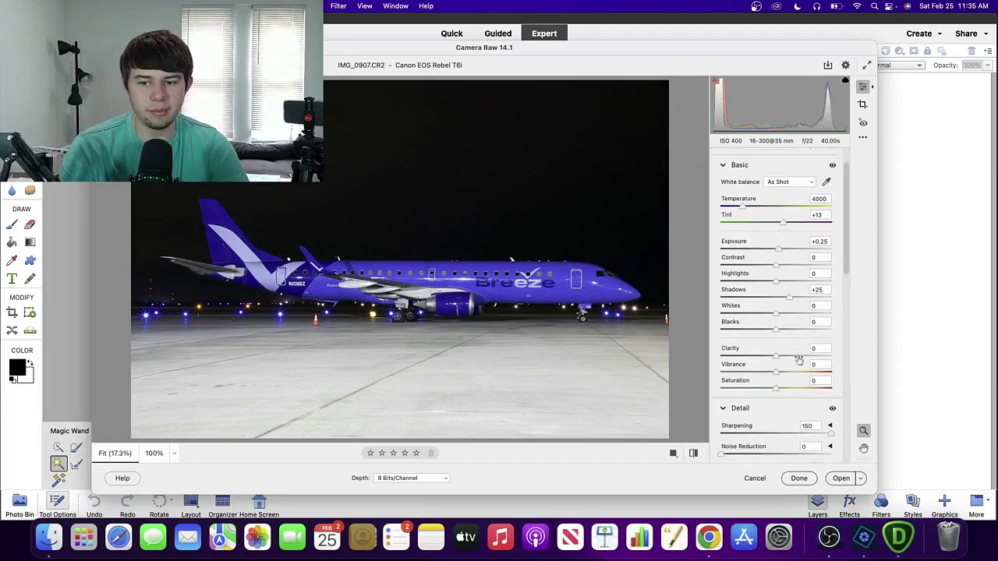
pyautogui.scroll(-2, 813, 361)
pyautogui.scroll(-1, 816, 368)
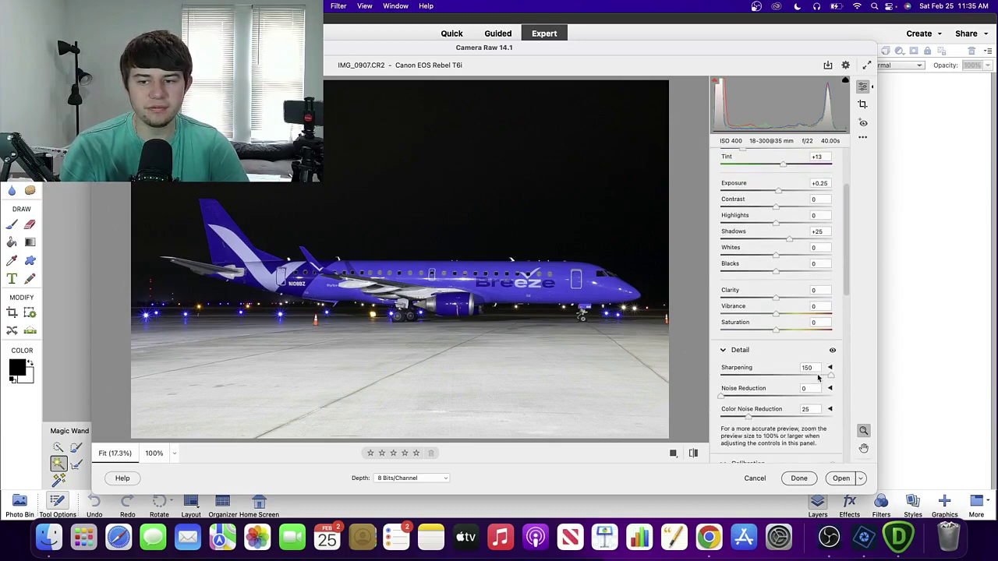
pyautogui.scroll(-2, 823, 375)
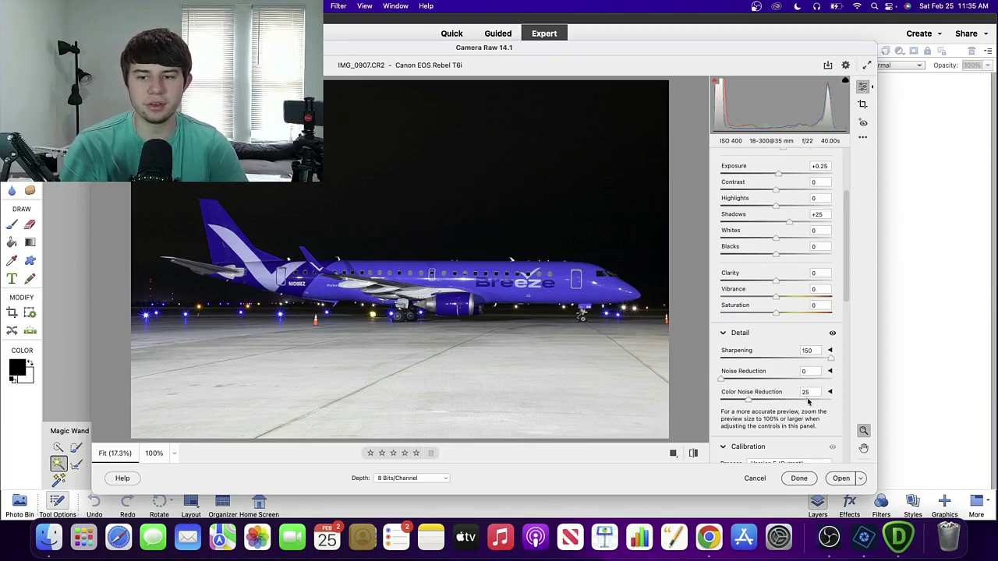
pyautogui.click(840, 479)
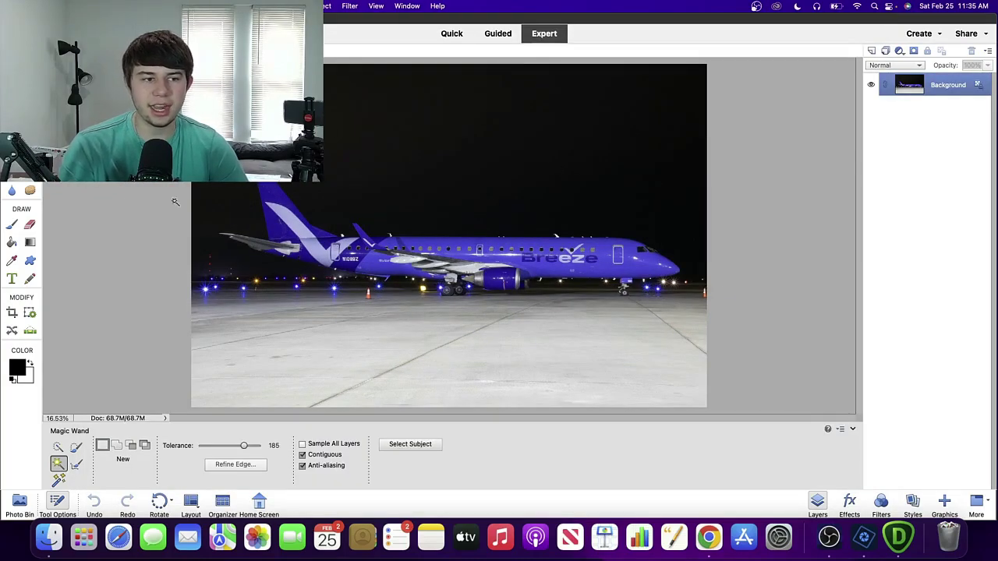
pyautogui.click(12, 312)
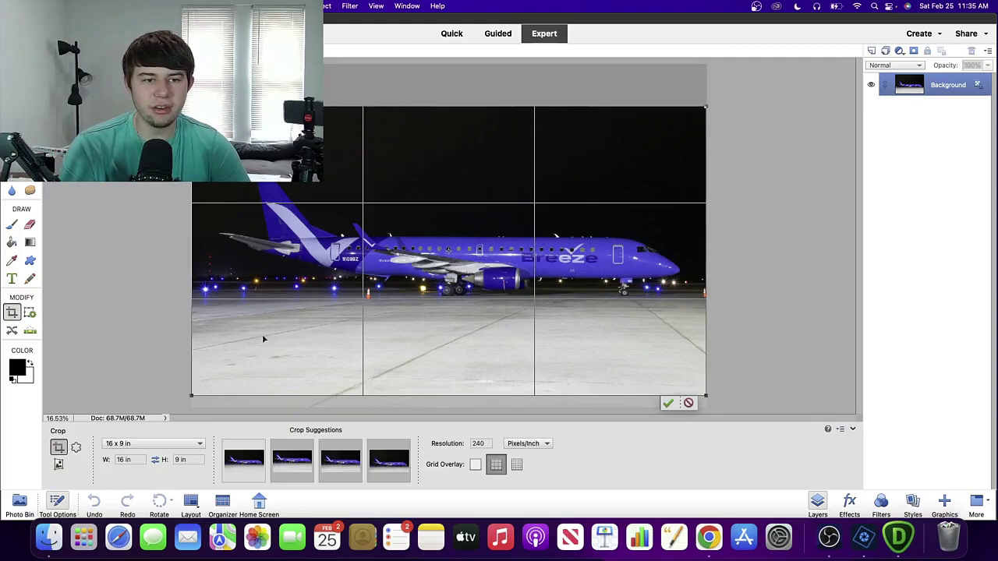
pyautogui.moveTo(191, 106); pyautogui.dragTo(207, 116)
pyautogui.moveTo(706, 395); pyautogui.dragTo(691, 388)
pyautogui.moveTo(513, 327); pyautogui.dragTo(513, 331)
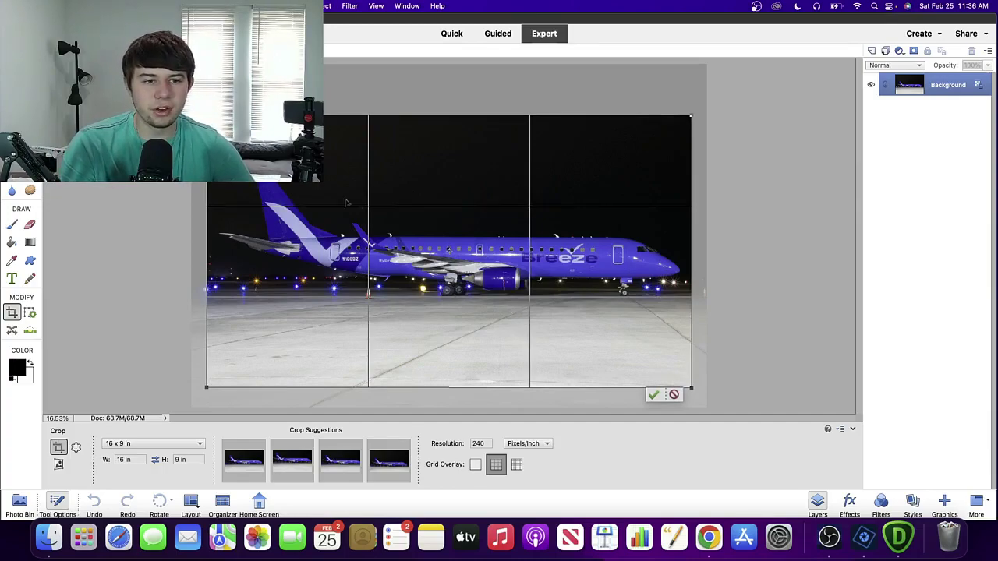
pyautogui.moveTo(440, 295); pyautogui.dragTo(450, 287)
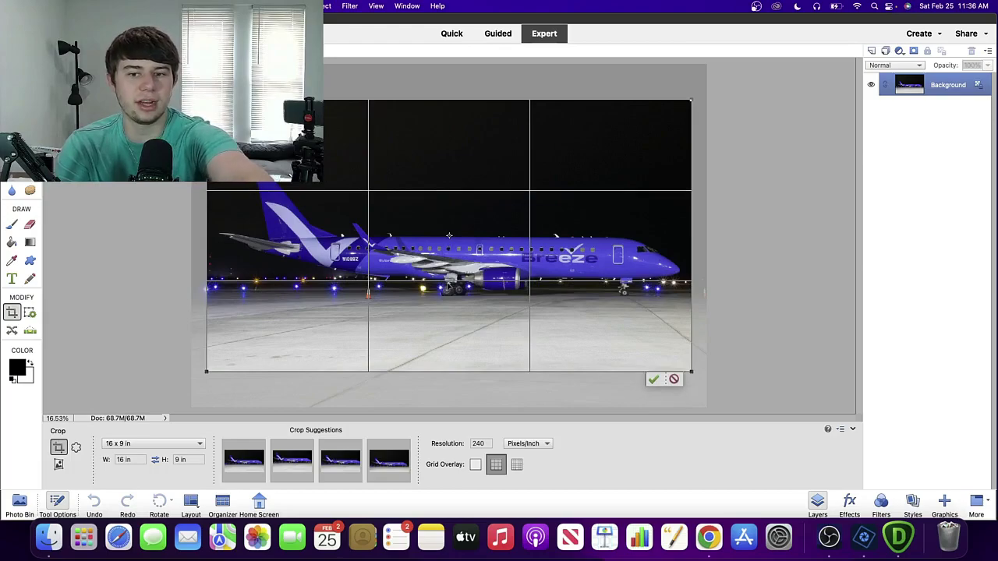
pyautogui.click(674, 380)
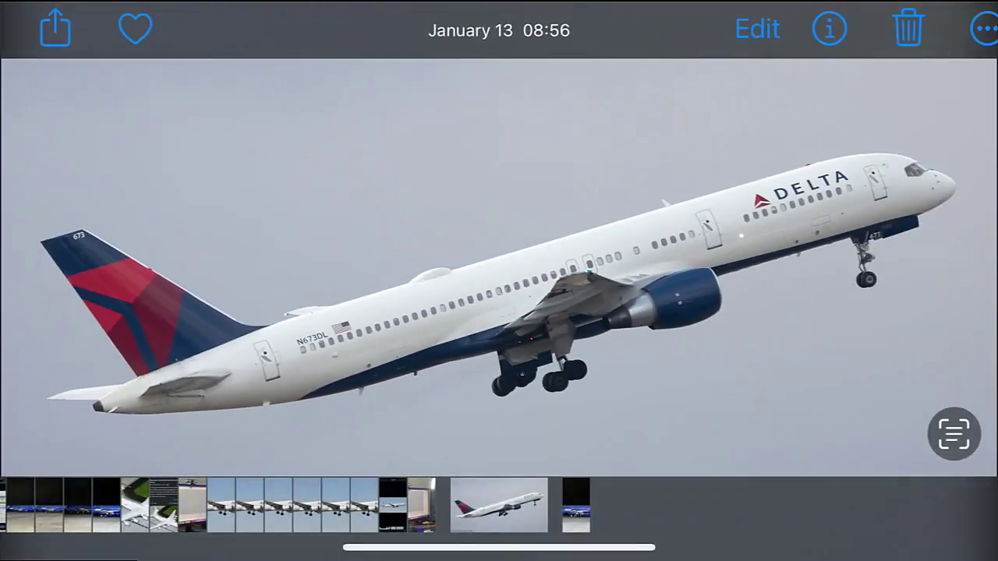
# Switch to the phone's Photos app, adjust the sharpness of the January 13 Delta takeoff photo and save the edit.
pyautogui.click(757, 28)
pyautogui.moveTo(860, 468); pyautogui.dragTo(860, 187)
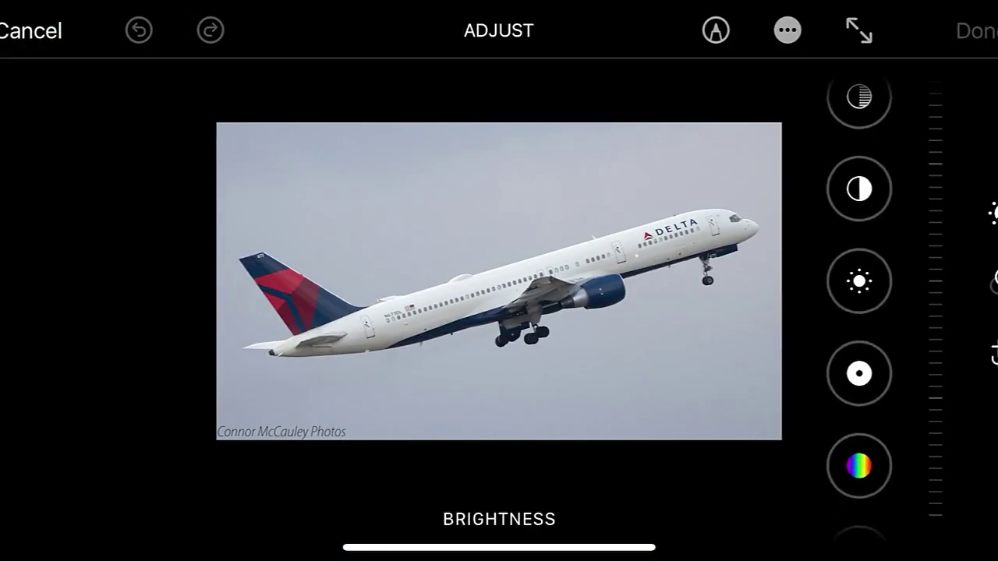
pyautogui.moveTo(601, 446); pyautogui.dragTo(389, 446)
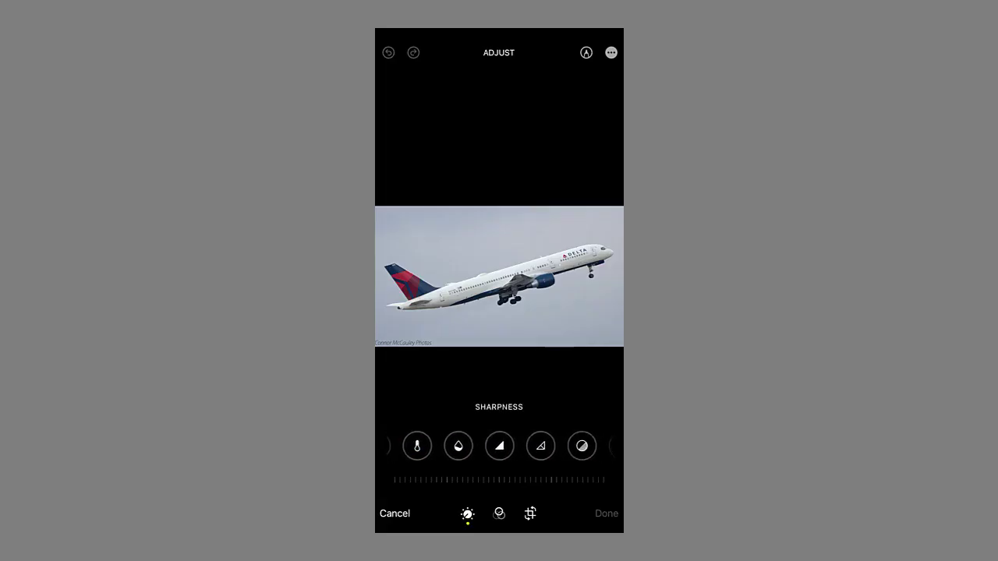
pyautogui.moveTo(491, 479); pyautogui.dragTo(522, 479)
pyautogui.click(607, 513)
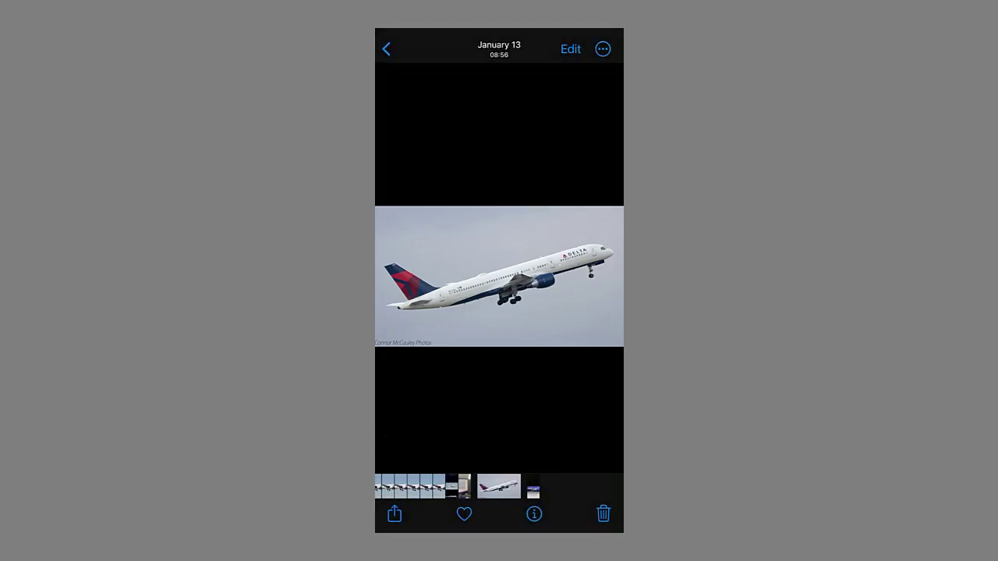